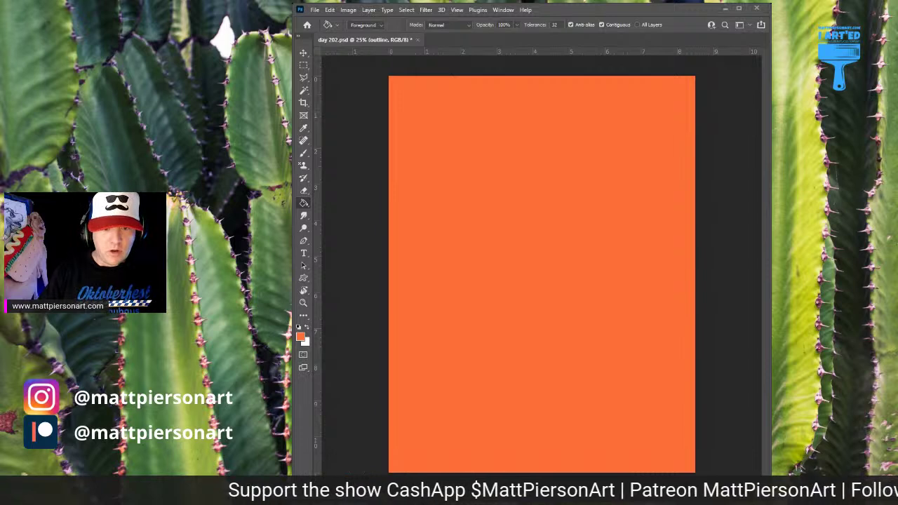
Step: Reset the foreground colour to black and choose the Brush tool
{"action": "key", "text": "d"}
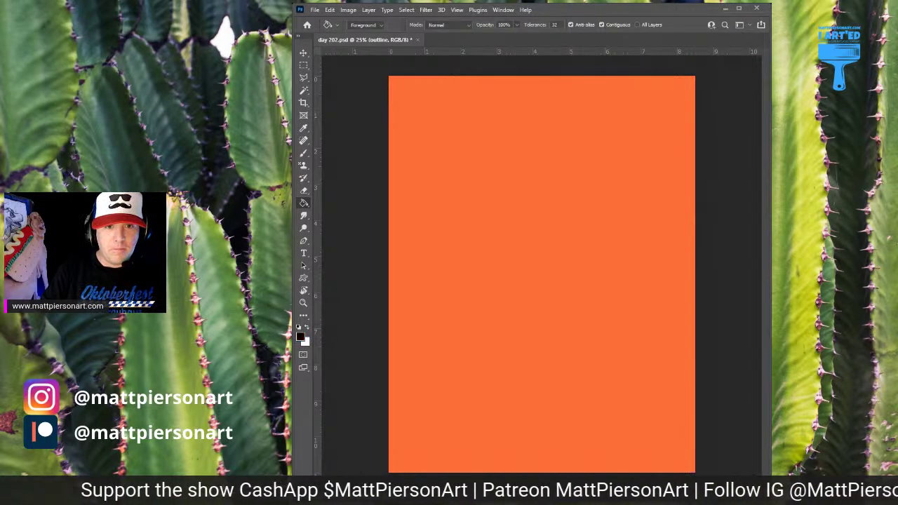
{"action": "key", "text": "b"}
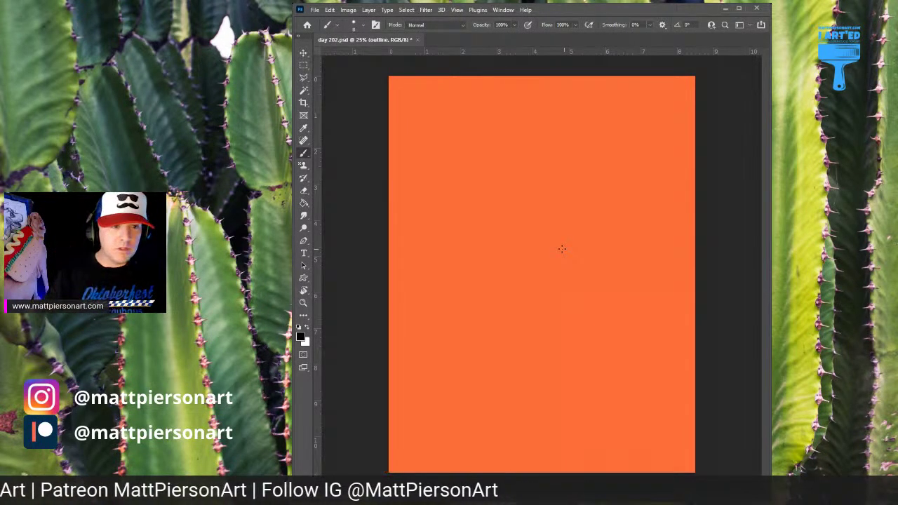
{"action": "mouse_move", "coordinate": [555, 278]}
{"action": "left_mouse_down"}
{"action": "mouse_move", "coordinate": [569, 185]}
{"action": "mouse_move", "coordinate": [600, 176]}
{"action": "left_mouse_up"}
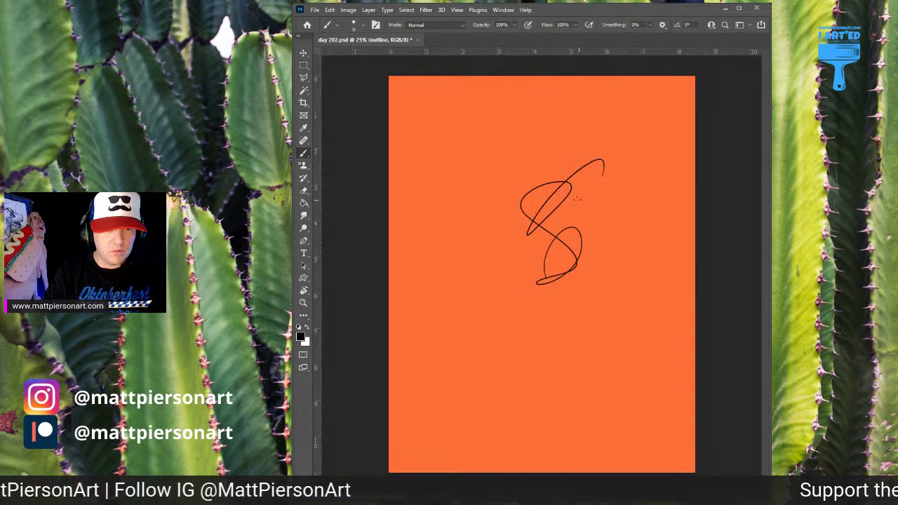
{"action": "key", "text": "z"}
{"action": "key", "text": "ctrl+z"}
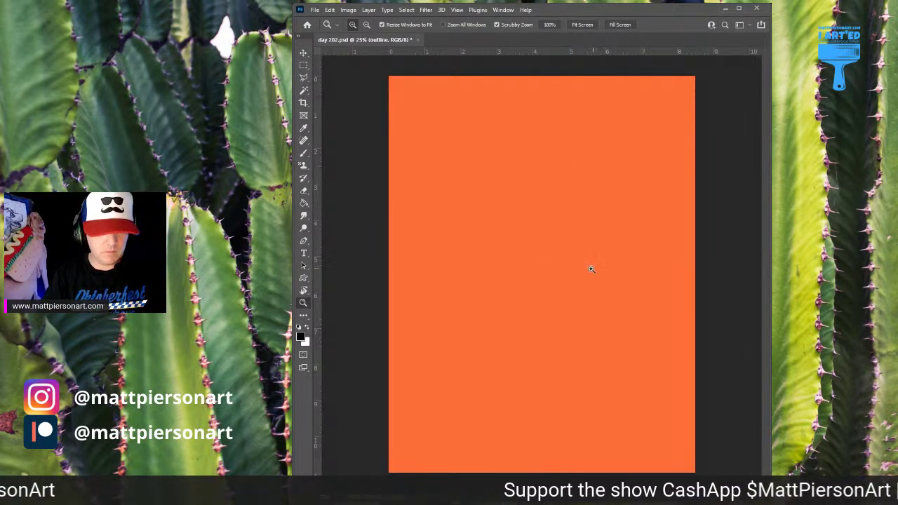
{"action": "key", "text": "b"}
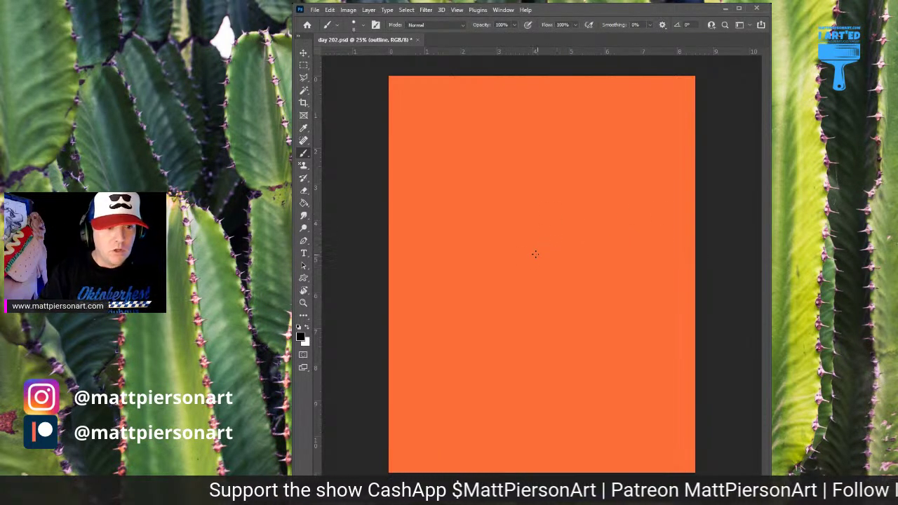
{"action": "left_click_drag", "start_coordinate": [534, 220], "coordinate": [537, 210]}
{"action": "left_click_drag", "start_coordinate": [532, 252], "coordinate": [542, 199]}
{"action": "key", "text": "ctrl+z"}
{"action": "key", "text": "ctrl+z"}
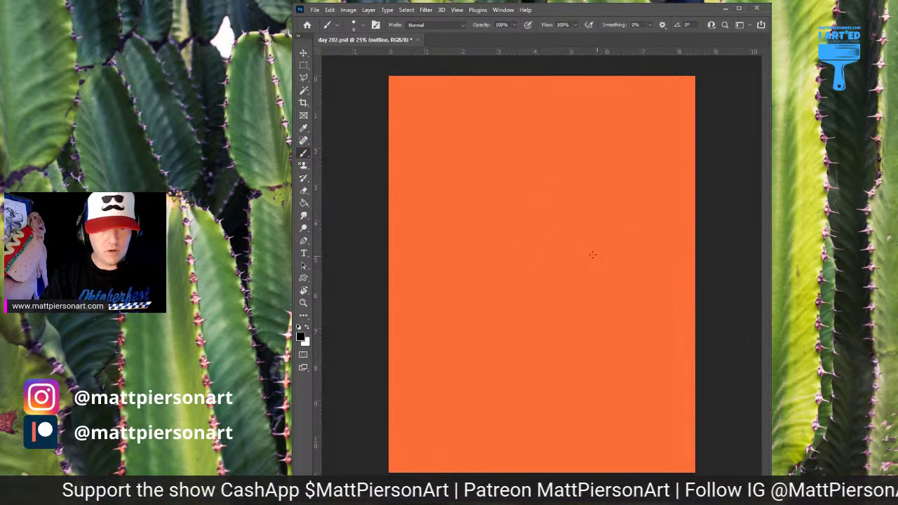
Step: Enlarge the brush to 20 and sketch the four-sided front face of a box in the lower middle of the orange page
{"action": "key", "text": "bracketright"}
{"action": "key", "text": "bracketright"}
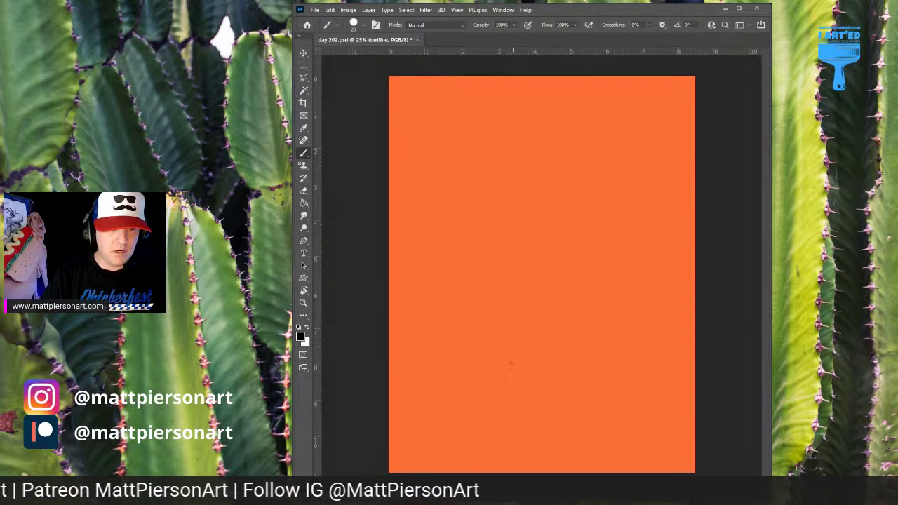
{"action": "left_click_drag", "start_coordinate": [517, 366], "coordinate": [519, 392]}
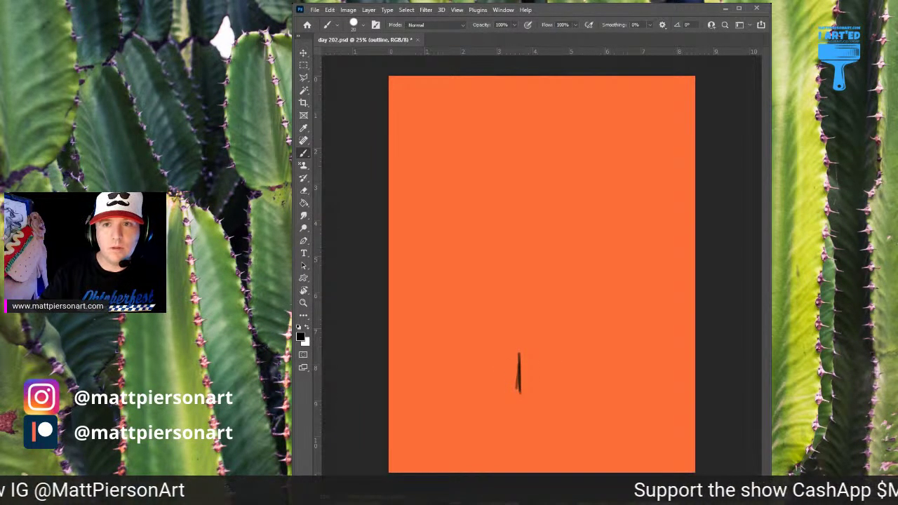
{"action": "left_click_drag", "start_coordinate": [519, 347], "coordinate": [520, 400]}
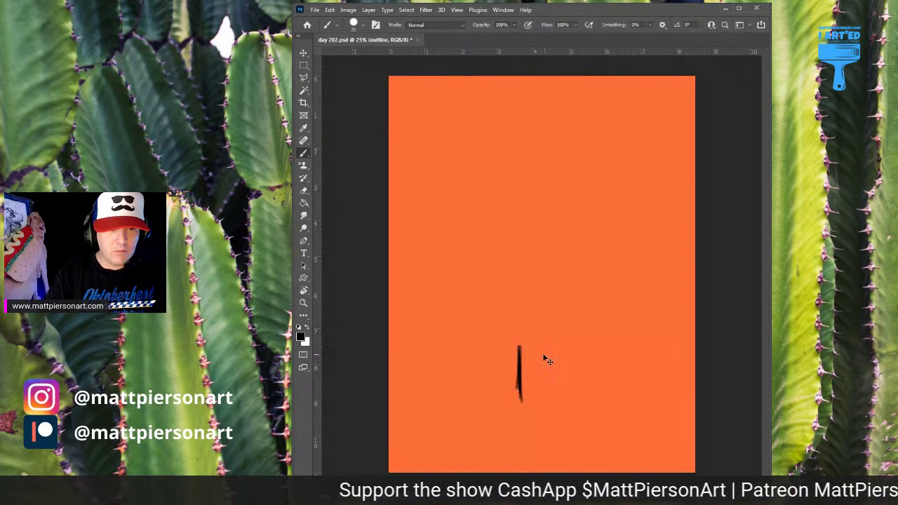
{"action": "key", "text": "ctrl+z"}
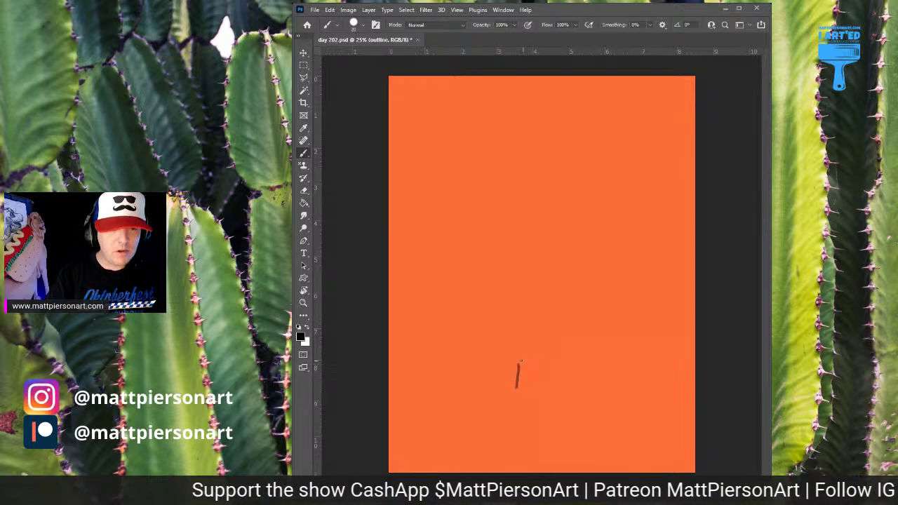
{"action": "mouse_move", "coordinate": [518, 365]}
{"action": "left_mouse_down"}
{"action": "mouse_move", "coordinate": [519, 405]}
{"action": "mouse_move", "coordinate": [518, 357]}
{"action": "mouse_move", "coordinate": [624, 346]}
{"action": "left_mouse_up"}
{"action": "mouse_move", "coordinate": [519, 360]}
{"action": "left_mouse_down"}
{"action": "mouse_move", "coordinate": [618, 346]}
{"action": "mouse_move", "coordinate": [622, 379]}
{"action": "mouse_move", "coordinate": [624, 345]}
{"action": "mouse_move", "coordinate": [621, 384]}
{"action": "left_mouse_up"}
{"action": "mouse_move", "coordinate": [518, 360]}
{"action": "left_mouse_down"}
{"action": "mouse_move", "coordinate": [519, 408]}
{"action": "mouse_move", "coordinate": [621, 389]}
{"action": "mouse_move", "coordinate": [519, 407]}
{"action": "left_mouse_up"}
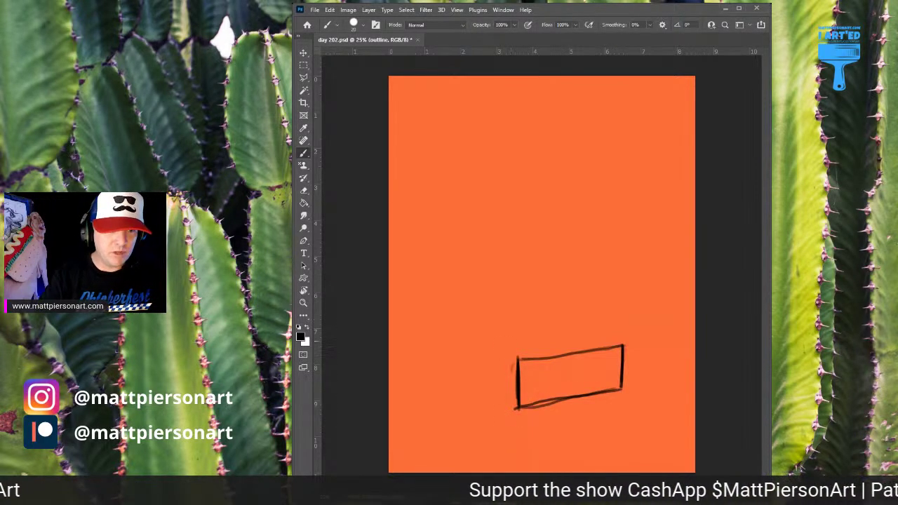
Step: Complete the box in perspective by drawing its top face and its left side face
{"action": "mouse_move", "coordinate": [518, 359]}
{"action": "left_mouse_down"}
{"action": "mouse_move", "coordinate": [478, 323]}
{"action": "mouse_move", "coordinate": [507, 350]}
{"action": "mouse_move", "coordinate": [488, 331]}
{"action": "mouse_move", "coordinate": [539, 318]}
{"action": "left_mouse_up"}
{"action": "mouse_move", "coordinate": [484, 325]}
{"action": "left_mouse_down"}
{"action": "mouse_move", "coordinate": [566, 318]}
{"action": "mouse_move", "coordinate": [622, 345]}
{"action": "left_mouse_up"}
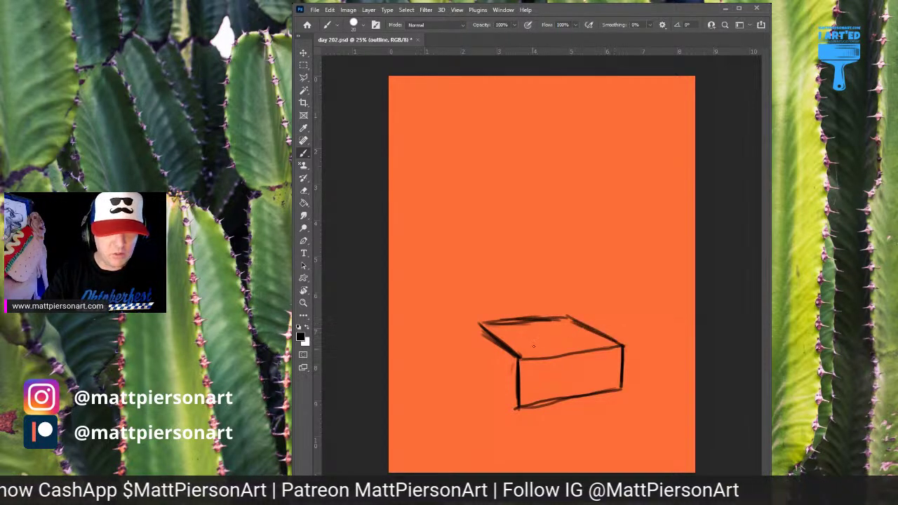
{"action": "left_click_drag", "start_coordinate": [478, 341], "coordinate": [478, 368]}
{"action": "mouse_move", "coordinate": [479, 323]}
{"action": "left_mouse_down"}
{"action": "mouse_move", "coordinate": [474, 362]}
{"action": "mouse_move", "coordinate": [515, 406]}
{"action": "left_mouse_up"}
{"action": "left_click_drag", "start_coordinate": [480, 369], "coordinate": [517, 406]}
{"action": "left_click_drag", "start_coordinate": [518, 358], "coordinate": [516, 390]}
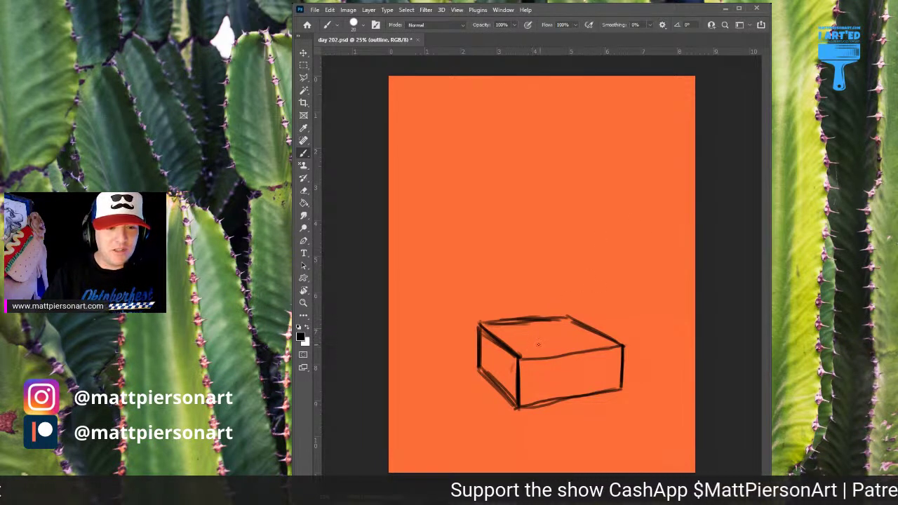
Step: Sketch a tall, rounded cactus body standing in the box, with an upward-bending arm on each side
{"action": "mouse_move", "coordinate": [536, 342]}
{"action": "left_mouse_down"}
{"action": "mouse_move", "coordinate": [571, 339]}
{"action": "mouse_move", "coordinate": [575, 309]}
{"action": "mouse_move", "coordinate": [513, 293]}
{"action": "mouse_move", "coordinate": [502, 206]}
{"action": "mouse_move", "coordinate": [503, 162]}
{"action": "mouse_move", "coordinate": [521, 118]}
{"action": "mouse_move", "coordinate": [554, 99]}
{"action": "mouse_move", "coordinate": [580, 113]}
{"action": "mouse_move", "coordinate": [576, 321]}
{"action": "left_mouse_up"}
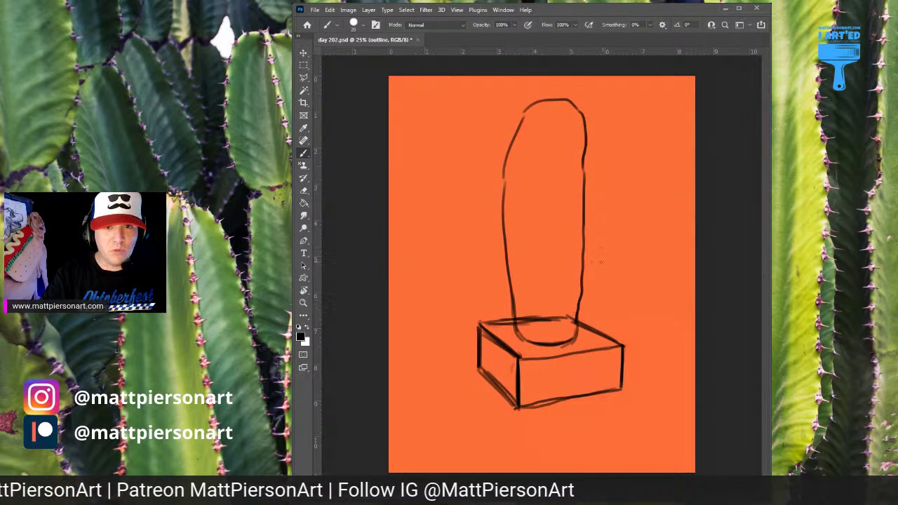
{"action": "mouse_move", "coordinate": [584, 245]}
{"action": "left_mouse_down"}
{"action": "mouse_move", "coordinate": [614, 173]}
{"action": "mouse_move", "coordinate": [614, 131]}
{"action": "mouse_move", "coordinate": [640, 122]}
{"action": "mouse_move", "coordinate": [634, 242]}
{"action": "mouse_move", "coordinate": [621, 284]}
{"action": "mouse_move", "coordinate": [580, 292]}
{"action": "left_mouse_up"}
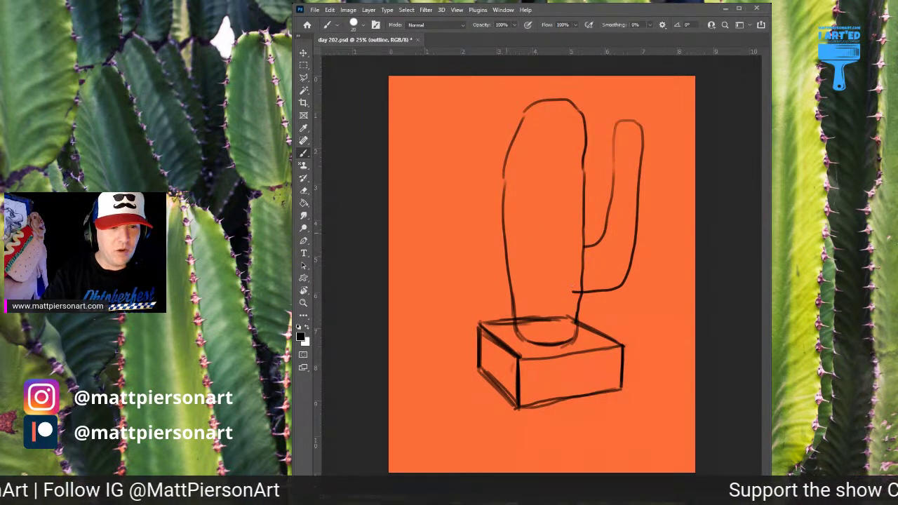
{"action": "mouse_move", "coordinate": [504, 248]}
{"action": "left_mouse_down"}
{"action": "mouse_move", "coordinate": [520, 261]}
{"action": "mouse_move", "coordinate": [512, 286]}
{"action": "left_mouse_up"}
{"action": "mouse_move", "coordinate": [507, 247]}
{"action": "left_mouse_down"}
{"action": "mouse_move", "coordinate": [494, 239]}
{"action": "mouse_move", "coordinate": [487, 147]}
{"action": "mouse_move", "coordinate": [474, 120]}
{"action": "mouse_move", "coordinate": [452, 153]}
{"action": "mouse_move", "coordinate": [452, 236]}
{"action": "mouse_move", "coordinate": [484, 292]}
{"action": "mouse_move", "coordinate": [517, 287]}
{"action": "mouse_move", "coordinate": [522, 264]}
{"action": "left_mouse_up"}
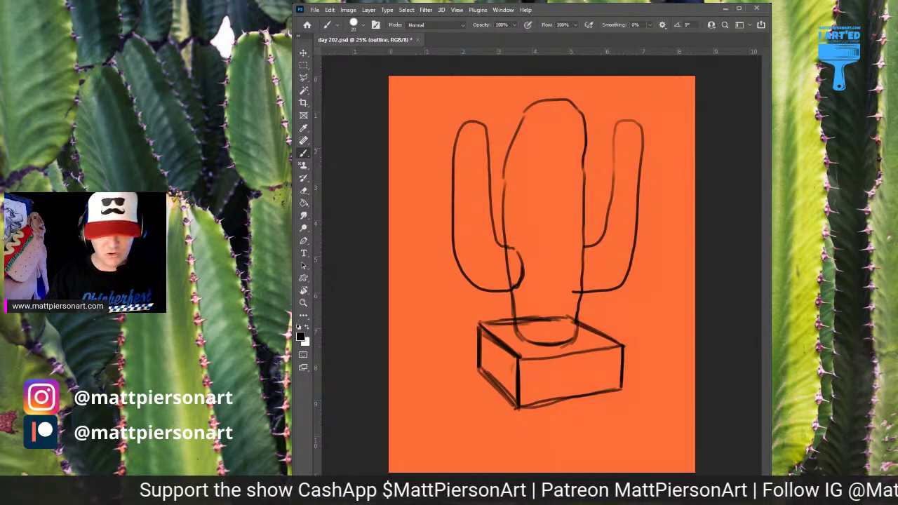
Step: Switch to the background shape layer and prepare a purple brush at size 300
{"action": "key", "text": "alt+["}
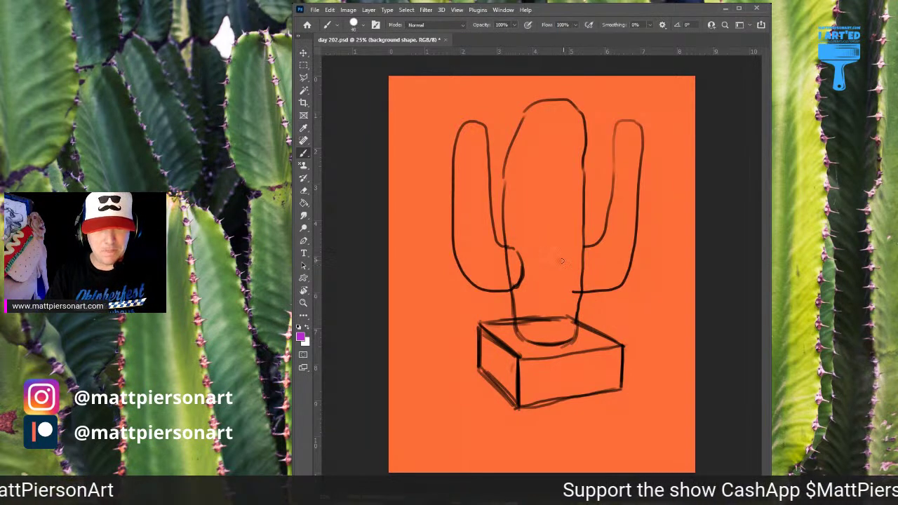
{"action": "key", "text": "]"}
{"action": "key", "text": "]"}
{"action": "key", "text": "]"}
{"action": "key", "text": "]"}
{"action": "key", "text": "]"}
{"action": "key", "text": "]"}
{"action": "key", "text": "]"}
{"action": "key", "text": "]"}
{"action": "key", "text": "]"}
{"action": "key", "text": "]"}
{"action": "key", "text": "]"}
{"action": "key", "text": "]"}
{"action": "key", "text": "]"}
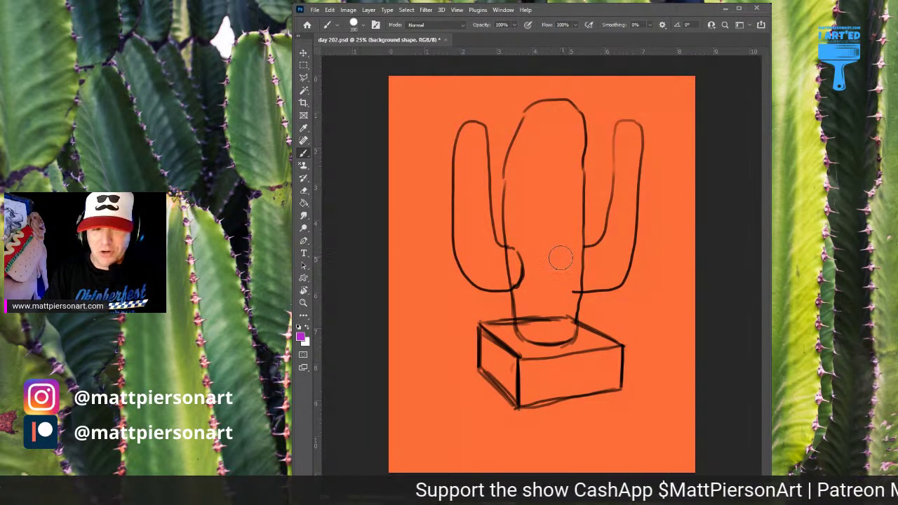
Step: Scale the cactus drawing on the outline layer to 106.14% and centre it on the canvas
{"action": "key", "text": "alt+bracketright"}
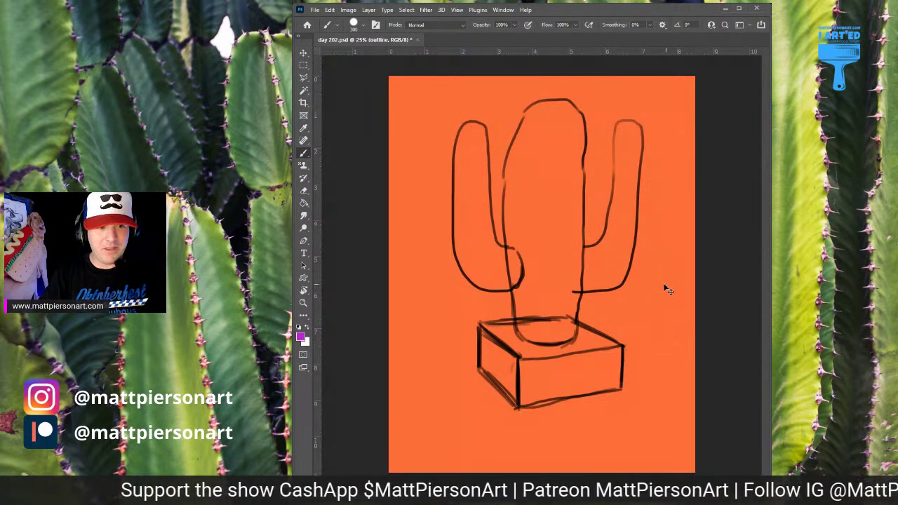
{"action": "key", "text": "ctrl+t"}
{"action": "left_click_drag", "start_coordinate": [568, 258], "coordinate": [562, 275]}
{"action": "left_click_drag", "start_coordinate": [638, 120], "coordinate": [650, 96]}
{"action": "left_click_drag", "start_coordinate": [565, 230], "coordinate": [560, 240]}
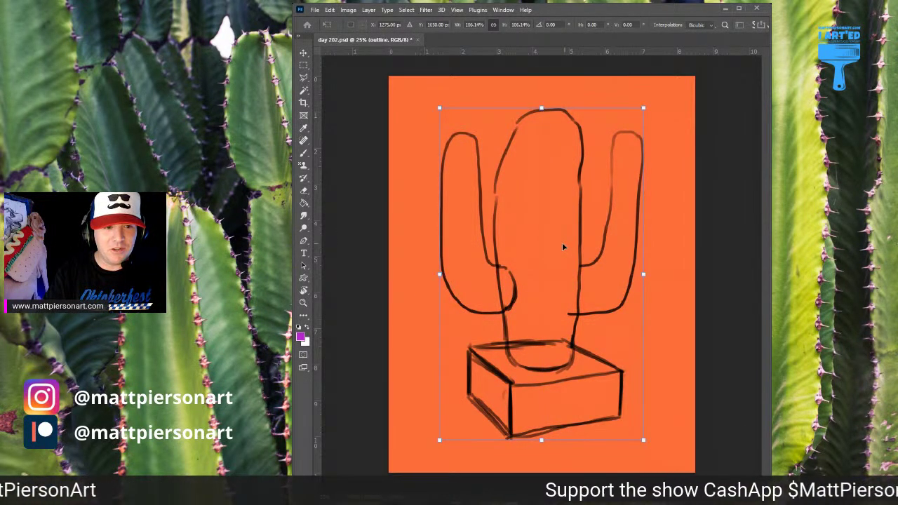
{"action": "mouse_move", "coordinate": [545, 275]}
{"action": "left_mouse_down"}
{"action": "mouse_move", "coordinate": [551, 262]}
{"action": "mouse_move", "coordinate": [545, 277]}
{"action": "left_mouse_up"}
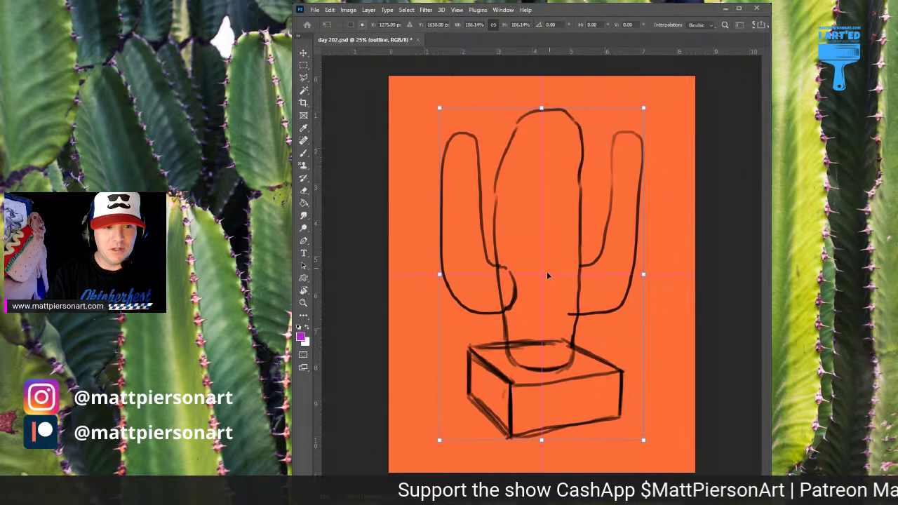
{"action": "key", "text": "Return"}
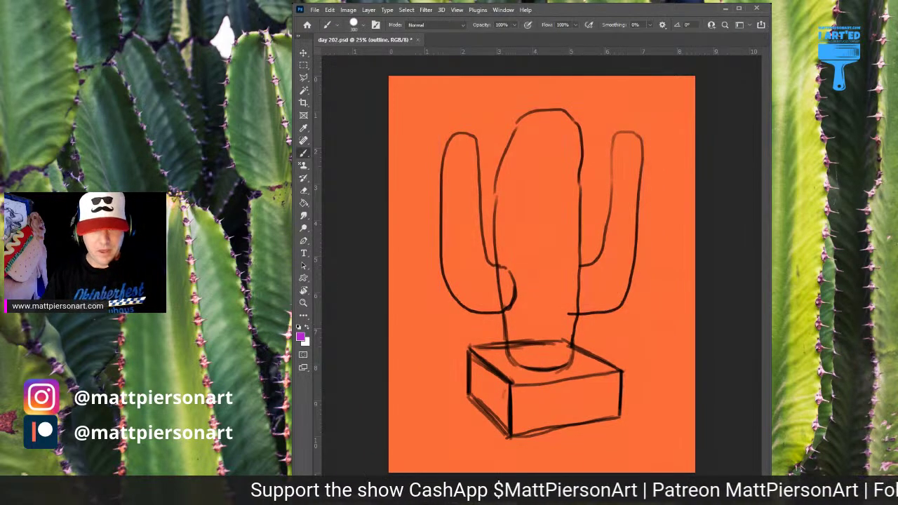
Step: On the background shape layer, paint a large purple rounded rectangle behind the whole cactus with a size 700 brush
{"action": "key", "text": "alt+["}
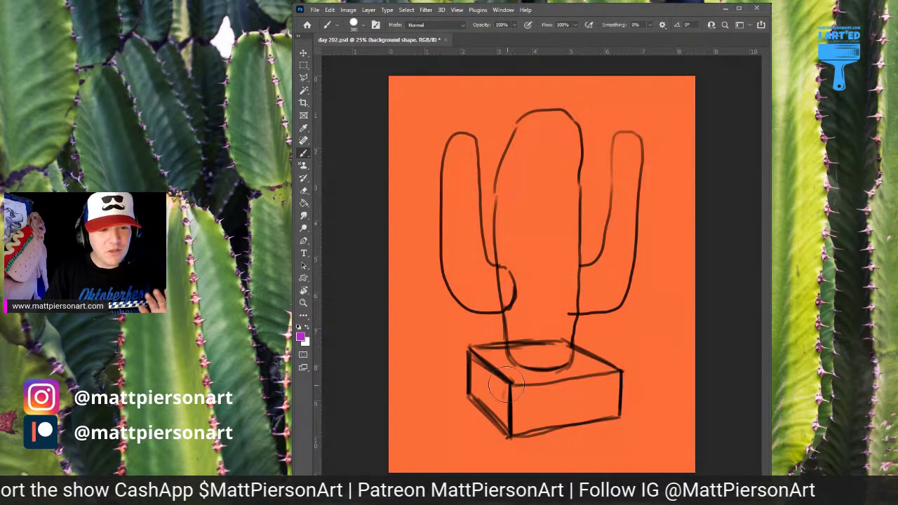
{"action": "left_click_drag", "start_coordinate": [416, 424], "coordinate": [631, 424]}
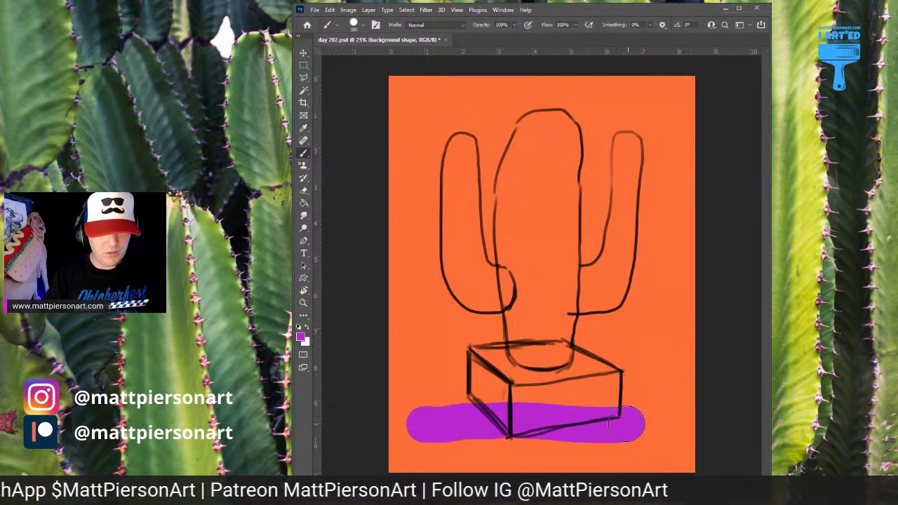
{"action": "key", "text": "ctrl+z"}
{"action": "key", "text": "bracketright"}
{"action": "key", "text": "bracketright"}
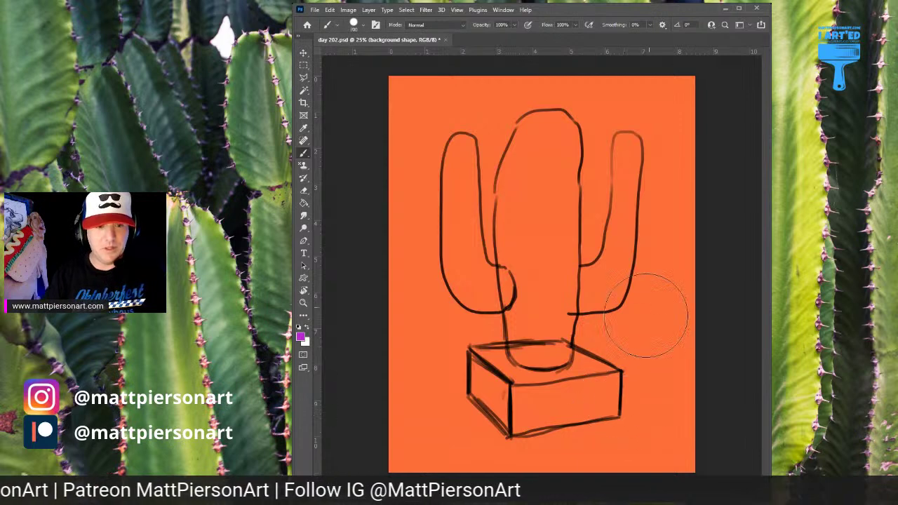
{"action": "mouse_move", "coordinate": [636, 130]}
{"action": "left_mouse_down"}
{"action": "mouse_move", "coordinate": [630, 407]}
{"action": "mouse_move", "coordinate": [459, 410]}
{"action": "mouse_move", "coordinate": [442, 390]}
{"action": "mouse_move", "coordinate": [447, 125]}
{"action": "mouse_move", "coordinate": [533, 131]}
{"action": "mouse_move", "coordinate": [639, 116]}
{"action": "mouse_move", "coordinate": [625, 169]}
{"action": "mouse_move", "coordinate": [502, 172]}
{"action": "mouse_move", "coordinate": [497, 284]}
{"action": "mouse_move", "coordinate": [509, 347]}
{"action": "mouse_move", "coordinate": [559, 238]}
{"action": "mouse_move", "coordinate": [562, 210]}
{"action": "left_mouse_up"}
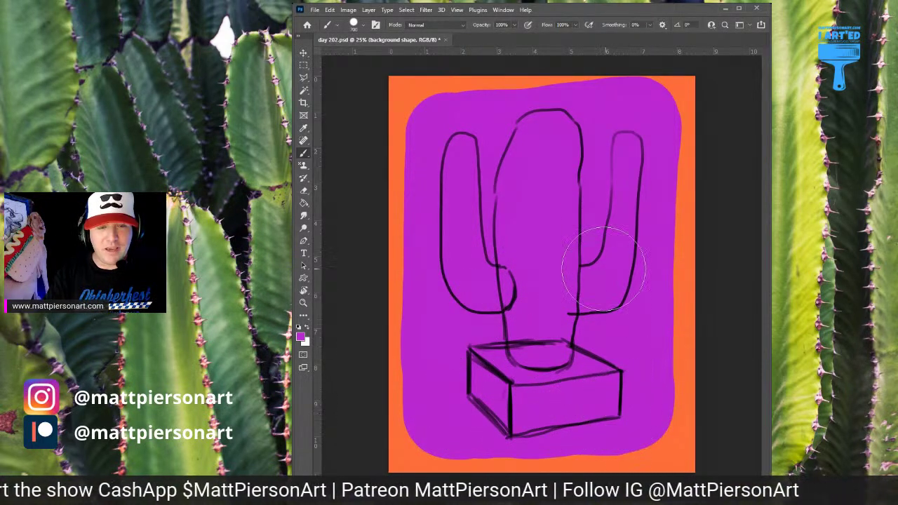
Step: Trim the purple shape into a slanted four-sided block by erasing one straight band along each side with a size 250 eraser
{"action": "key", "text": "e"}
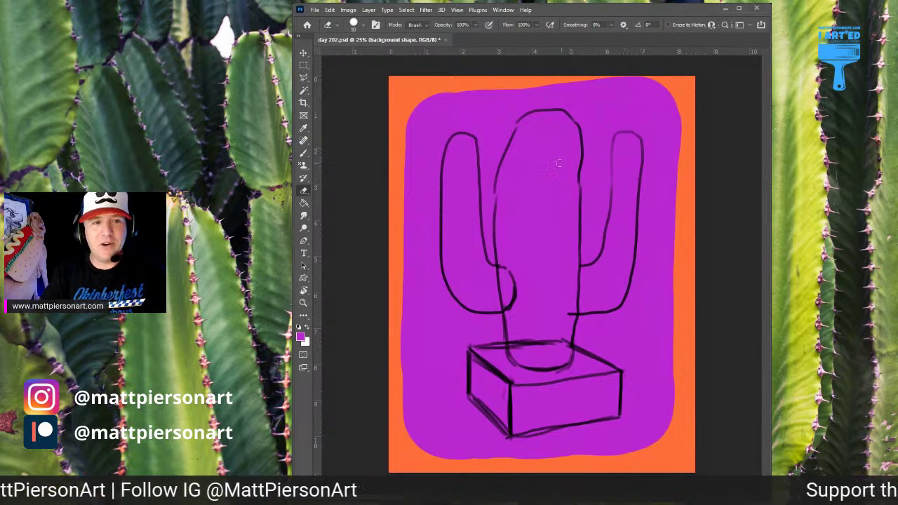
{"action": "key", "text": "bracketright"}
{"action": "key", "text": "bracketright"}
{"action": "key", "text": "bracketright"}
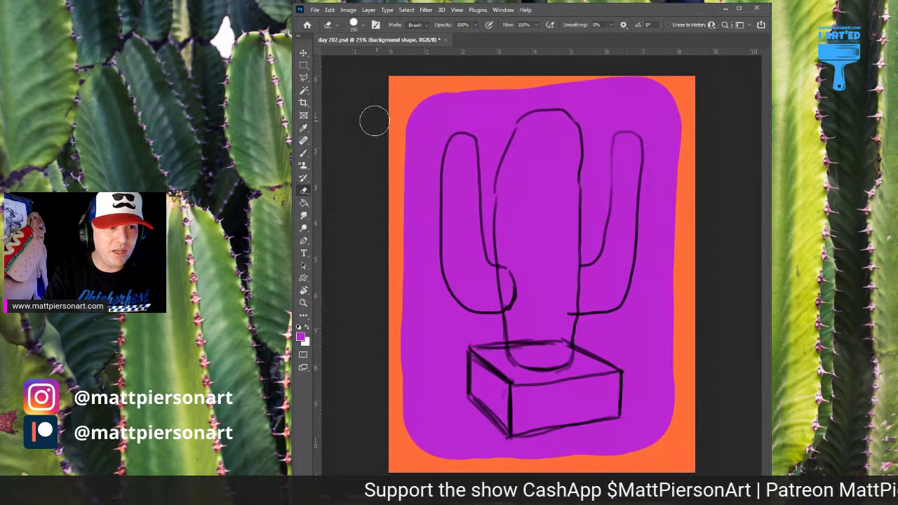
{"action": "left_click", "coordinate": [680, 110], "text": "shift"}
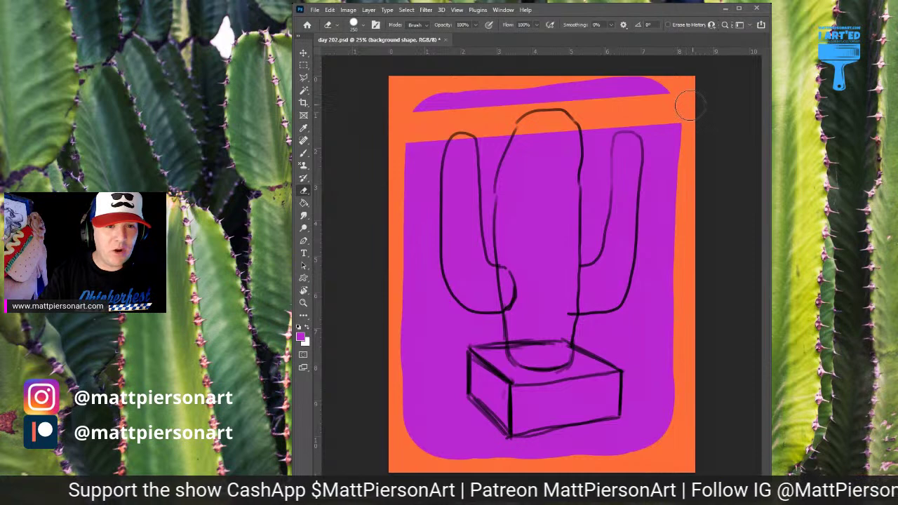
{"action": "left_click", "coordinate": [675, 446], "text": "shift"}
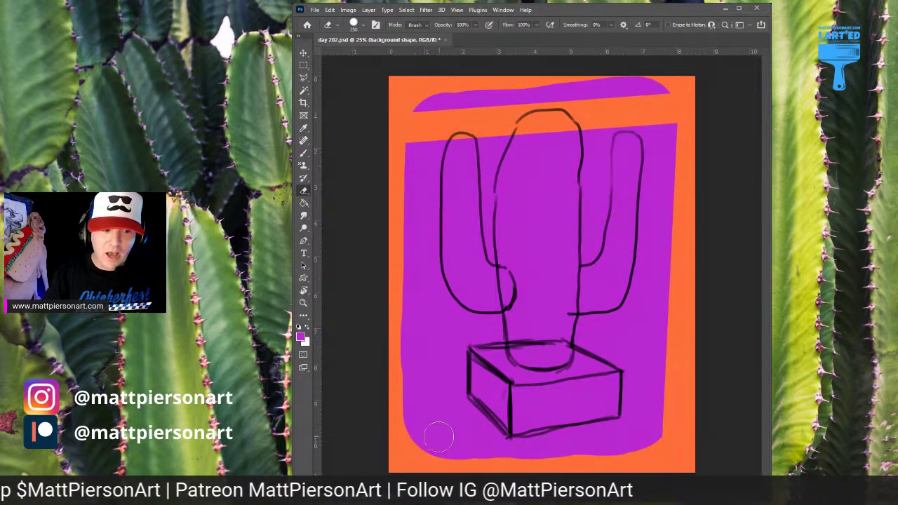
{"action": "left_click", "coordinate": [403, 431], "text": "shift"}
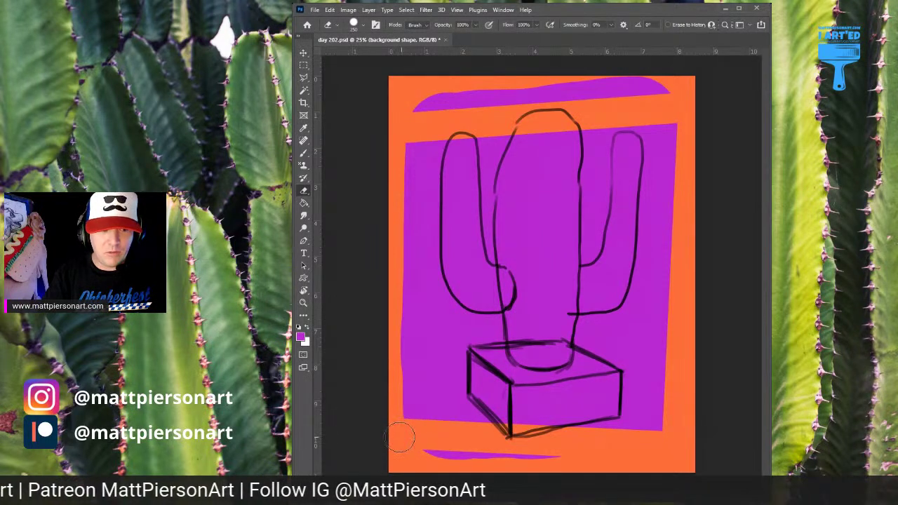
{"action": "left_click", "coordinate": [396, 146], "text": "shift"}
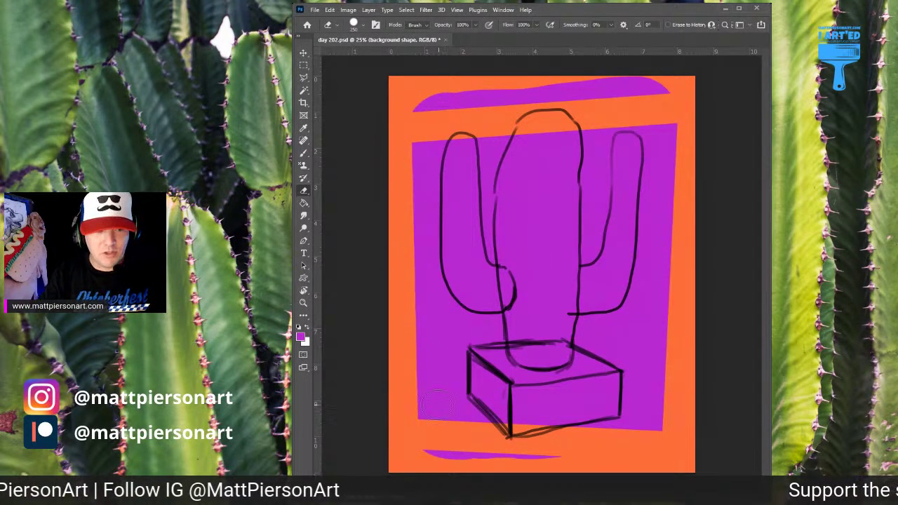
Step: Erase the leftover purple strips above and below the four-sided block with a larger eraser
{"action": "key", "text": "bracketright"}
{"action": "key", "text": "bracketright"}
{"action": "key", "text": "bracketright"}
{"action": "key", "text": "bracketright"}
{"action": "key", "text": "bracketright"}
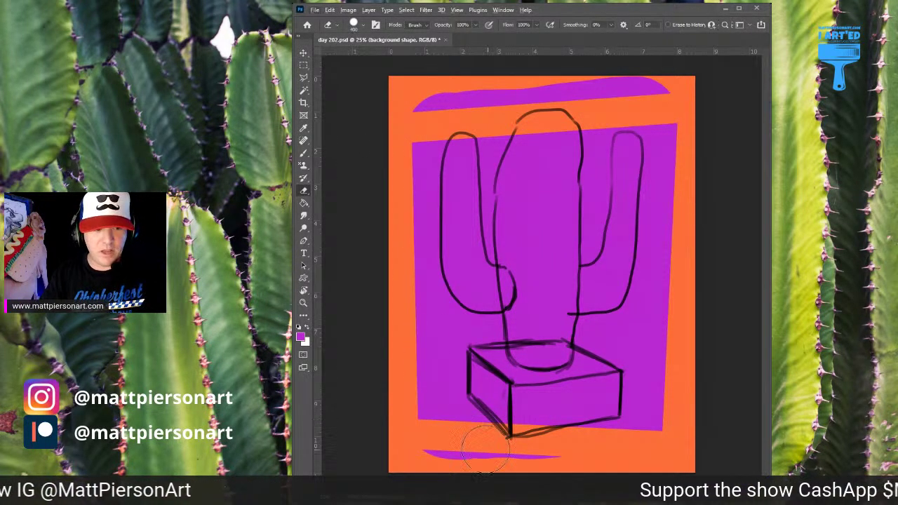
{"action": "left_click_drag", "start_coordinate": [556, 469], "coordinate": [431, 449]}
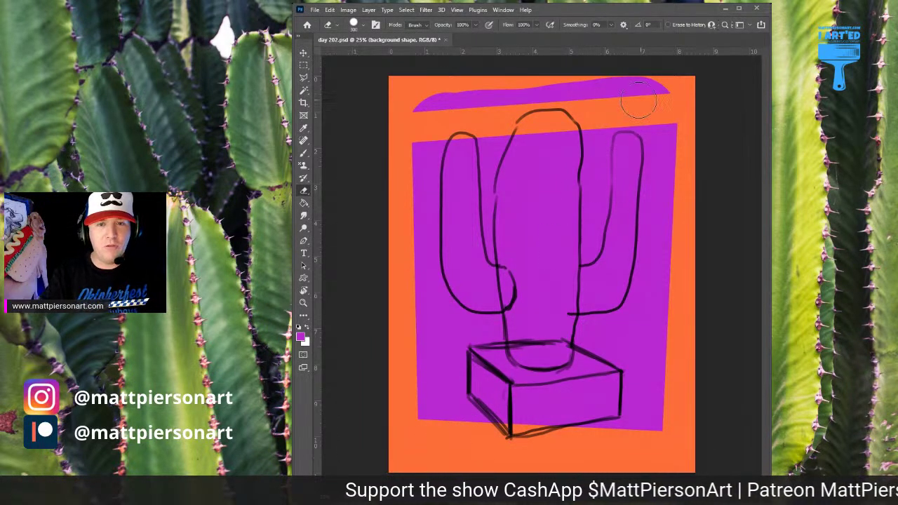
{"action": "mouse_move", "coordinate": [666, 100]}
{"action": "left_mouse_down"}
{"action": "mouse_move", "coordinate": [665, 91]}
{"action": "mouse_move", "coordinate": [645, 90]}
{"action": "left_mouse_up"}
{"action": "left_click_drag", "start_coordinate": [608, 88], "coordinate": [422, 106]}
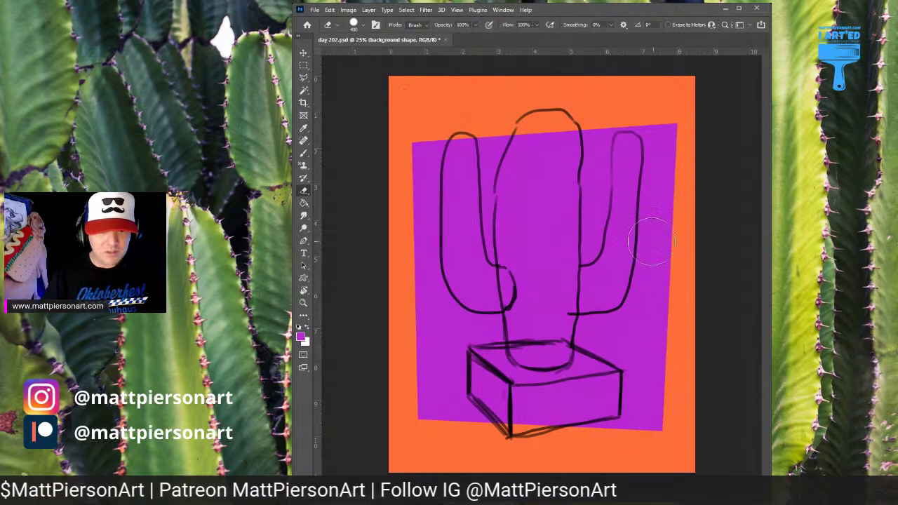
Step: Nudge the purple block on the background shape layer slightly up and to the left to centre it on the canvas
{"action": "key", "text": "ctrl+t"}
{"action": "left_click_drag", "start_coordinate": [549, 280], "coordinate": [543, 269]}
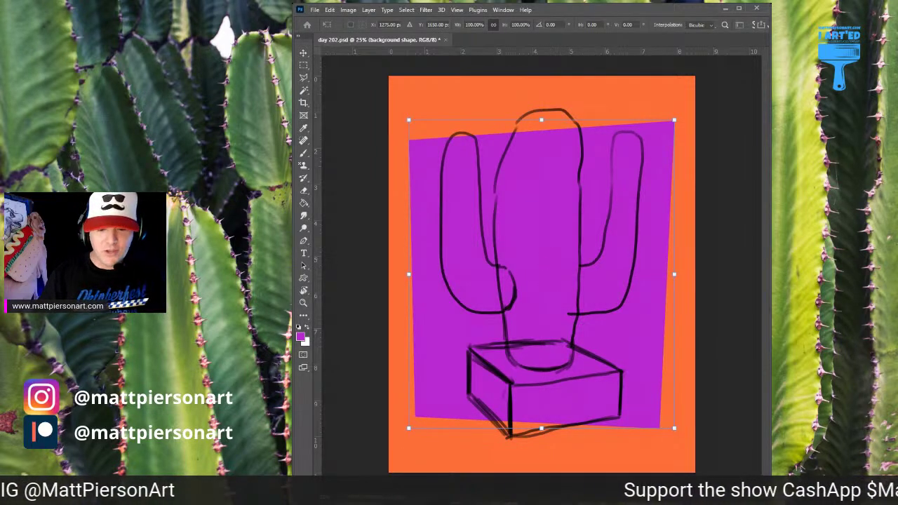
{"action": "key", "text": "Return"}
{"action": "key", "text": "e"}
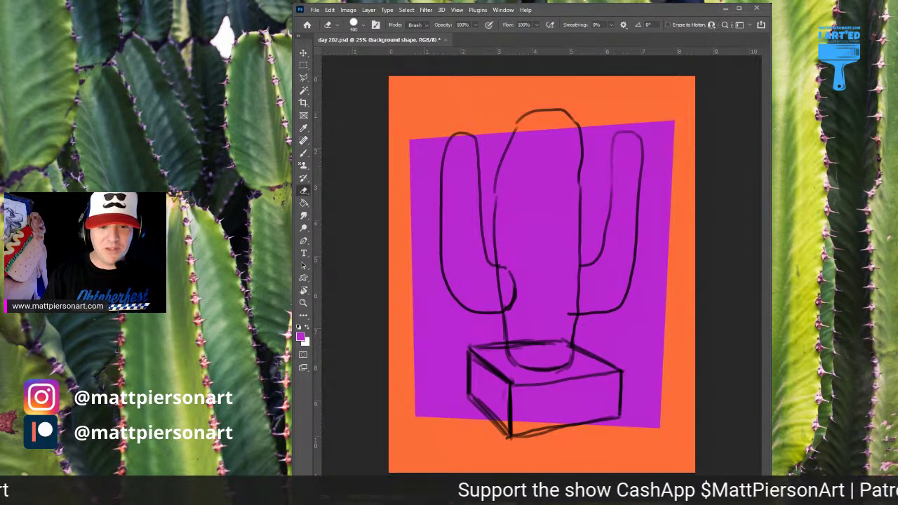
Step: On the pot layer, paint dark red over the whole planter box, slightly past its outline, with a size 300 brush
{"action": "key", "text": "alt+]"}
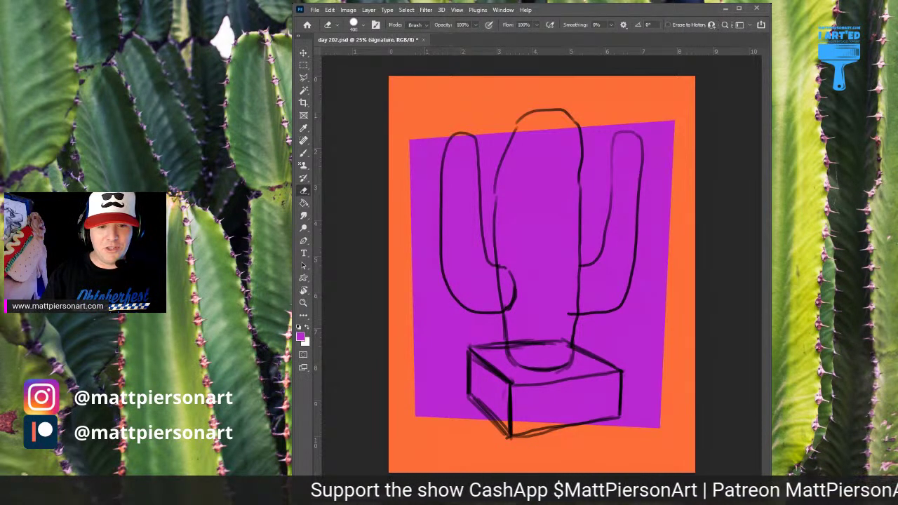
{"action": "key", "text": "alt+]"}
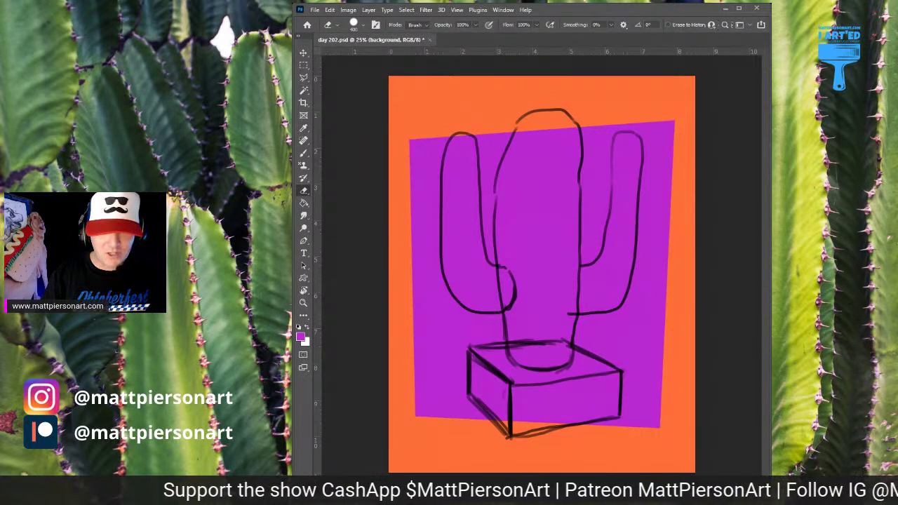
{"action": "key", "text": "alt+bracketright"}
{"action": "key", "text": "alt+bracketleft"}
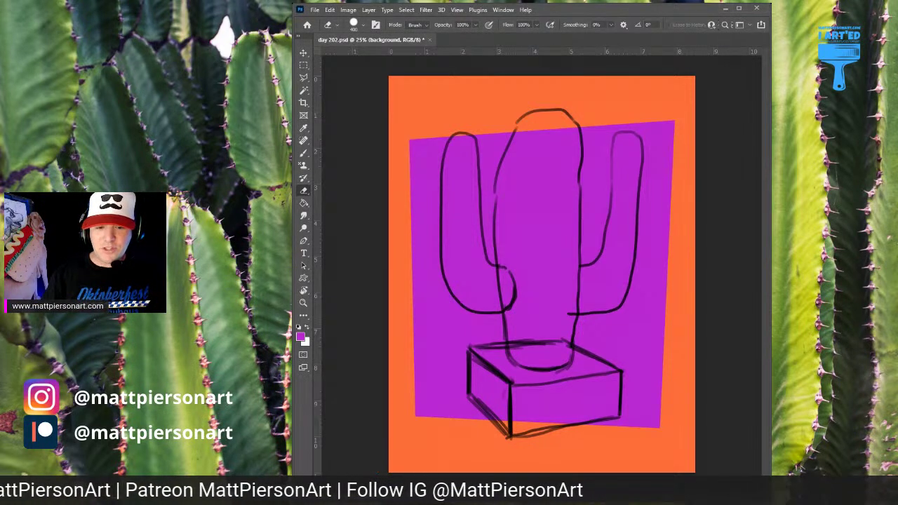
{"action": "key", "text": "alt+bracketright"}
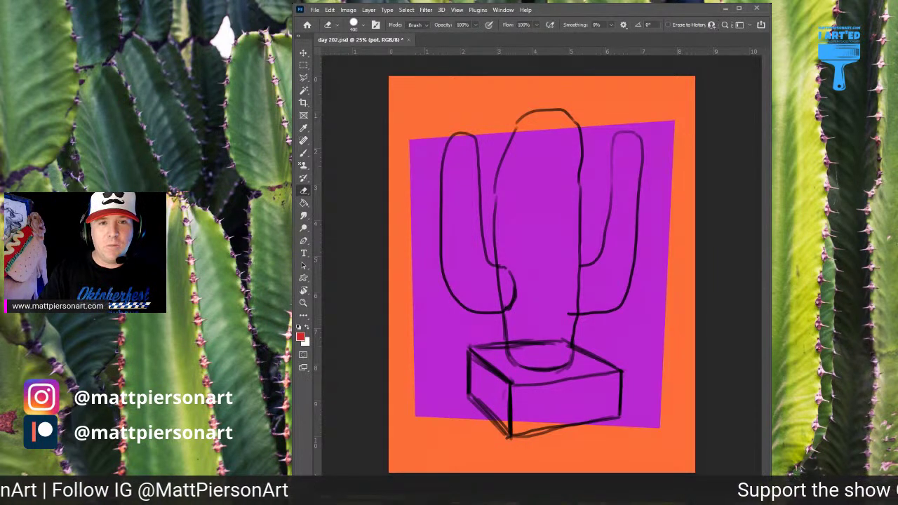
{"action": "key", "text": "b"}
{"action": "key", "text": "bracketleft"}
{"action": "key", "text": "bracketleft"}
{"action": "key", "text": "bracketleft"}
{"action": "key", "text": "bracketleft"}
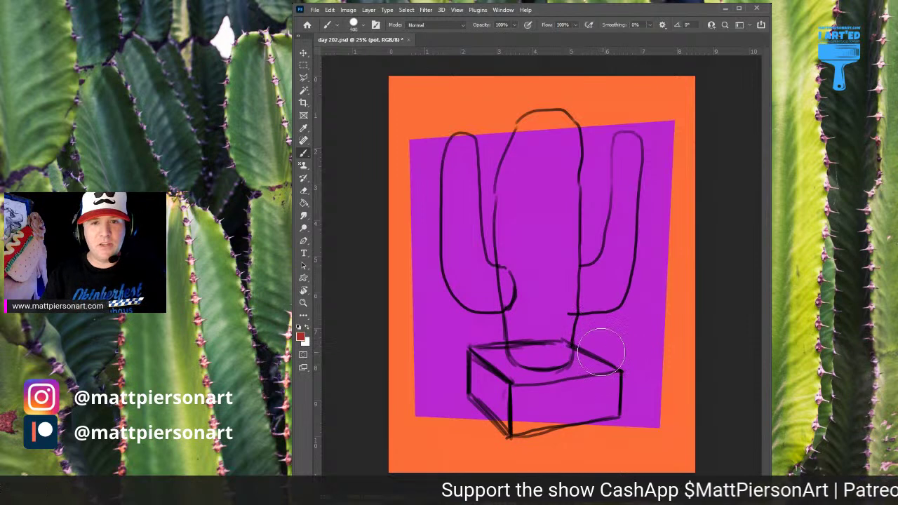
{"action": "mouse_move", "coordinate": [512, 393]}
{"action": "left_mouse_down"}
{"action": "mouse_move", "coordinate": [520, 428]}
{"action": "mouse_move", "coordinate": [502, 422]}
{"action": "mouse_move", "coordinate": [485, 388]}
{"action": "mouse_move", "coordinate": [482, 348]}
{"action": "mouse_move", "coordinate": [484, 393]}
{"action": "left_mouse_up"}
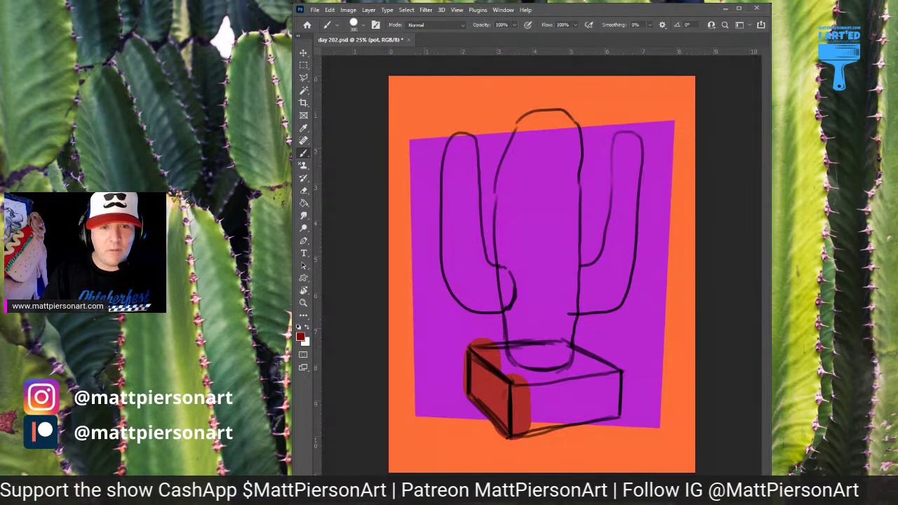
{"action": "mouse_move", "coordinate": [482, 359]}
{"action": "left_mouse_down"}
{"action": "mouse_move", "coordinate": [479, 398]}
{"action": "mouse_move", "coordinate": [513, 423]}
{"action": "mouse_move", "coordinate": [607, 402]}
{"action": "mouse_move", "coordinate": [610, 378]}
{"action": "mouse_move", "coordinate": [609, 405]}
{"action": "mouse_move", "coordinate": [563, 416]}
{"action": "mouse_move", "coordinate": [520, 400]}
{"action": "mouse_move", "coordinate": [591, 383]}
{"action": "mouse_move", "coordinate": [504, 394]}
{"action": "mouse_move", "coordinate": [518, 392]}
{"action": "mouse_move", "coordinate": [490, 383]}
{"action": "mouse_move", "coordinate": [497, 372]}
{"action": "mouse_move", "coordinate": [480, 362]}
{"action": "mouse_move", "coordinate": [558, 350]}
{"action": "mouse_move", "coordinate": [601, 374]}
{"action": "mouse_move", "coordinate": [514, 377]}
{"action": "mouse_move", "coordinate": [483, 353]}
{"action": "mouse_move", "coordinate": [572, 346]}
{"action": "mouse_move", "coordinate": [491, 361]}
{"action": "left_mouse_up"}
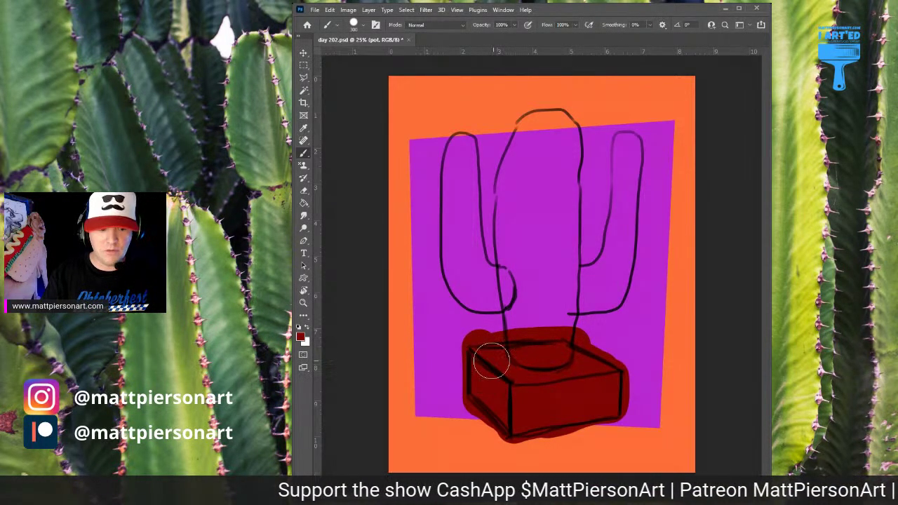
Step: Erase the red overflow along the planter's slanted back-right edge and right side in straight bands with a size 200 eraser
{"action": "key", "text": "e"}
{"action": "mouse_move", "coordinate": [594, 344]}
{"action": "left_mouse_down"}
{"action": "mouse_move", "coordinate": [593, 320]}
{"action": "mouse_move", "coordinate": [605, 317]}
{"action": "left_mouse_up"}
{"action": "key", "text": "["}
{"action": "key", "text": "["}
{"action": "key", "text": "["}
{"action": "key", "text": "["}
{"action": "key", "text": "["}
{"action": "key", "text": "["}
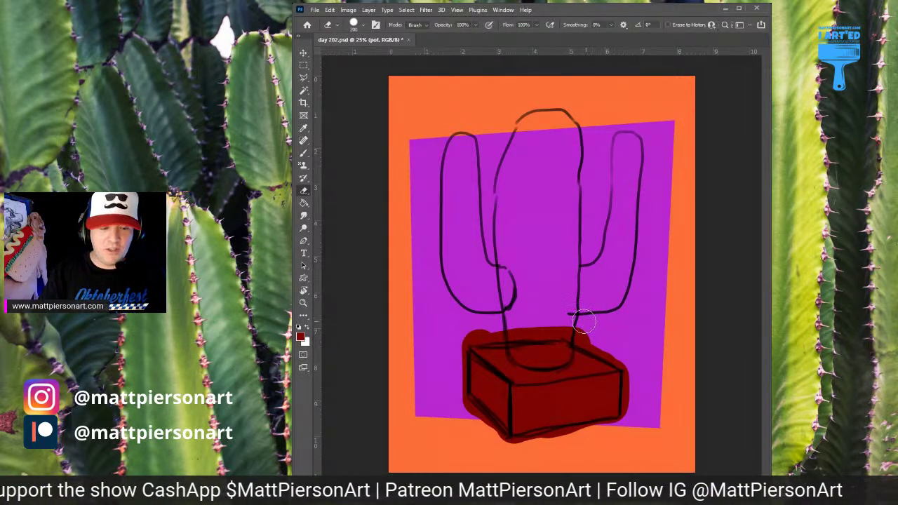
{"action": "left_click", "coordinate": [574, 333]}
{"action": "left_click", "coordinate": [627, 364], "text": "shift"}
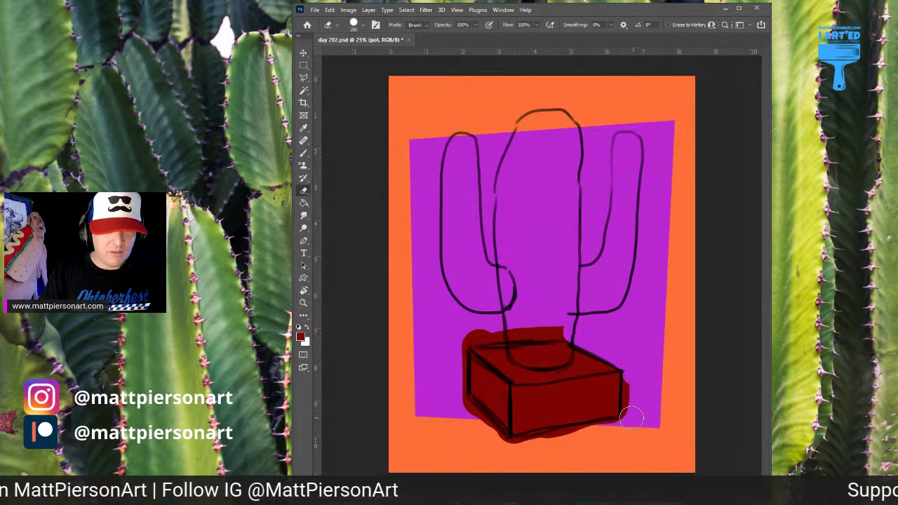
{"action": "left_click_drag", "start_coordinate": [629, 416], "coordinate": [630, 419]}
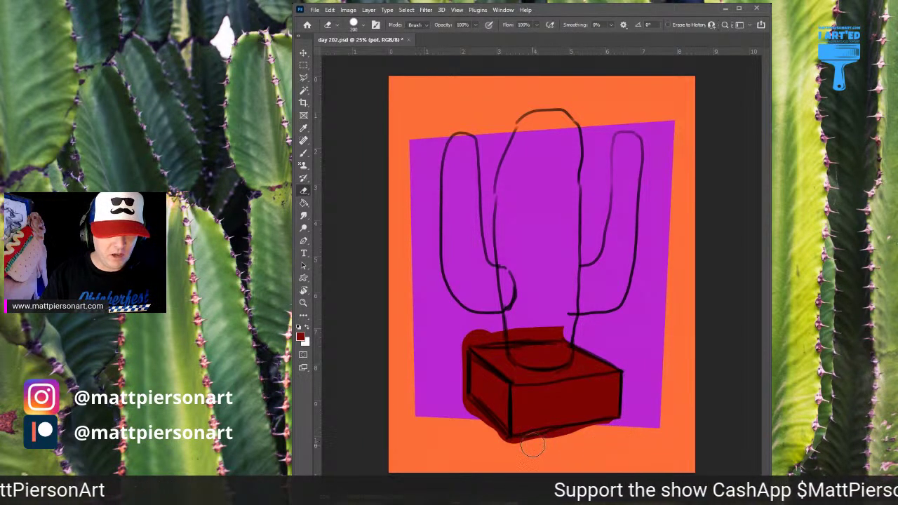
Step: Erase the remaining red overflow along the planter's lower, left and back edges, and check the shape with the outline layer hidden
{"action": "left_click_drag", "start_coordinate": [510, 450], "coordinate": [511, 454]}
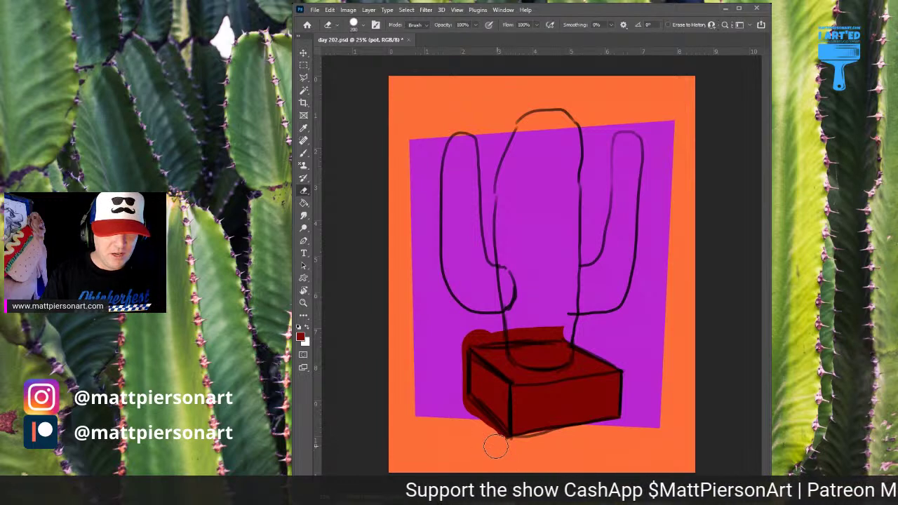
{"action": "left_click", "coordinate": [457, 402], "text": "shift"}
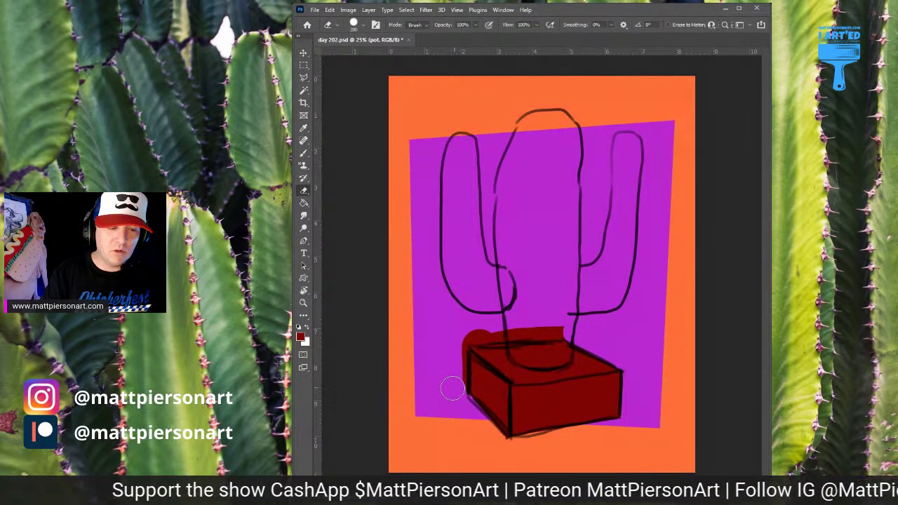
{"action": "left_click", "coordinate": [455, 346], "text": "shift"}
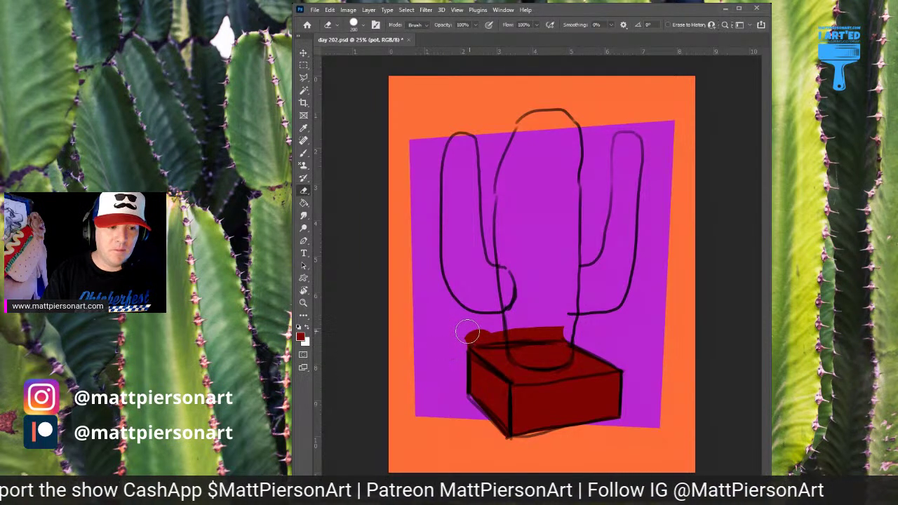
{"action": "left_click", "coordinate": [562, 326], "text": "shift"}
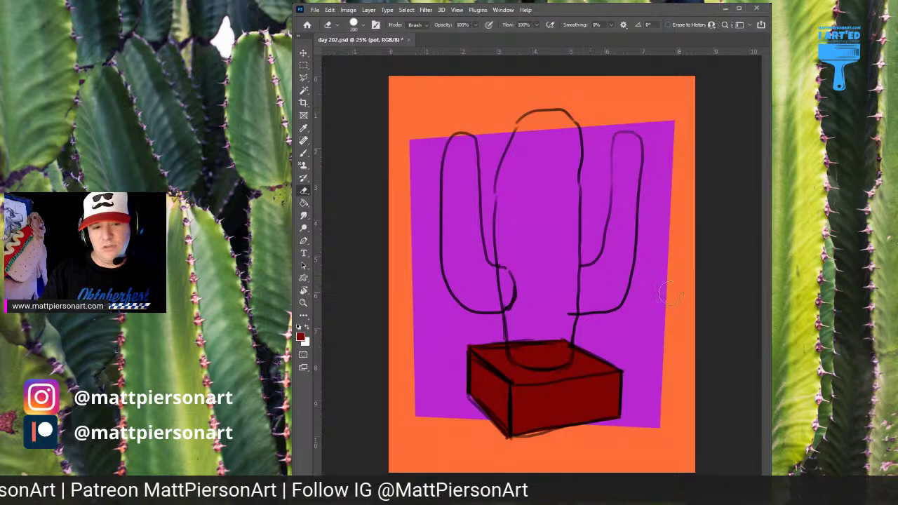
{"action": "key", "text": "ctrl+comma"}
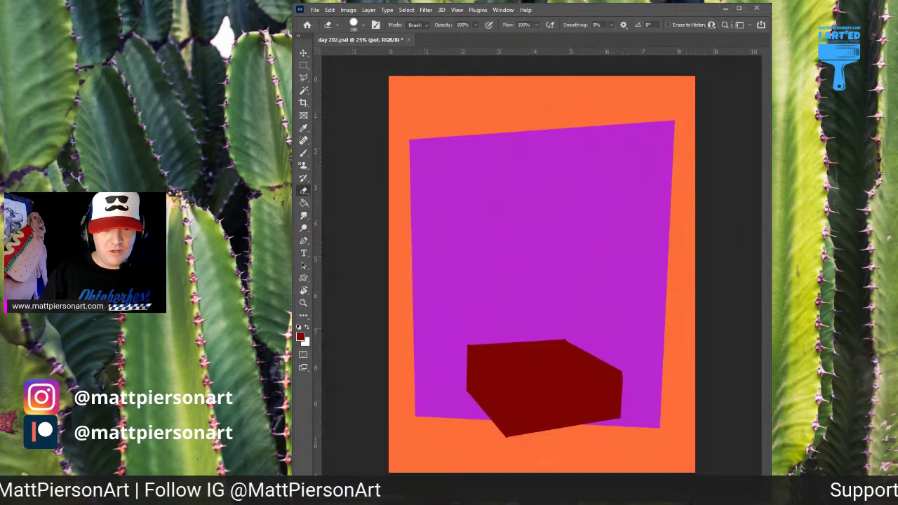
{"action": "key", "text": "ctrl+comma"}
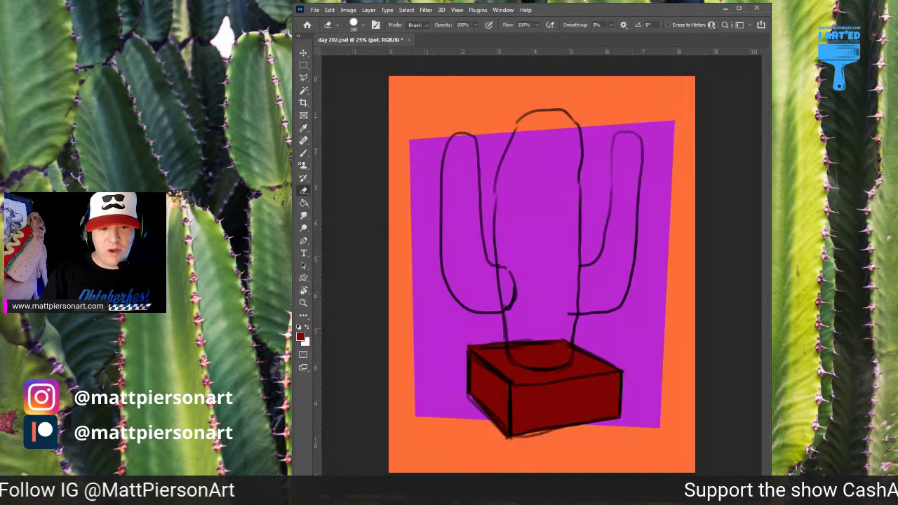
Step: On the sand layer, paint a tan fill over the entire top face of the planter box
{"action": "key", "text": "alt+bracketright"}
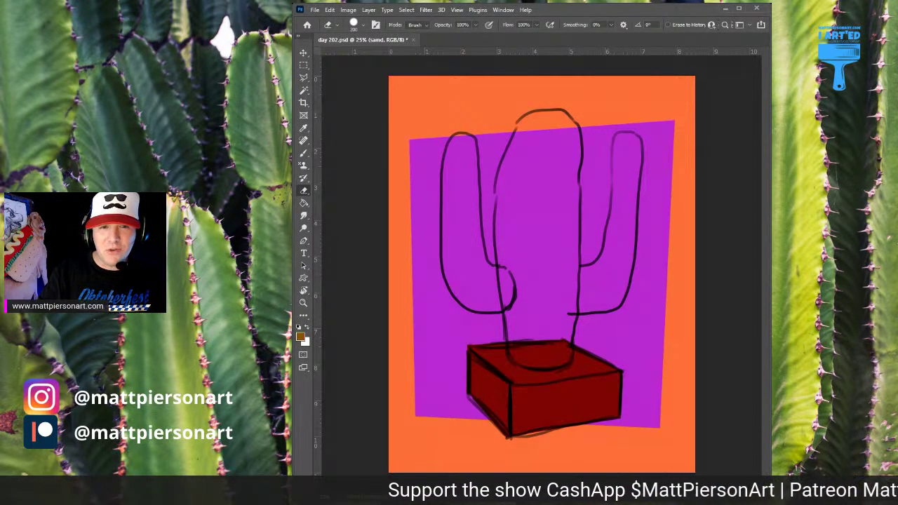
{"action": "scroll", "coordinate": [497, 396], "scroll_direction": "up", "scroll_amount": 3}
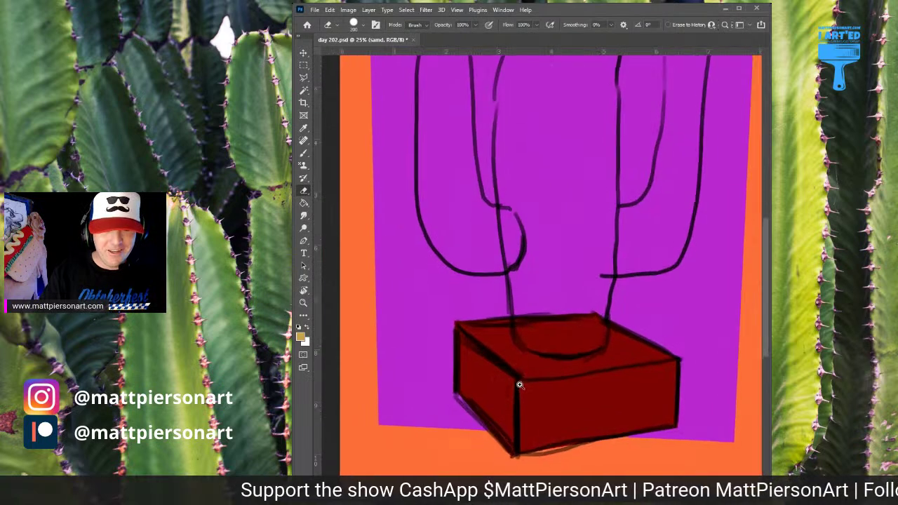
{"action": "scroll", "coordinate": [574, 384], "scroll_direction": "down", "scroll_amount": 3}
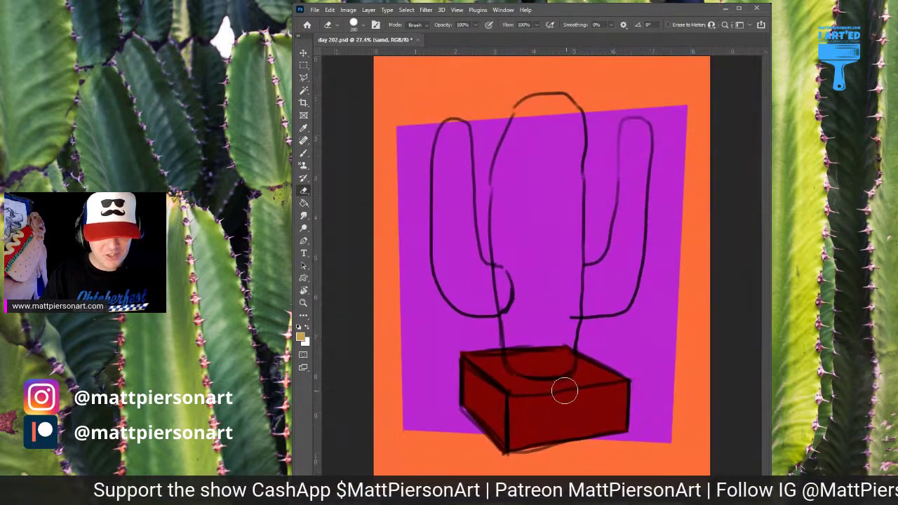
{"action": "key", "text": "b"}
{"action": "mouse_move", "coordinate": [510, 386]}
{"action": "left_mouse_down"}
{"action": "mouse_move", "coordinate": [614, 376]}
{"action": "mouse_move", "coordinate": [551, 353]}
{"action": "mouse_move", "coordinate": [472, 360]}
{"action": "mouse_move", "coordinate": [497, 394]}
{"action": "mouse_move", "coordinate": [539, 401]}
{"action": "left_mouse_up"}
Step: Trim the tan sand to the planter's top face with a size 200 eraser, leaving a thin red rim, and check it without the outline
{"action": "key", "text": "e"}
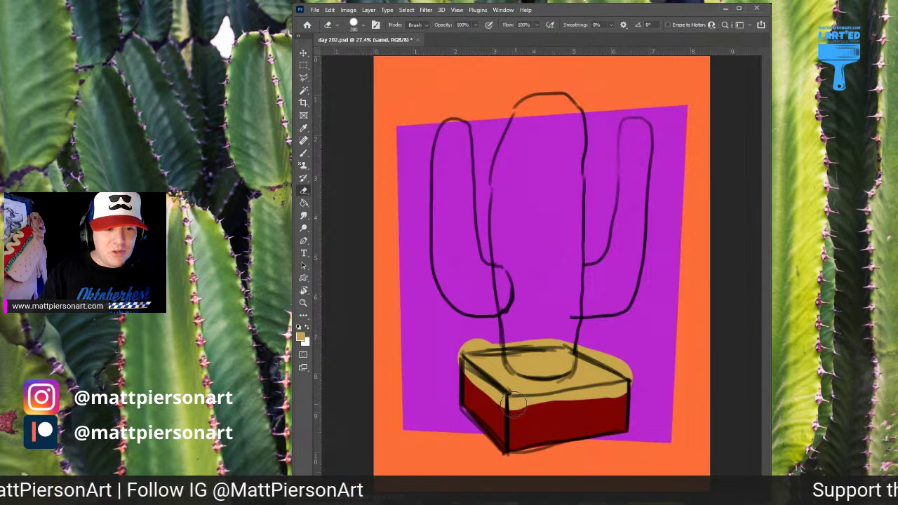
{"action": "left_click", "coordinate": [517, 405]}
{"action": "mouse_move", "coordinate": [623, 388]}
{"action": "left_mouse_down"}
{"action": "mouse_move", "coordinate": [628, 372]}
{"action": "mouse_move", "coordinate": [619, 366]}
{"action": "mouse_move", "coordinate": [516, 401]}
{"action": "left_mouse_up"}
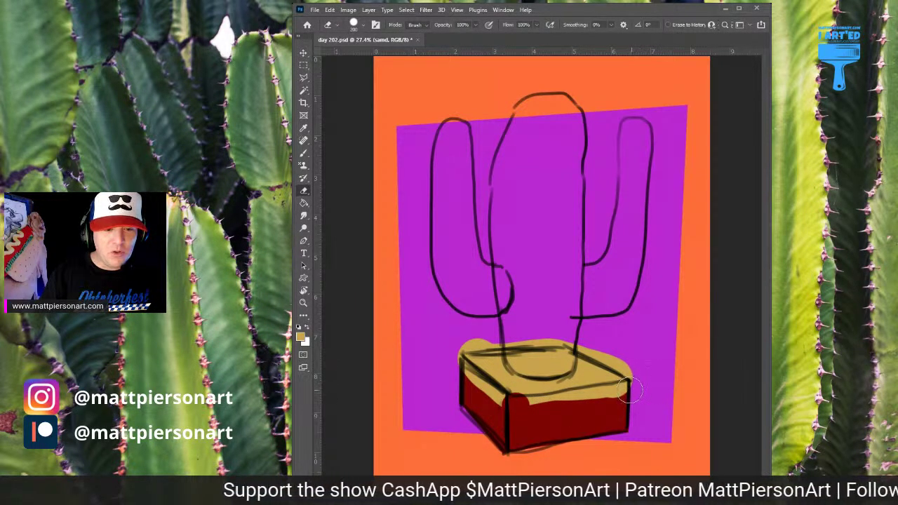
{"action": "left_click", "coordinate": [630, 393], "text": "shift"}
{"action": "mouse_move", "coordinate": [623, 370]}
{"action": "left_mouse_down"}
{"action": "mouse_move", "coordinate": [595, 346]}
{"action": "mouse_move", "coordinate": [570, 344]}
{"action": "left_mouse_up"}
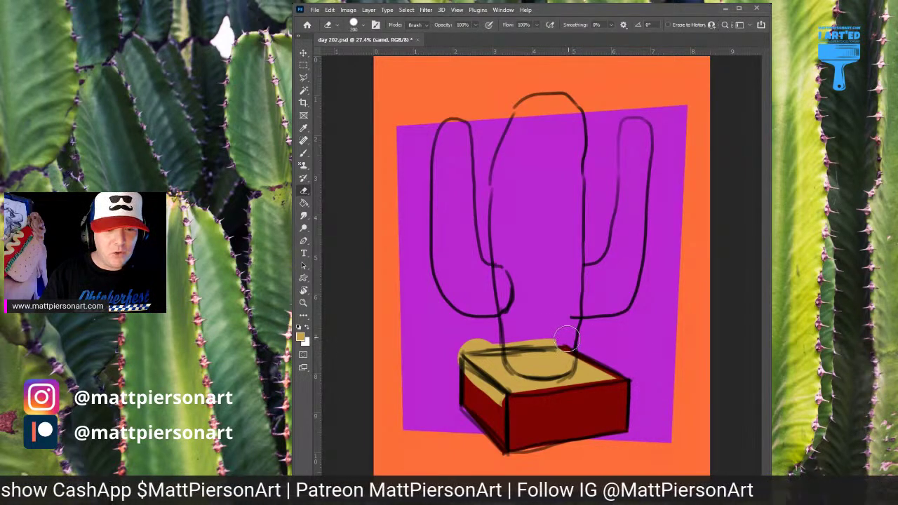
{"action": "left_click", "coordinate": [498, 399]}
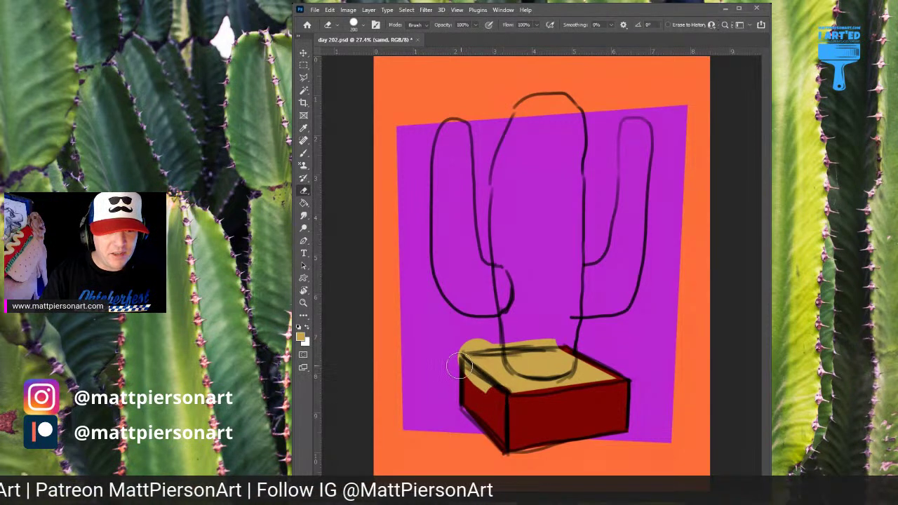
{"action": "left_click_drag", "start_coordinate": [458, 364], "coordinate": [471, 333]}
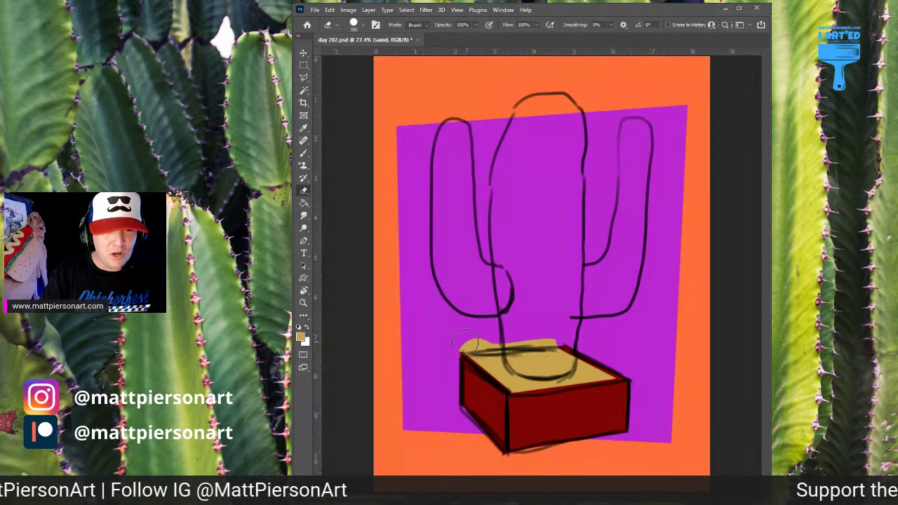
{"action": "left_click", "coordinate": [466, 344]}
{"action": "left_click", "coordinate": [553, 335], "text": "shift"}
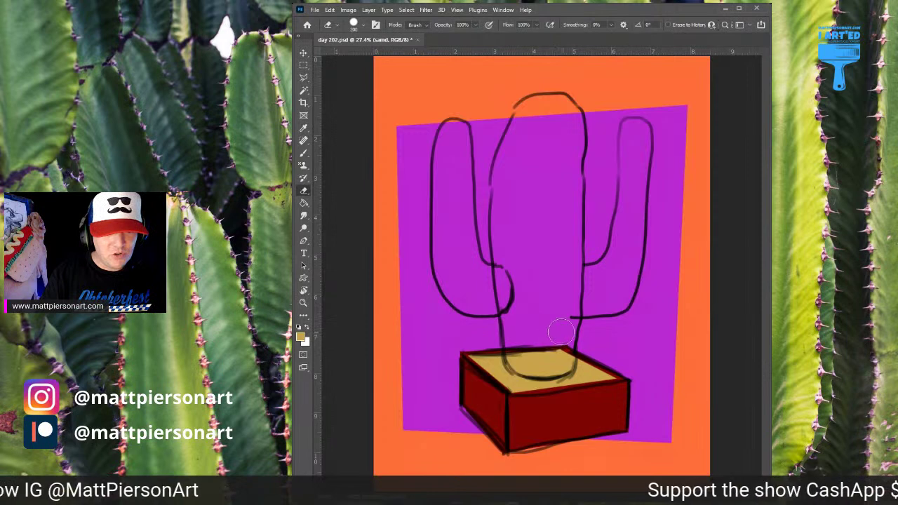
{"action": "key", "text": "ctrl+comma"}
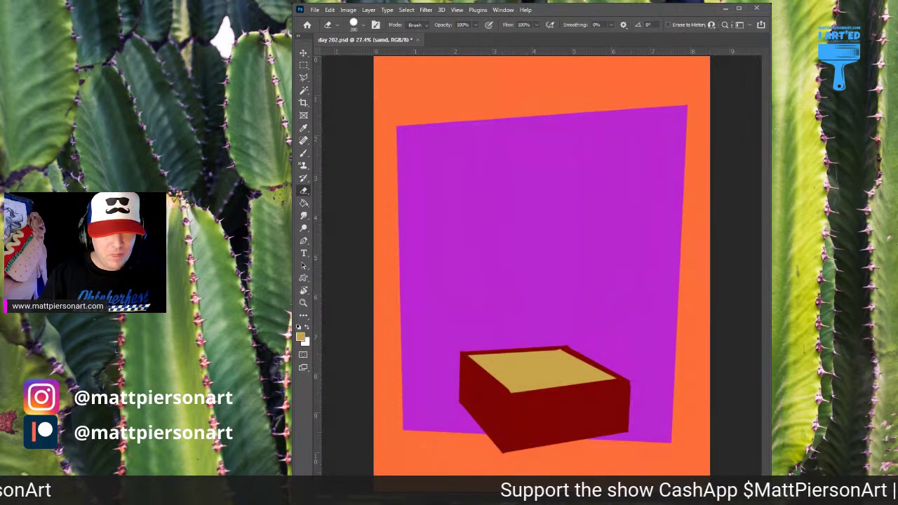
{"action": "key", "text": "ctrl+comma"}
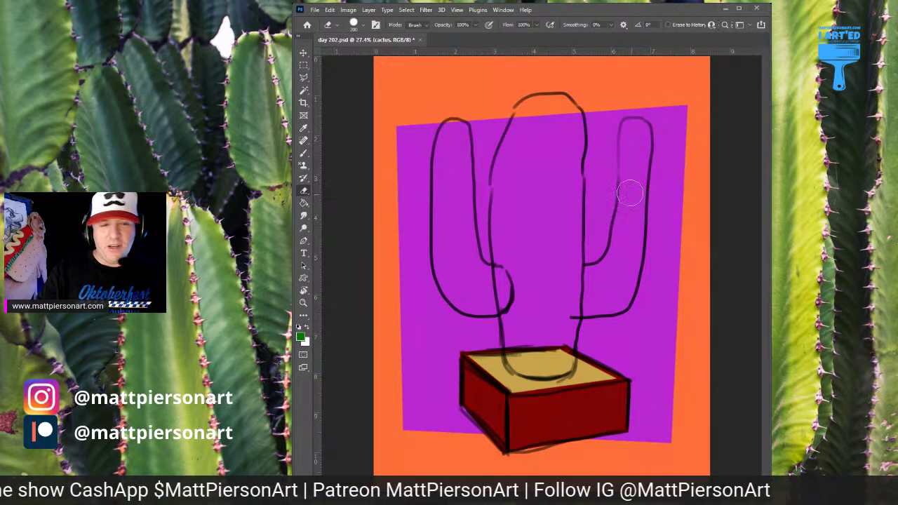
Step: On the cactus layer, fill the cactus trunk and both arms with medium green inside the outline
{"action": "key", "text": "b"}
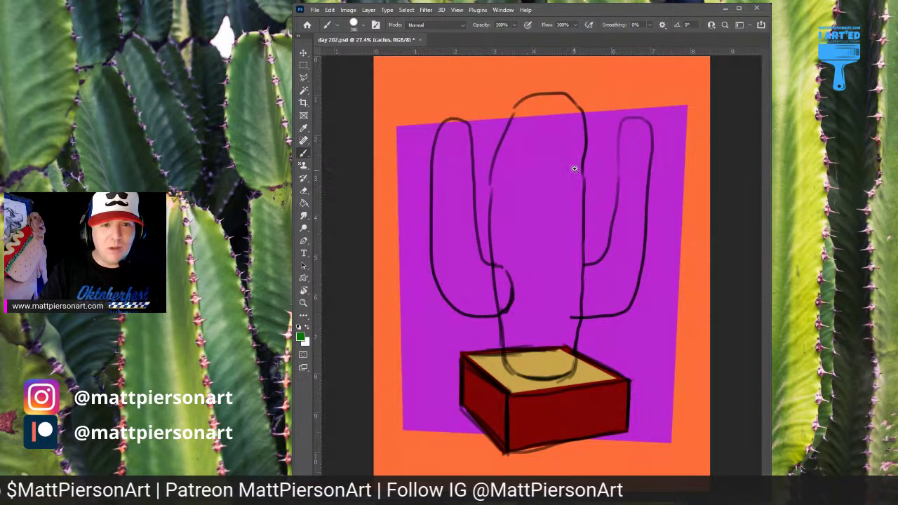
{"action": "left_click_drag", "start_coordinate": [554, 183], "coordinate": [562, 187]}
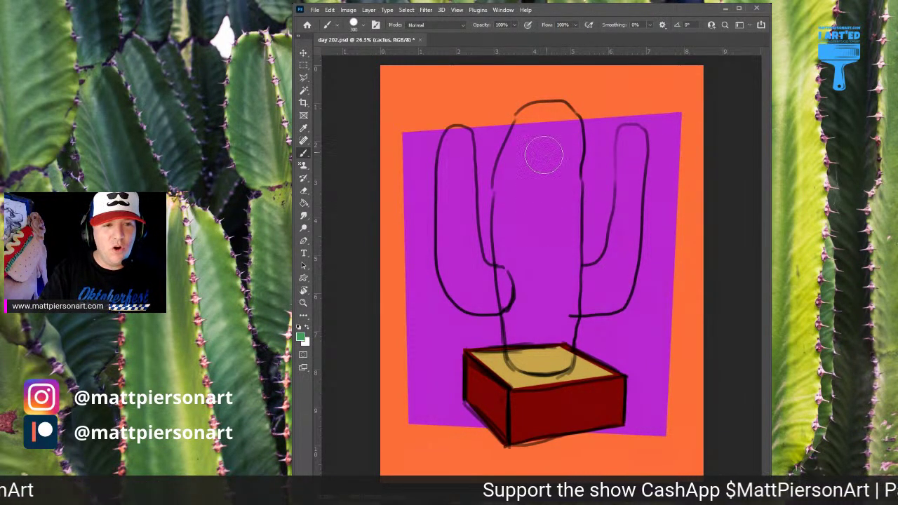
{"action": "mouse_move", "coordinate": [541, 121]}
{"action": "left_mouse_down"}
{"action": "mouse_move", "coordinate": [517, 149]}
{"action": "mouse_move", "coordinate": [506, 246]}
{"action": "mouse_move", "coordinate": [507, 298]}
{"action": "mouse_move", "coordinate": [520, 346]}
{"action": "mouse_move", "coordinate": [534, 357]}
{"action": "mouse_move", "coordinate": [553, 355]}
{"action": "mouse_move", "coordinate": [562, 293]}
{"action": "mouse_move", "coordinate": [563, 261]}
{"action": "mouse_move", "coordinate": [547, 320]}
{"action": "mouse_move", "coordinate": [538, 179]}
{"action": "mouse_move", "coordinate": [550, 120]}
{"action": "mouse_move", "coordinate": [564, 140]}
{"action": "mouse_move", "coordinate": [554, 262]}
{"action": "left_mouse_up"}
{"action": "mouse_move", "coordinate": [556, 184]}
{"action": "left_mouse_down"}
{"action": "mouse_move", "coordinate": [562, 210]}
{"action": "mouse_move", "coordinate": [562, 188]}
{"action": "mouse_move", "coordinate": [560, 288]}
{"action": "mouse_move", "coordinate": [605, 277]}
{"action": "mouse_move", "coordinate": [632, 236]}
{"action": "mouse_move", "coordinate": [623, 245]}
{"action": "mouse_move", "coordinate": [624, 233]}
{"action": "mouse_move", "coordinate": [613, 258]}
{"action": "mouse_move", "coordinate": [634, 136]}
{"action": "mouse_move", "coordinate": [617, 287]}
{"action": "mouse_move", "coordinate": [605, 301]}
{"action": "mouse_move", "coordinate": [576, 301]}
{"action": "left_mouse_up"}
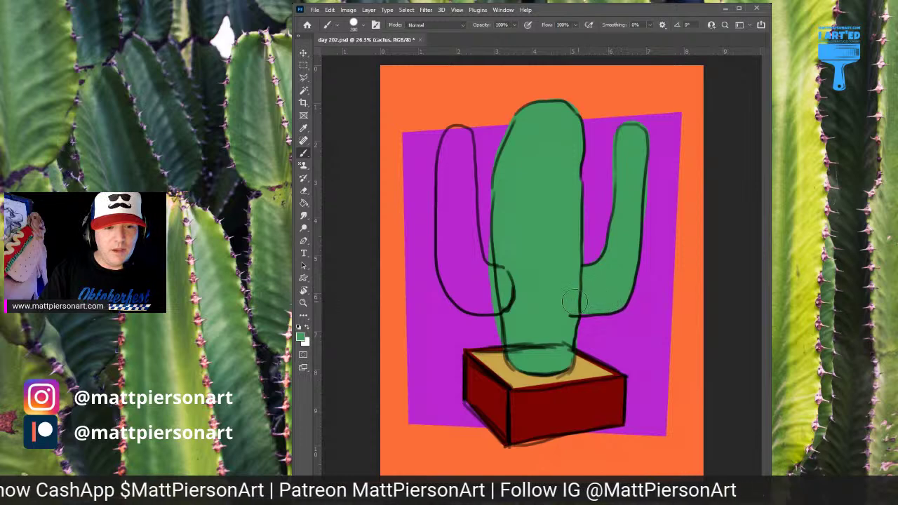
{"action": "mouse_move", "coordinate": [489, 275]}
{"action": "left_mouse_down"}
{"action": "mouse_move", "coordinate": [469, 253]}
{"action": "mouse_move", "coordinate": [456, 137]}
{"action": "mouse_move", "coordinate": [463, 131]}
{"action": "mouse_move", "coordinate": [452, 138]}
{"action": "mouse_move", "coordinate": [443, 204]}
{"action": "mouse_move", "coordinate": [450, 274]}
{"action": "mouse_move", "coordinate": [479, 301]}
{"action": "mouse_move", "coordinate": [506, 297]}
{"action": "mouse_move", "coordinate": [460, 300]}
{"action": "mouse_move", "coordinate": [445, 271]}
{"action": "mouse_move", "coordinate": [441, 211]}
{"action": "left_mouse_up"}
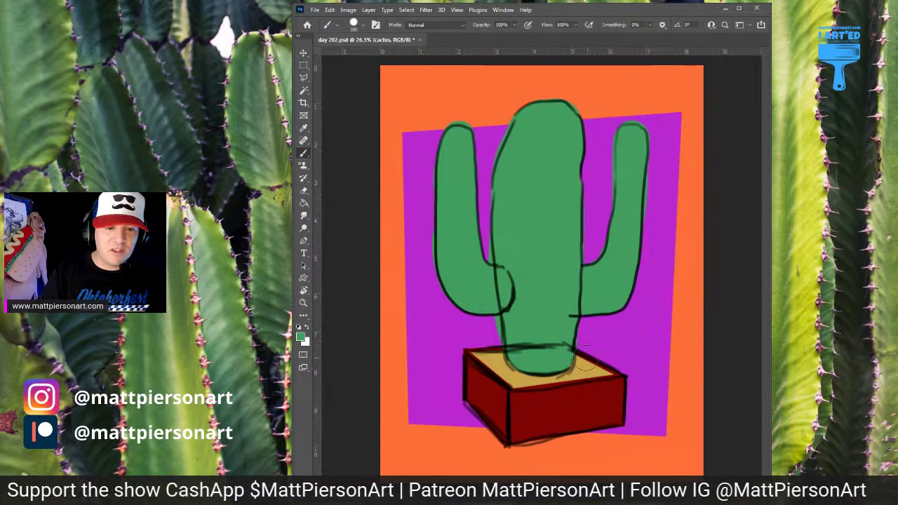
{"action": "key", "text": "ctrl+comma"}
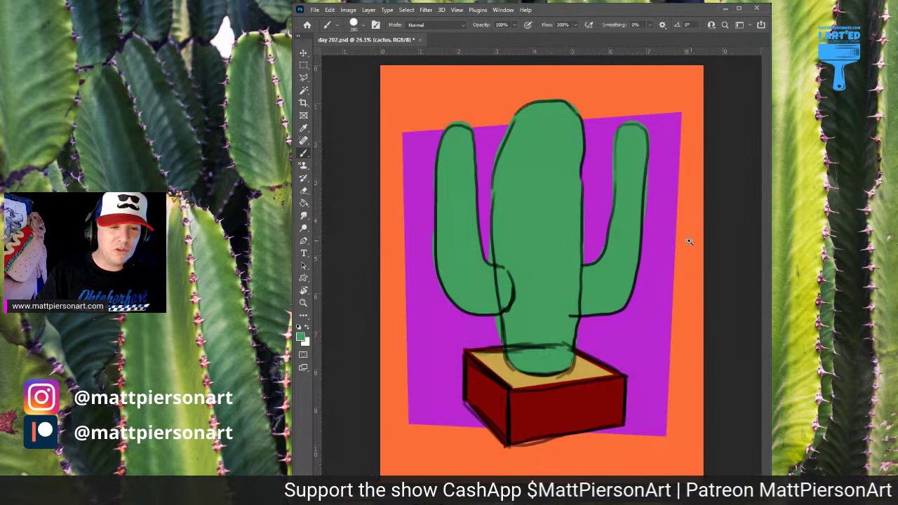
Step: On the background shape layer, paint a light pink band across the upper part of the purple shape, behind the cactus
{"action": "left_click_drag", "start_coordinate": [688, 243], "coordinate": [671, 248]}
{"action": "key", "text": "alt+["}
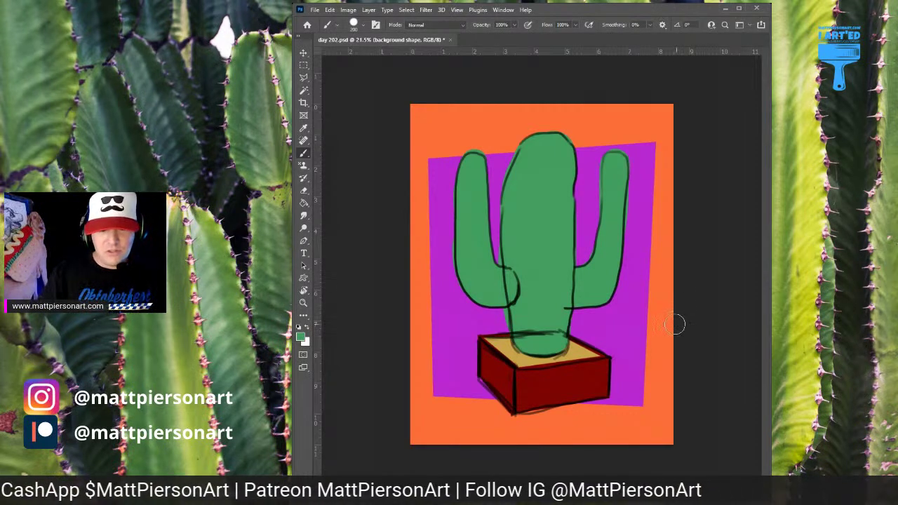
{"action": "left_click_drag", "start_coordinate": [627, 324], "coordinate": [630, 322]}
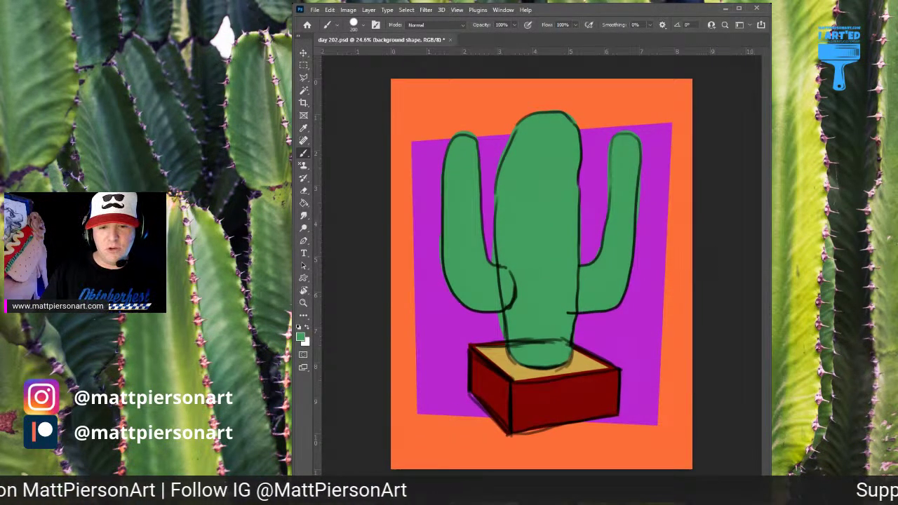
{"action": "left_click", "coordinate": [651, 298], "text": "alt"}
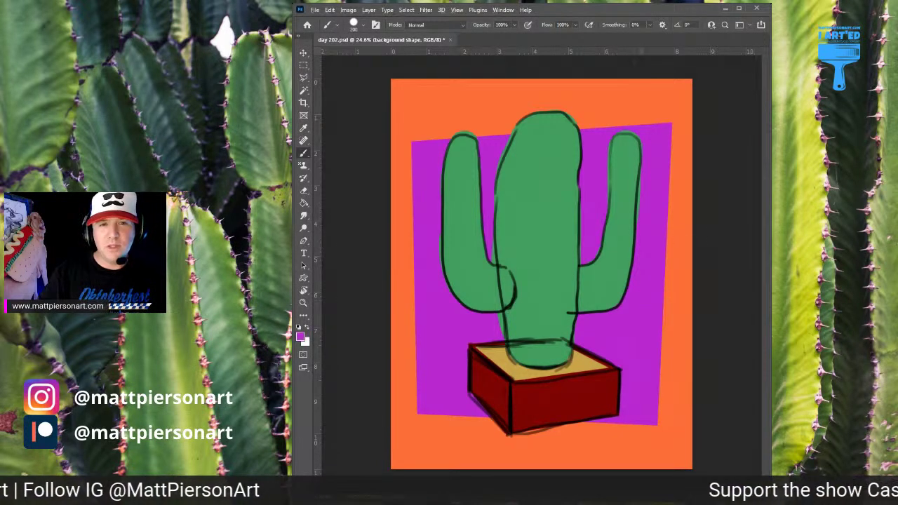
{"action": "left_click_drag", "start_coordinate": [600, 266], "coordinate": [618, 265]}
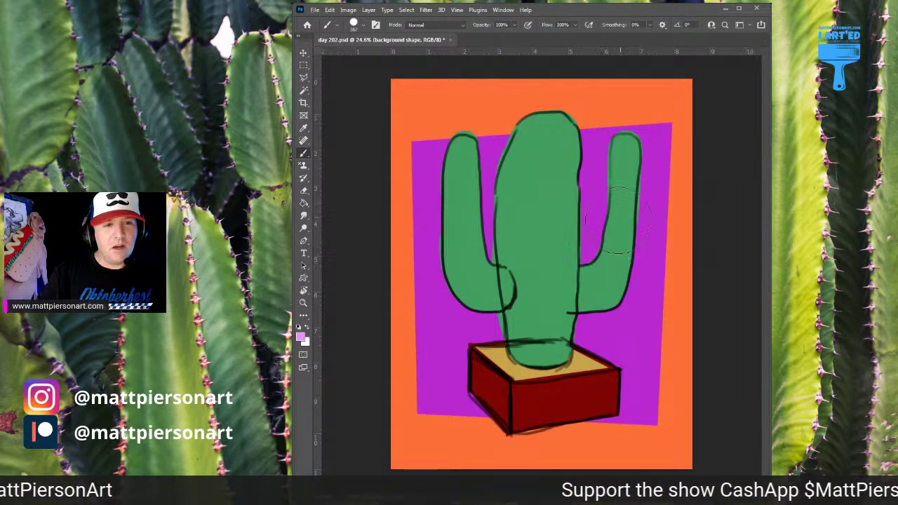
{"action": "left_click_drag", "start_coordinate": [595, 193], "coordinate": [603, 194]}
{"action": "mouse_move", "coordinate": [658, 146]}
{"action": "left_mouse_down"}
{"action": "mouse_move", "coordinate": [476, 164]}
{"action": "mouse_move", "coordinate": [371, 201]}
{"action": "left_mouse_up"}
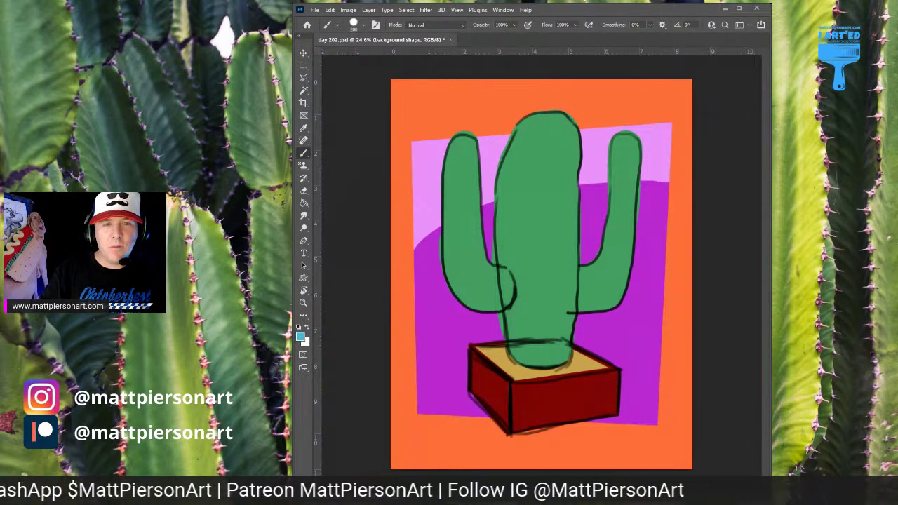
Step: Paint a wide teal band down the left side of the background shape, overlaid with a brighter cyan band along its outer edge
{"action": "left_click_drag", "start_coordinate": [455, 239], "coordinate": [461, 241]}
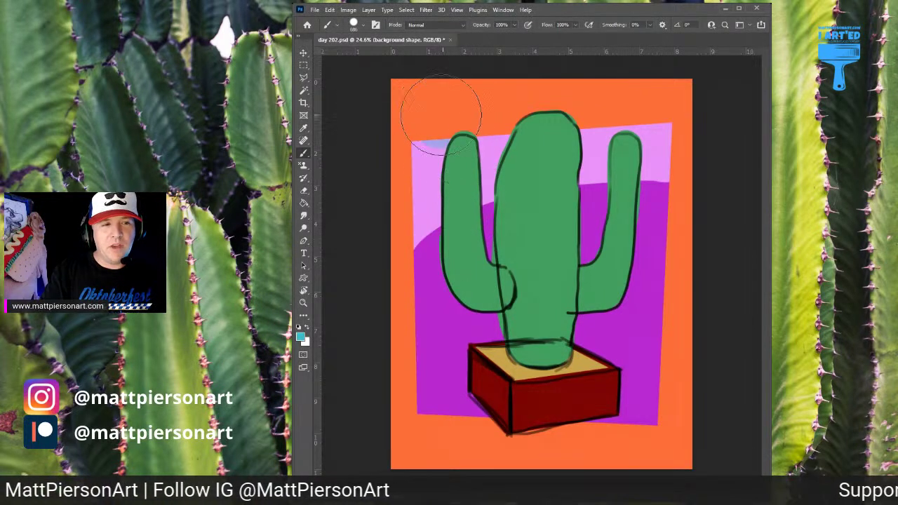
{"action": "mouse_move", "coordinate": [441, 106]}
{"action": "left_mouse_down"}
{"action": "mouse_move", "coordinate": [434, 215]}
{"action": "mouse_move", "coordinate": [461, 407]}
{"action": "left_mouse_up"}
{"action": "key", "text": "ctrl+z"}
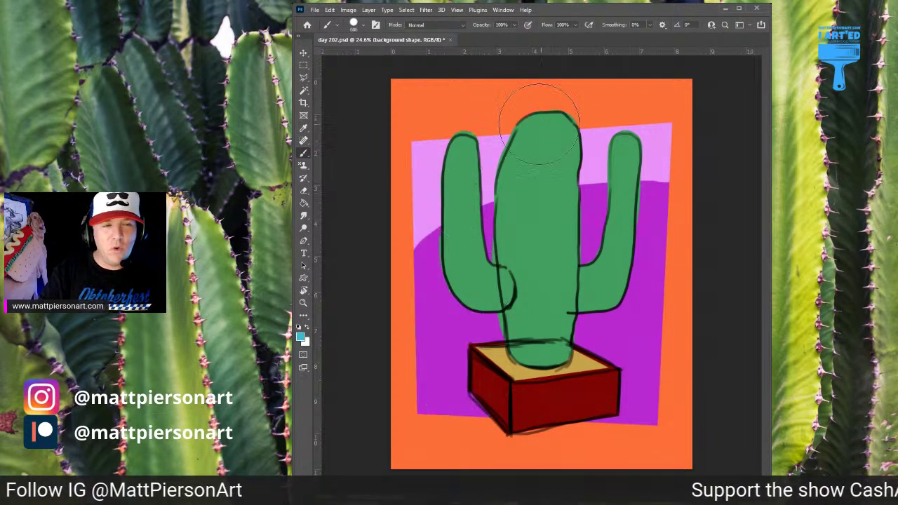
{"action": "left_click_drag", "start_coordinate": [412, 100], "coordinate": [421, 431]}
{"action": "mouse_move", "coordinate": [456, 105]}
{"action": "left_mouse_down"}
{"action": "mouse_move", "coordinate": [438, 128]}
{"action": "mouse_move", "coordinate": [481, 414]}
{"action": "left_mouse_up"}
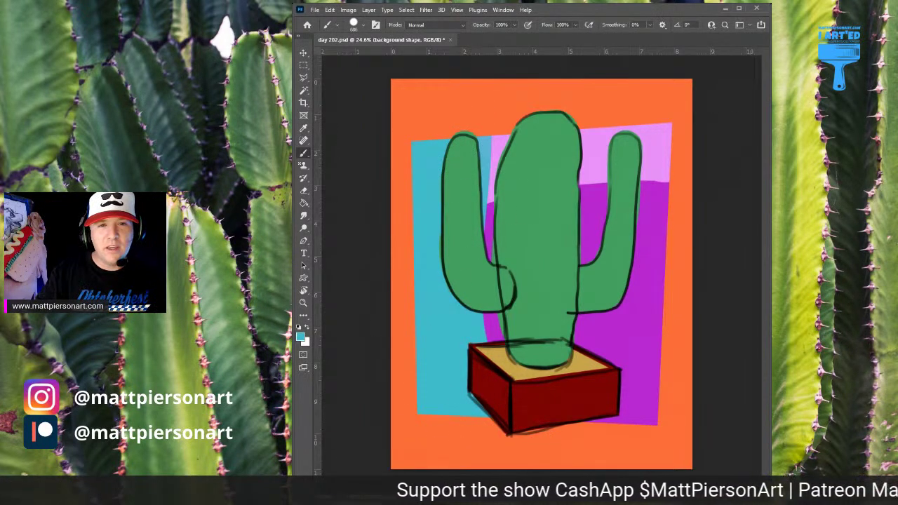
{"action": "mouse_move", "coordinate": [421, 120]}
{"action": "left_mouse_down"}
{"action": "mouse_move", "coordinate": [395, 281]}
{"action": "mouse_move", "coordinate": [435, 414]}
{"action": "left_mouse_up"}
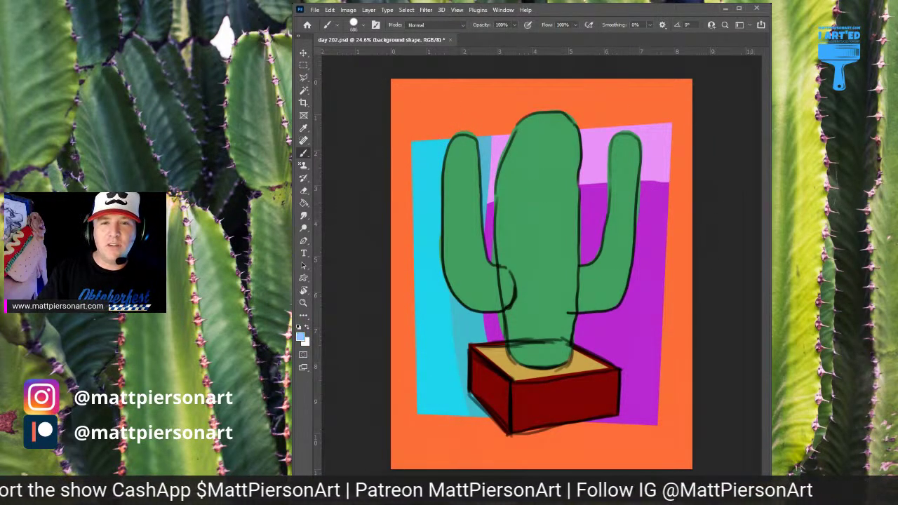
Step: Add a light blue band across the bottom of the background shape and a yellow band down its right side
{"action": "left_click_drag", "start_coordinate": [421, 396], "coordinate": [635, 393]}
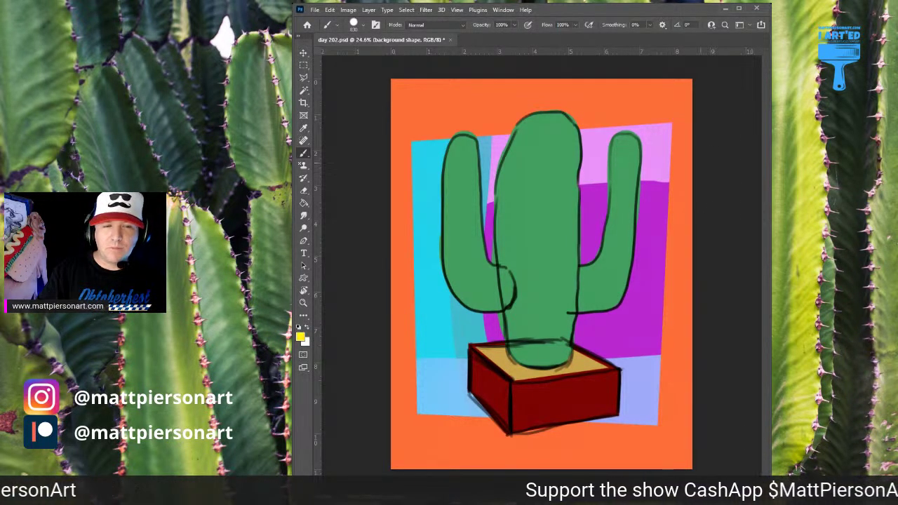
{"action": "left_click_drag", "start_coordinate": [658, 118], "coordinate": [618, 386]}
{"action": "key", "text": "ctrl+z"}
{"action": "left_click_drag", "start_coordinate": [653, 133], "coordinate": [632, 414]}
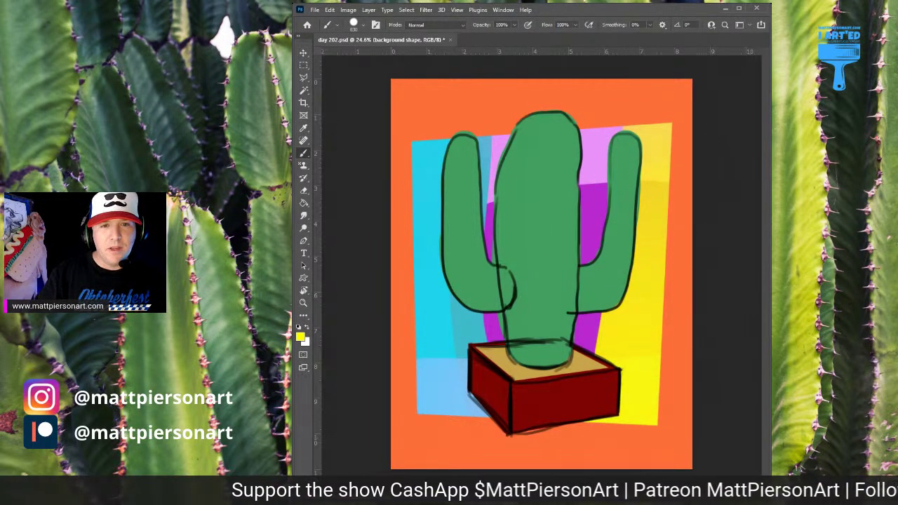
Step: Paint a wide translucent hot pink band across the lower part of the background shape with a size 1170 brush
{"action": "mouse_move", "coordinate": [414, 394]}
{"action": "left_mouse_down"}
{"action": "mouse_move", "coordinate": [412, 431]}
{"action": "mouse_move", "coordinate": [662, 391]}
{"action": "mouse_move", "coordinate": [684, 408]}
{"action": "left_mouse_up"}
{"action": "key", "text": "ctrl+z"}
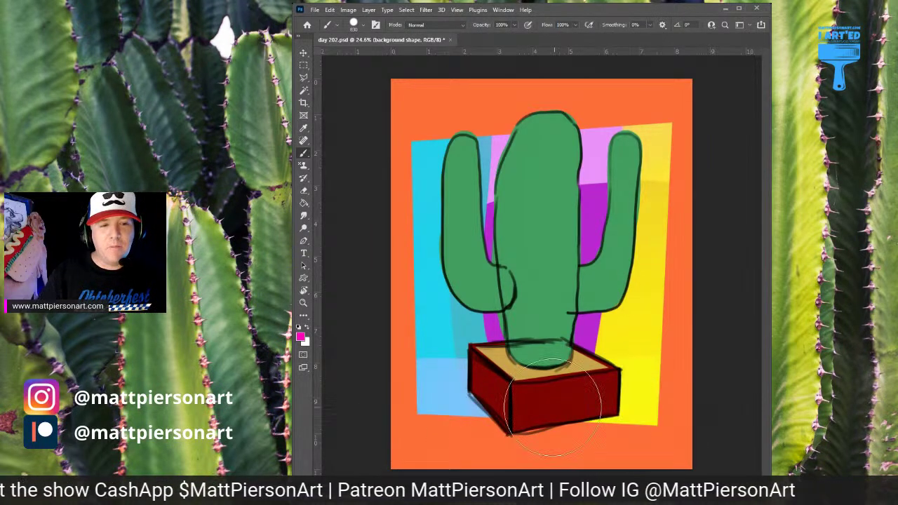
{"action": "key", "text": "ctrl+shift+z"}
{"action": "key", "text": "ctrl+z"}
{"action": "left_click_drag", "start_coordinate": [475, 411], "coordinate": [494, 410]}
{"action": "left_click_drag", "start_coordinate": [406, 423], "coordinate": [665, 366]}
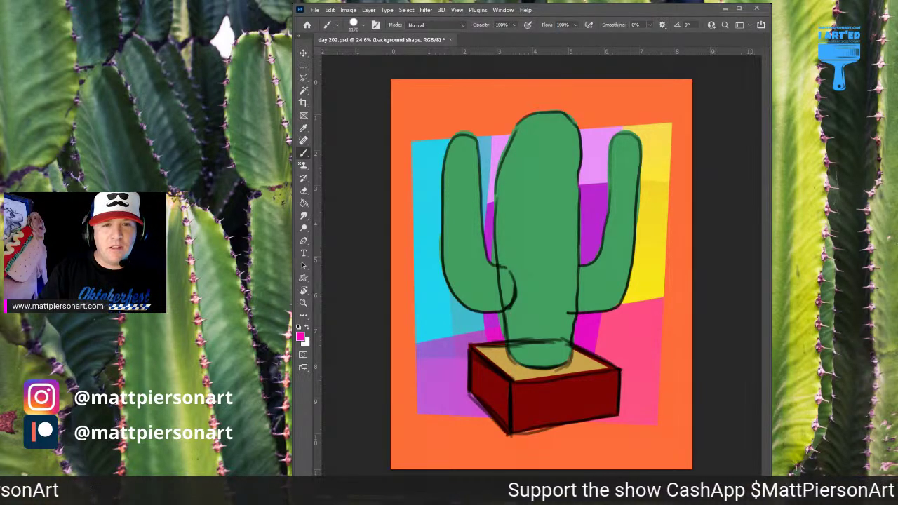
{"action": "left_click_drag", "start_coordinate": [627, 302], "coordinate": [567, 330]}
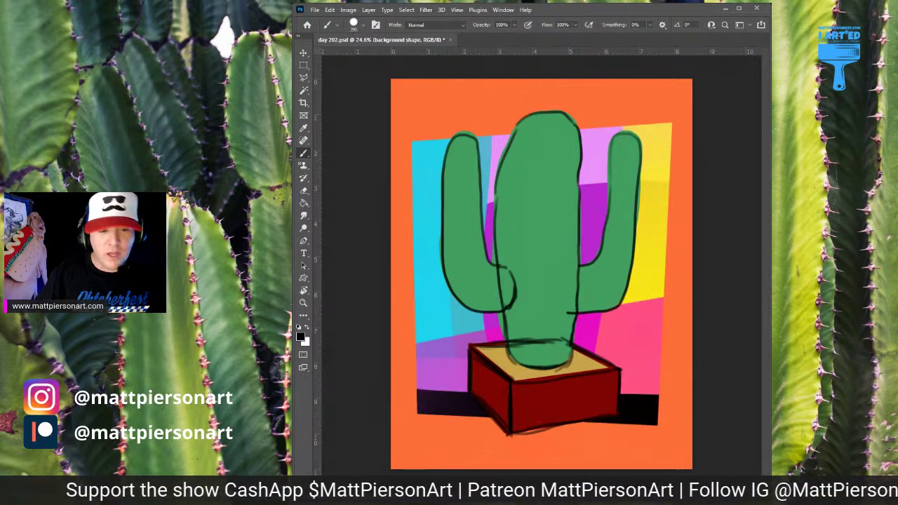
{"action": "left_click_drag", "start_coordinate": [388, 414], "coordinate": [670, 411]}
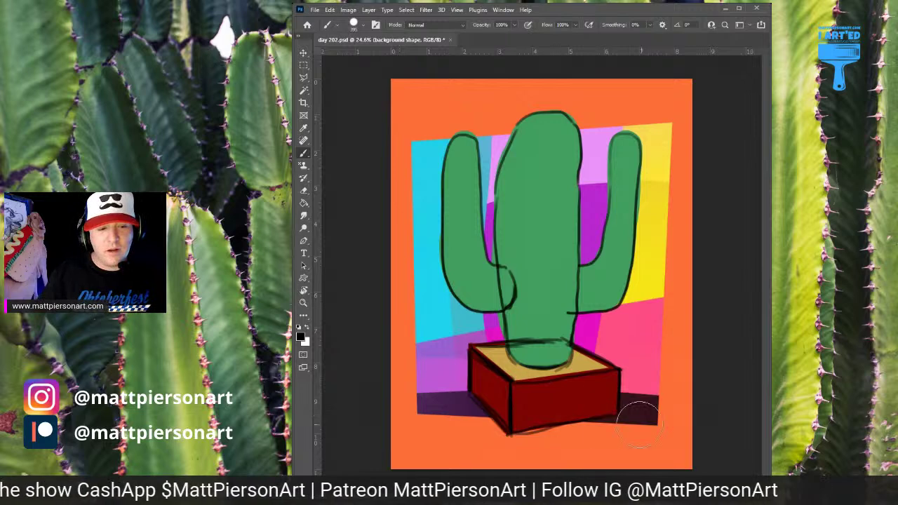
{"action": "key", "text": "ctrl+z"}
{"action": "left_click", "coordinate": [429, 430], "text": "alt"}
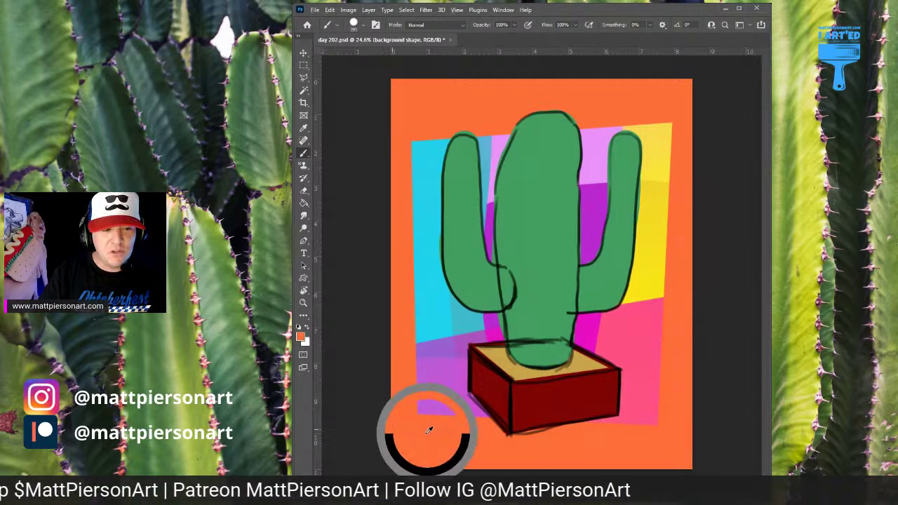
{"action": "left_click", "coordinate": [478, 376], "text": "alt"}
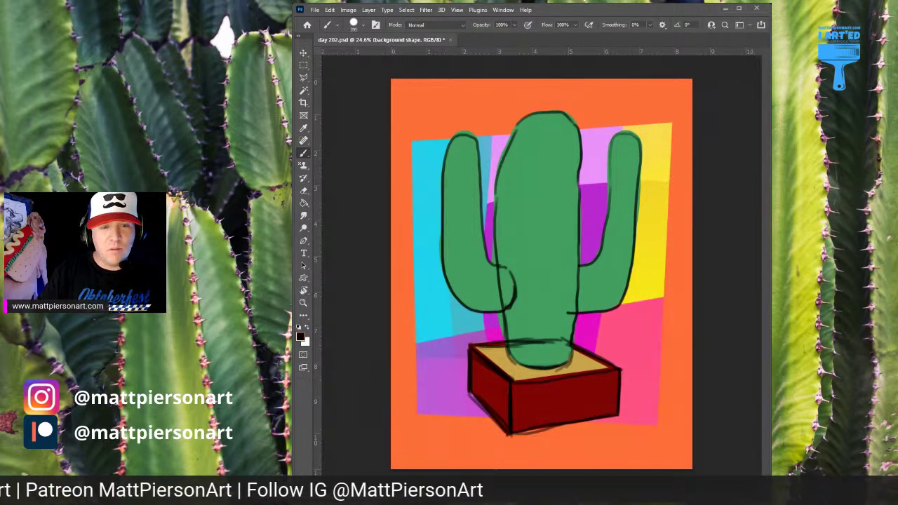
{"action": "left_click", "coordinate": [648, 340], "text": "alt"}
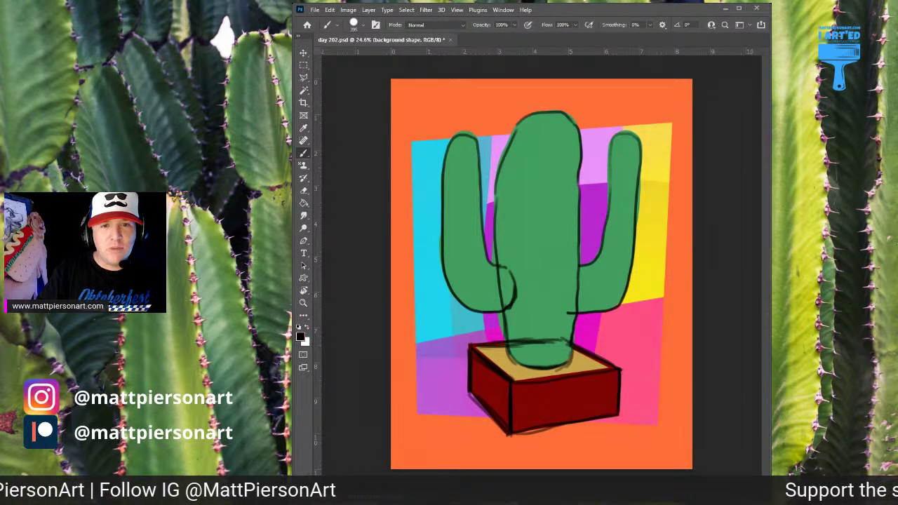
Step: Paint a translucent black band with a curved upper edge across the bottom of the background shape, behind the planter
{"action": "left_click_drag", "start_coordinate": [493, 380], "coordinate": [513, 383]}
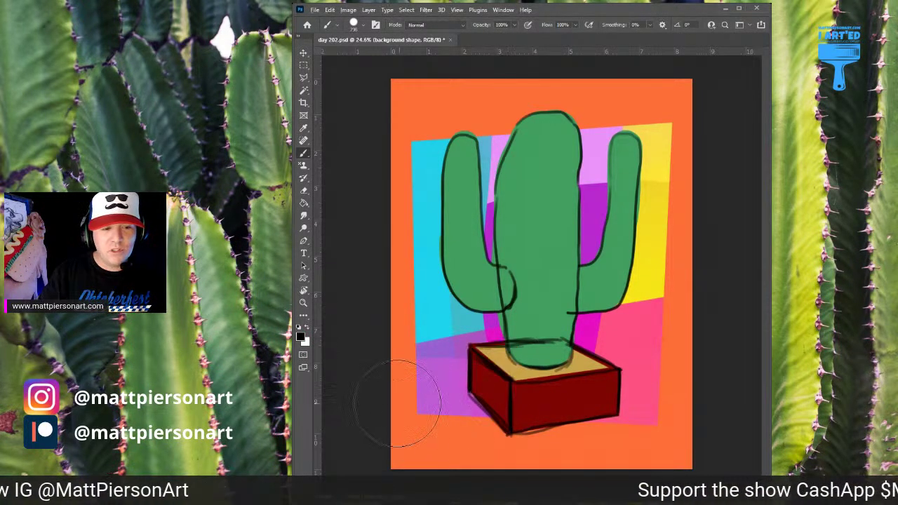
{"action": "left_click_drag", "start_coordinate": [411, 414], "coordinate": [660, 408]}
{"action": "key", "text": "ctrl+z"}
{"action": "mouse_move", "coordinate": [355, 349]}
{"action": "left_mouse_down"}
{"action": "mouse_move", "coordinate": [640, 417]}
{"action": "mouse_move", "coordinate": [659, 405]}
{"action": "left_mouse_up"}
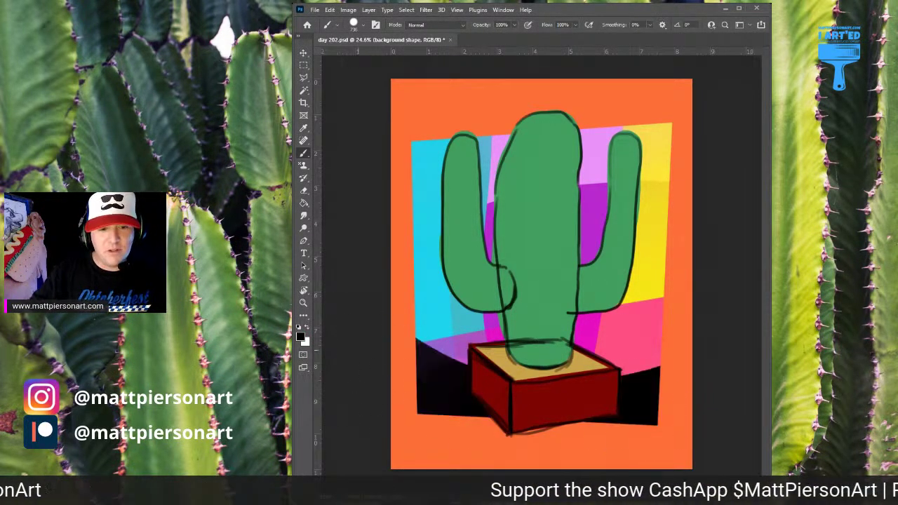
{"action": "key", "text": "ctrl+z"}
{"action": "mouse_move", "coordinate": [355, 360]}
{"action": "left_mouse_down"}
{"action": "mouse_move", "coordinate": [529, 409]}
{"action": "mouse_move", "coordinate": [659, 407]}
{"action": "left_mouse_up"}
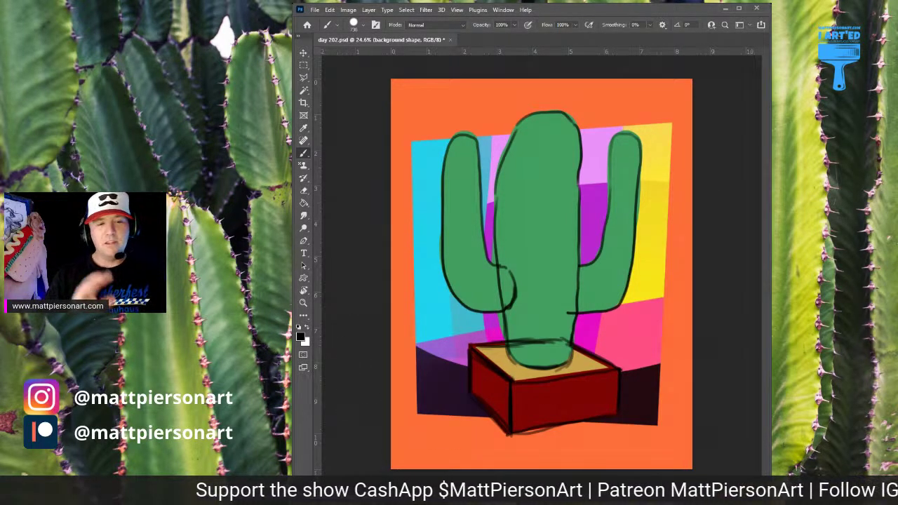
Step: Paint a thin black strip along the upper edge of the background shape, from the cactus trunk to the right corner
{"action": "mouse_move", "coordinate": [671, 105]}
{"action": "left_mouse_down"}
{"action": "mouse_move", "coordinate": [686, 360]}
{"action": "mouse_move", "coordinate": [678, 383]}
{"action": "left_mouse_up"}
{"action": "key", "text": "ctrl+z"}
{"action": "left_click_drag", "start_coordinate": [659, 200], "coordinate": [658, 204]}
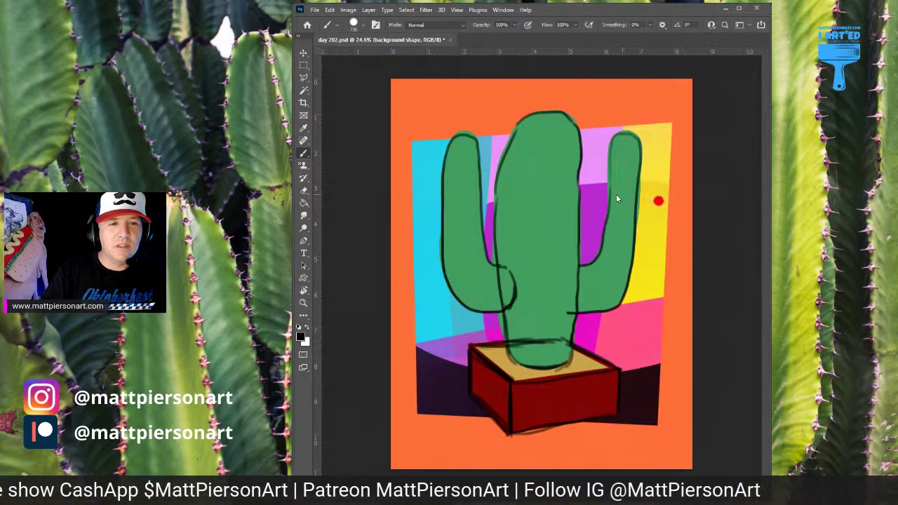
{"action": "left_click_drag", "start_coordinate": [515, 122], "coordinate": [672, 129]}
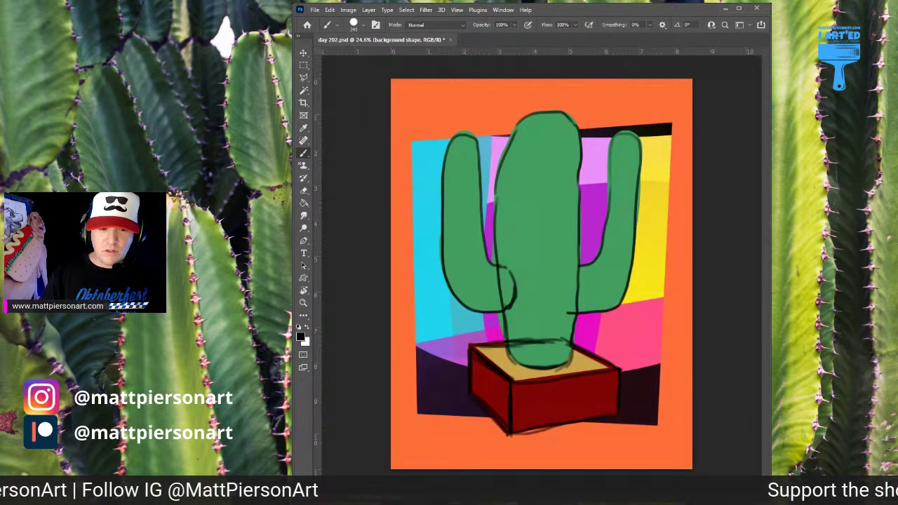
Step: On the pot layer, with the outline hidden, brush textured light pink highlights over the planter's front face
{"action": "key", "text": "alt+bracketleft"}
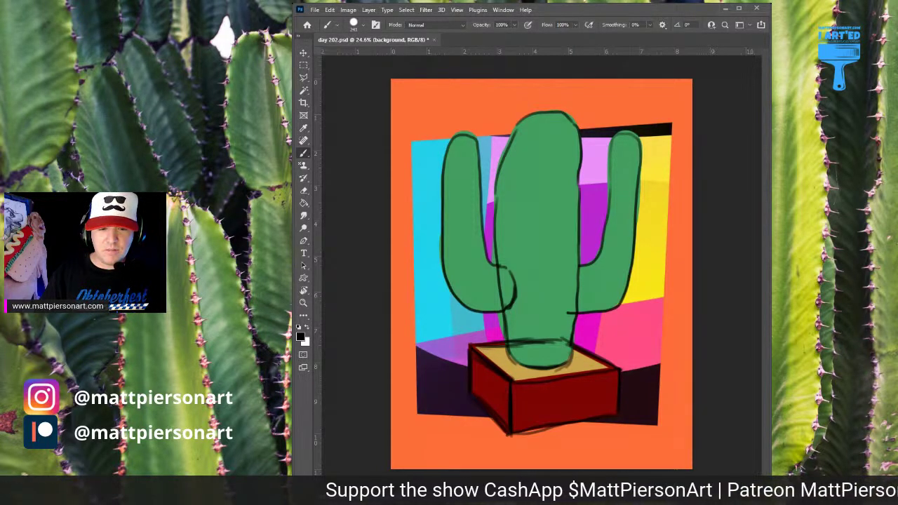
{"action": "key", "text": "alt+["}
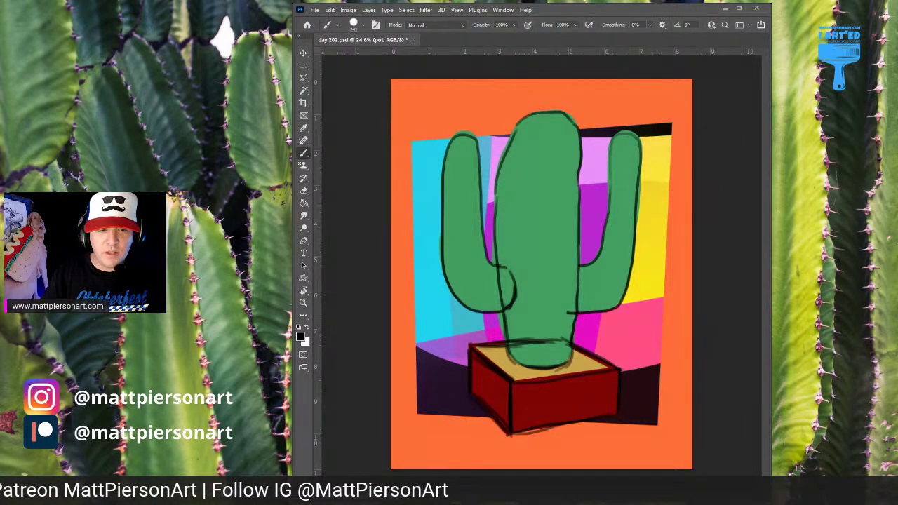
{"action": "key", "text": "ctrl+comma"}
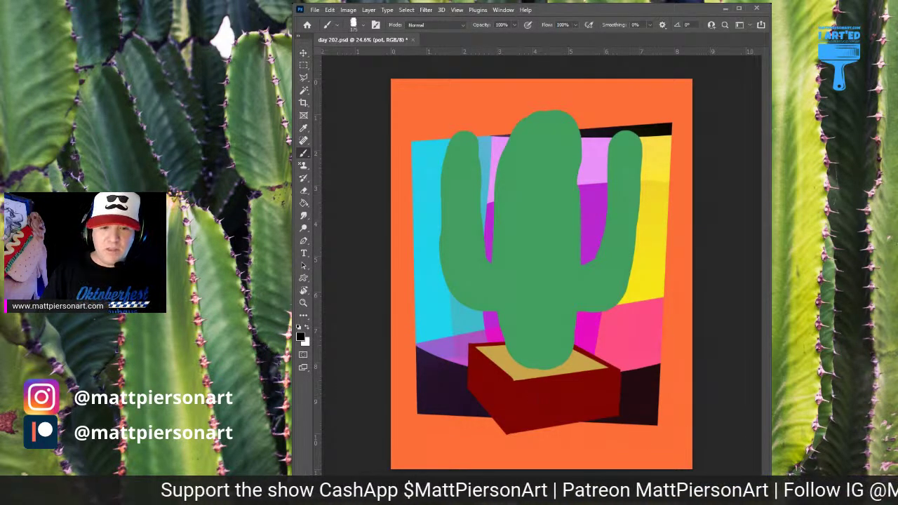
{"action": "left_click", "coordinate": [586, 397], "text": "alt"}
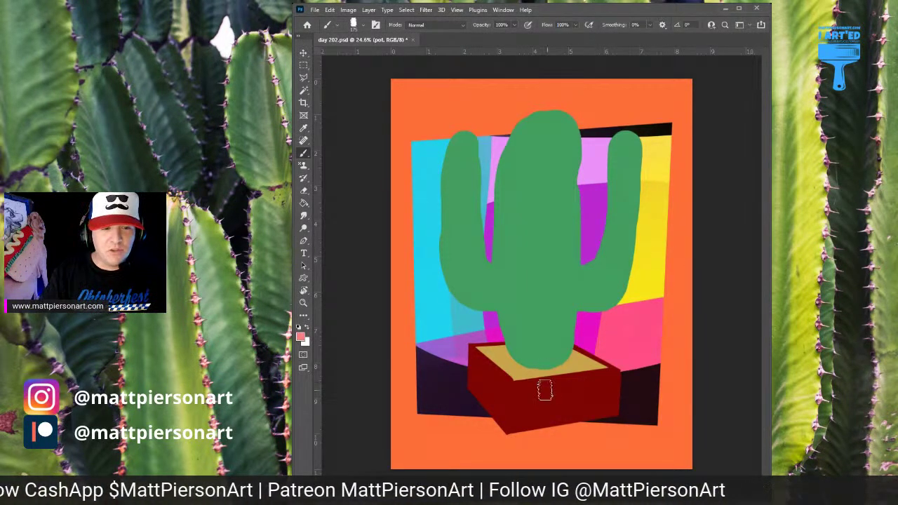
{"action": "mouse_move", "coordinate": [525, 383]}
{"action": "left_mouse_down"}
{"action": "mouse_move", "coordinate": [514, 446]}
{"action": "mouse_move", "coordinate": [527, 377]}
{"action": "mouse_move", "coordinate": [517, 474]}
{"action": "mouse_move", "coordinate": [562, 362]}
{"action": "left_mouse_up"}
{"action": "mouse_move", "coordinate": [525, 419]}
{"action": "left_mouse_down"}
{"action": "mouse_move", "coordinate": [528, 367]}
{"action": "mouse_move", "coordinate": [554, 432]}
{"action": "mouse_move", "coordinate": [572, 393]}
{"action": "mouse_move", "coordinate": [600, 421]}
{"action": "mouse_move", "coordinate": [588, 413]}
{"action": "left_mouse_up"}
{"action": "left_click_drag", "start_coordinate": [528, 386], "coordinate": [522, 423]}
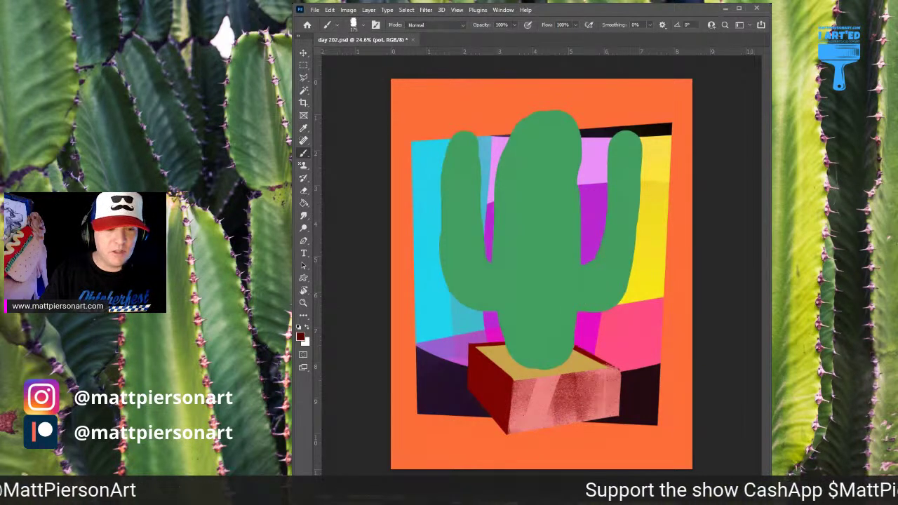
Step: Brush dark red to near-black shading over the planter's left face, darkest beside the front vertical corner
{"action": "mouse_move", "coordinate": [504, 373]}
{"action": "left_mouse_down"}
{"action": "mouse_move", "coordinate": [498, 440]}
{"action": "mouse_move", "coordinate": [501, 387]}
{"action": "mouse_move", "coordinate": [502, 397]}
{"action": "mouse_move", "coordinate": [493, 373]}
{"action": "mouse_move", "coordinate": [486, 430]}
{"action": "left_mouse_up"}
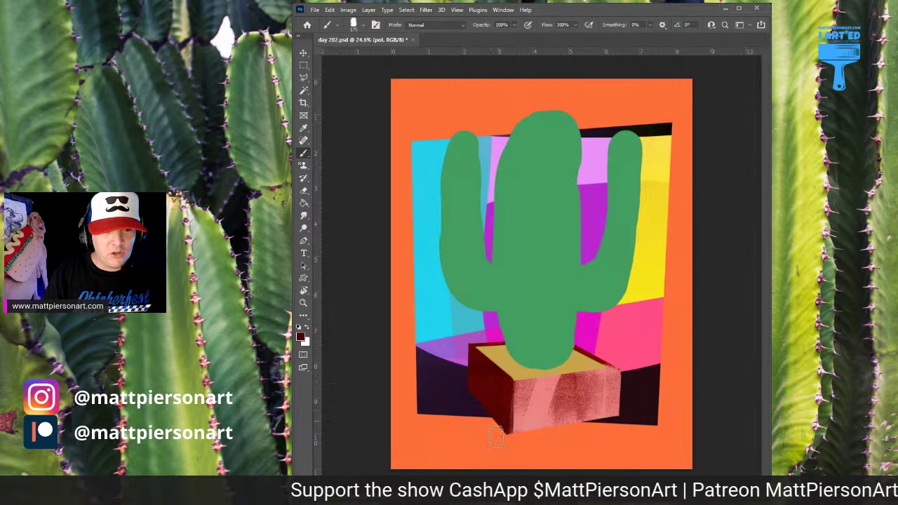
{"action": "left_click", "coordinate": [527, 404], "text": "alt"}
{"action": "mouse_move", "coordinate": [519, 386]}
{"action": "left_mouse_down"}
{"action": "mouse_move", "coordinate": [513, 429]}
{"action": "mouse_move", "coordinate": [531, 406]}
{"action": "mouse_move", "coordinate": [523, 399]}
{"action": "left_mouse_up"}
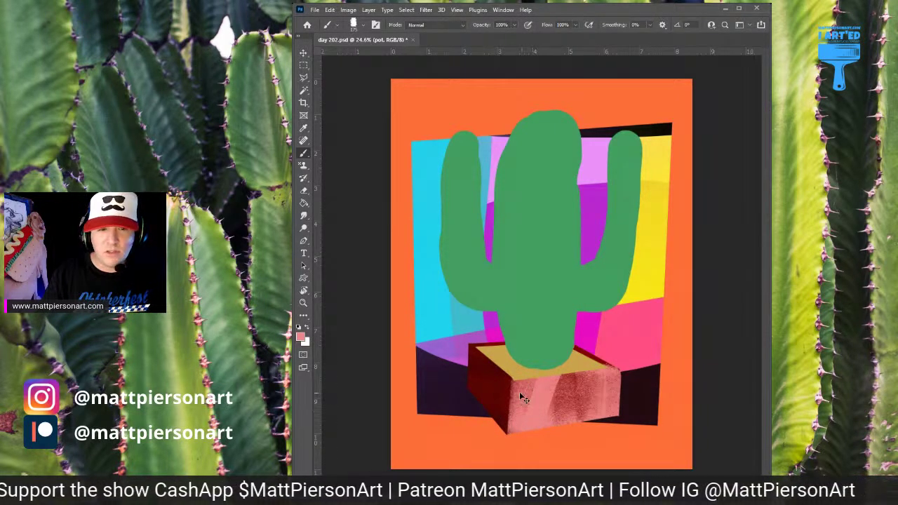
{"action": "scroll", "coordinate": [523, 398], "scroll_direction": "up", "scroll_amount": 3}
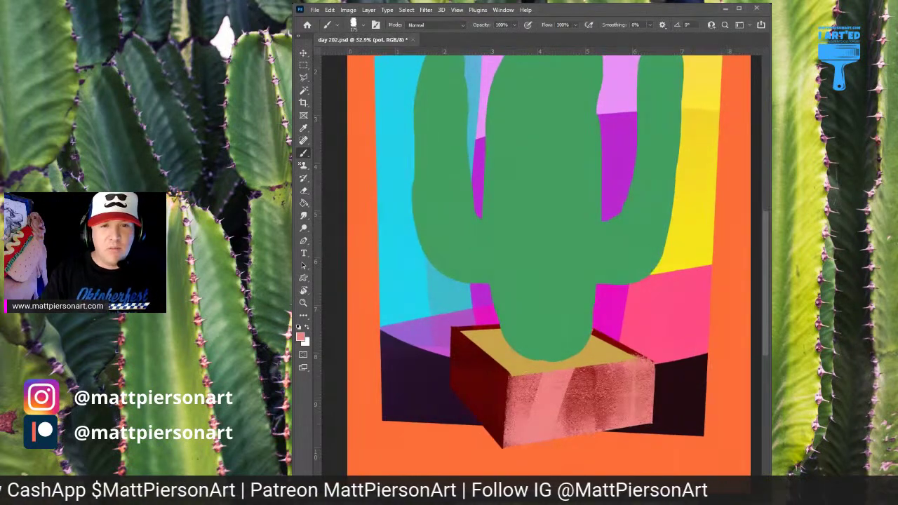
{"action": "left_click", "coordinate": [492, 406], "text": "alt"}
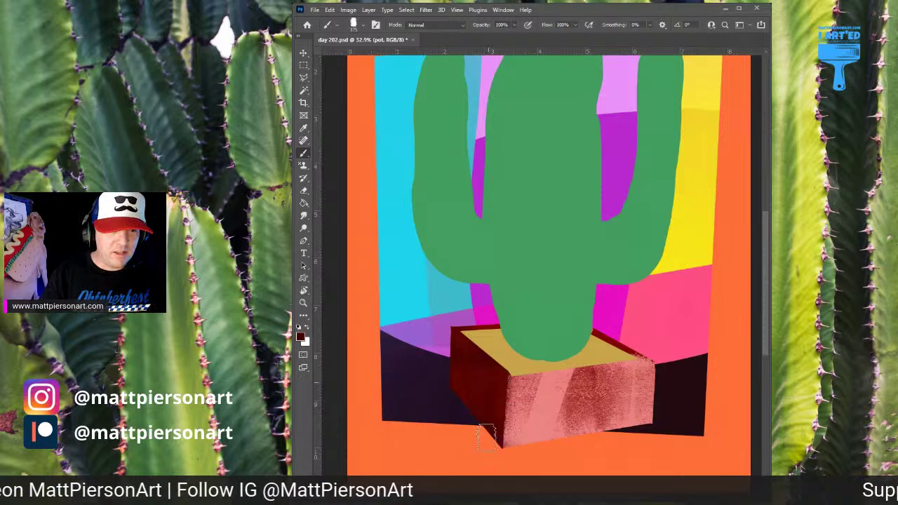
{"action": "mouse_move", "coordinate": [494, 434]}
{"action": "left_mouse_down"}
{"action": "mouse_move", "coordinate": [487, 405]}
{"action": "mouse_move", "coordinate": [486, 417]}
{"action": "left_mouse_up"}
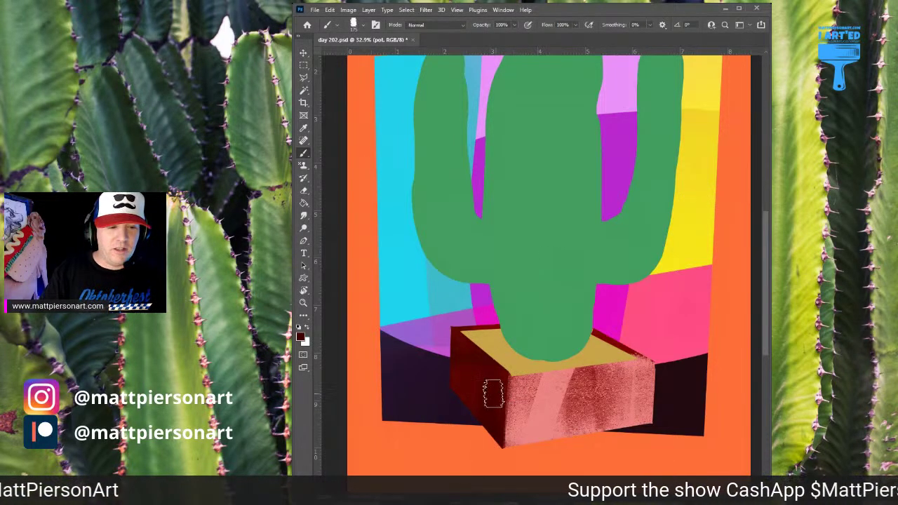
{"action": "left_click_drag", "start_coordinate": [492, 381], "coordinate": [496, 431]}
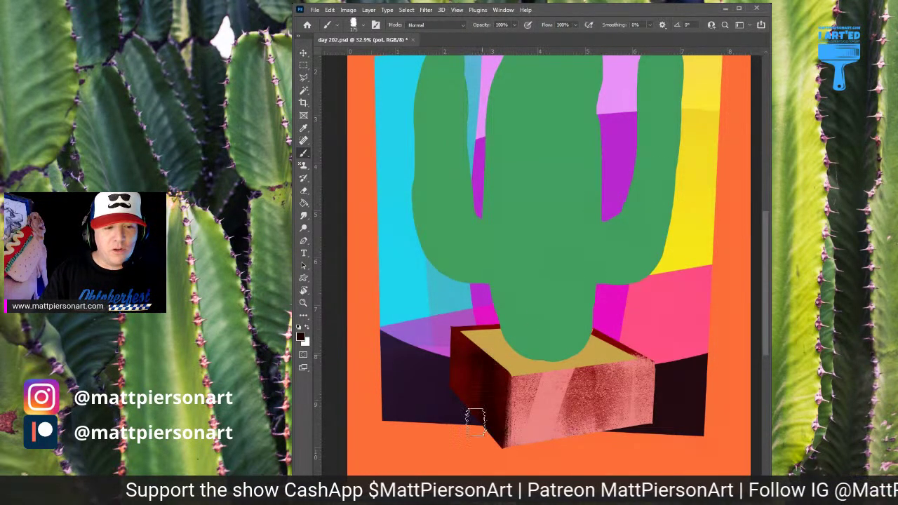
Step: Blend textured mid-red strokes, sampled from the planter, over the upper and outer part of its left face
{"action": "left_click", "coordinate": [476, 372], "text": "alt"}
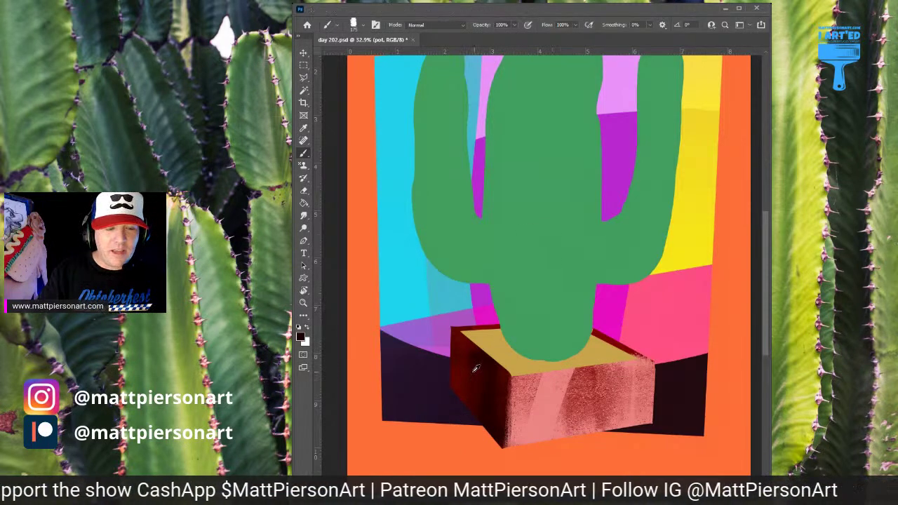
{"action": "mouse_move", "coordinate": [468, 363]}
{"action": "left_mouse_down"}
{"action": "mouse_move", "coordinate": [468, 428]}
{"action": "mouse_move", "coordinate": [474, 365]}
{"action": "mouse_move", "coordinate": [488, 423]}
{"action": "left_mouse_up"}
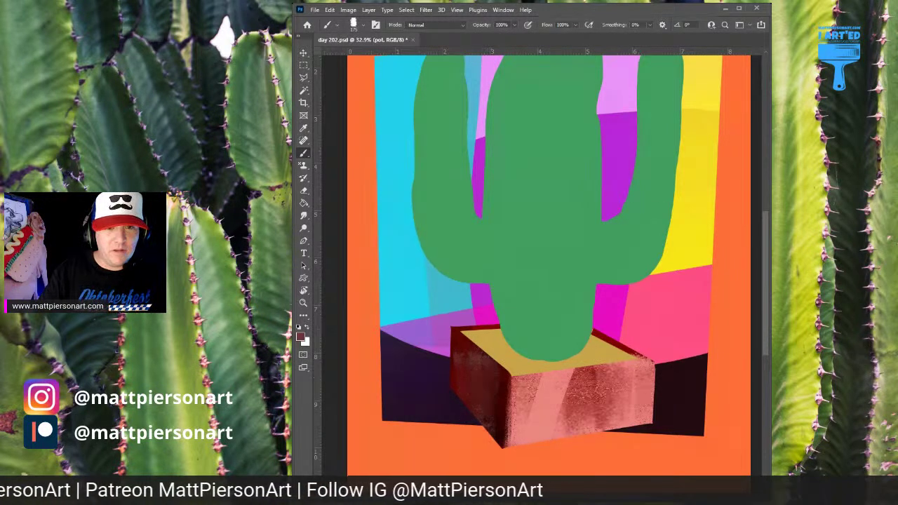
{"action": "mouse_move", "coordinate": [474, 370]}
{"action": "left_mouse_down"}
{"action": "mouse_move", "coordinate": [480, 411]}
{"action": "mouse_move", "coordinate": [485, 353]}
{"action": "mouse_move", "coordinate": [482, 404]}
{"action": "left_mouse_up"}
{"action": "mouse_move", "coordinate": [469, 361]}
{"action": "left_mouse_down"}
{"action": "mouse_move", "coordinate": [463, 412]}
{"action": "mouse_move", "coordinate": [491, 440]}
{"action": "mouse_move", "coordinate": [466, 352]}
{"action": "mouse_move", "coordinate": [485, 418]}
{"action": "left_mouse_up"}
{"action": "left_click", "coordinate": [501, 408], "text": "alt"}
{"action": "left_click", "coordinate": [473, 364], "text": "alt"}
{"action": "left_click", "coordinate": [479, 376], "text": "alt"}
{"action": "left_click_drag", "start_coordinate": [474, 371], "coordinate": [464, 403]}
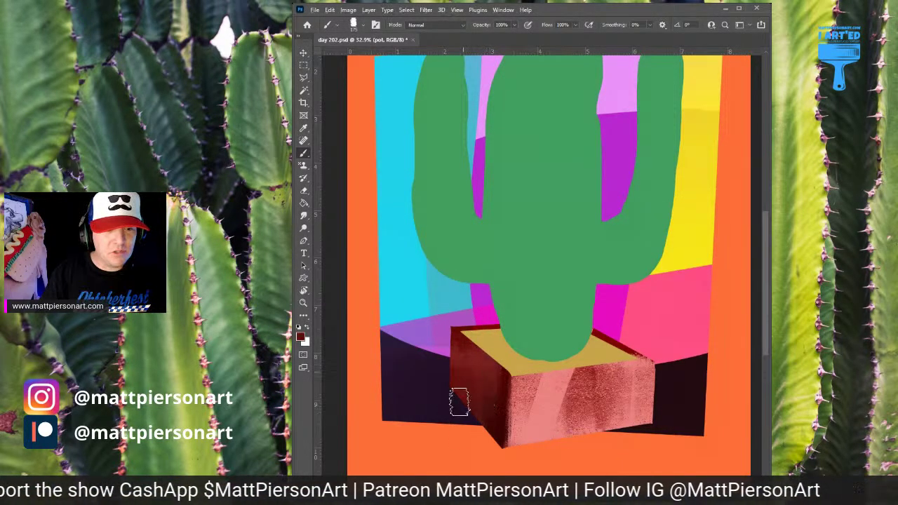
Step: Rework the planter's front face with diagonal, textured coral and darker red strokes using sampled colours and a larger brush
{"action": "left_click", "coordinate": [525, 401], "text": "alt"}
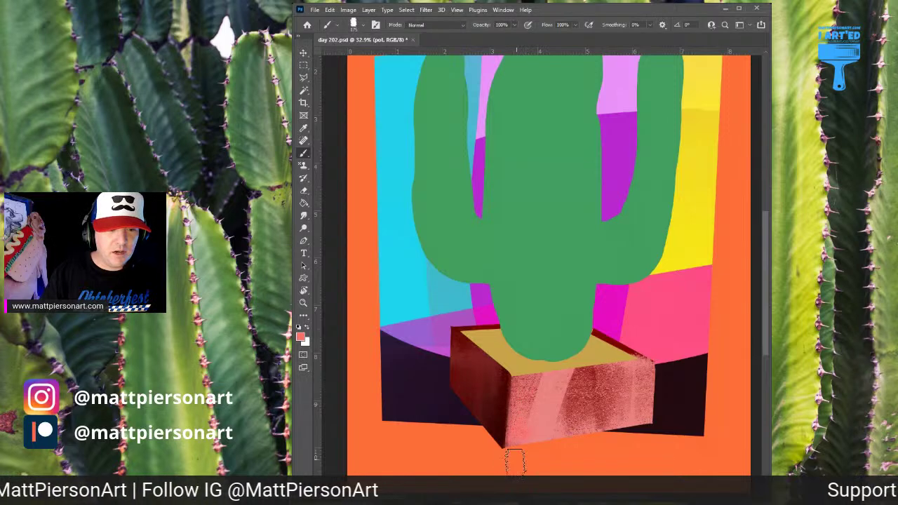
{"action": "left_click", "coordinate": [580, 397], "text": "alt"}
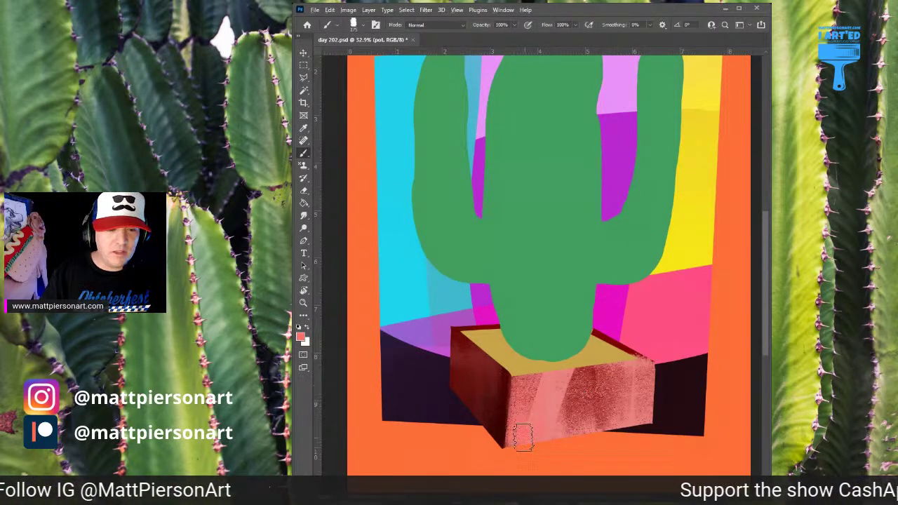
{"action": "left_click", "coordinate": [562, 368], "text": "alt"}
{"action": "mouse_move", "coordinate": [528, 400]}
{"action": "left_mouse_down"}
{"action": "mouse_move", "coordinate": [512, 462]}
{"action": "mouse_move", "coordinate": [515, 403]}
{"action": "mouse_move", "coordinate": [526, 408]}
{"action": "mouse_move", "coordinate": [525, 458]}
{"action": "mouse_move", "coordinate": [537, 409]}
{"action": "mouse_move", "coordinate": [540, 436]}
{"action": "mouse_move", "coordinate": [549, 438]}
{"action": "mouse_move", "coordinate": [594, 421]}
{"action": "mouse_move", "coordinate": [543, 426]}
{"action": "mouse_move", "coordinate": [534, 451]}
{"action": "mouse_move", "coordinate": [563, 369]}
{"action": "mouse_move", "coordinate": [616, 361]}
{"action": "mouse_move", "coordinate": [577, 444]}
{"action": "mouse_move", "coordinate": [611, 421]}
{"action": "mouse_move", "coordinate": [642, 372]}
{"action": "left_mouse_up"}
{"action": "right_click", "coordinate": [555, 396], "text": "alt"}
{"action": "key", "text": "bracketright"}
{"action": "key", "text": "bracketright"}
{"action": "key", "text": "bracketright"}
{"action": "key", "text": "bracketright"}
{"action": "key", "text": "bracketright"}
{"action": "key", "text": "bracketright"}
{"action": "mouse_move", "coordinate": [643, 386]}
{"action": "left_mouse_down"}
{"action": "mouse_move", "coordinate": [636, 429]}
{"action": "mouse_move", "coordinate": [622, 419]}
{"action": "mouse_move", "coordinate": [623, 350]}
{"action": "left_mouse_up"}
{"action": "mouse_move", "coordinate": [571, 400]}
{"action": "left_mouse_down"}
{"action": "mouse_move", "coordinate": [556, 425]}
{"action": "mouse_move", "coordinate": [539, 379]}
{"action": "mouse_move", "coordinate": [544, 393]}
{"action": "mouse_move", "coordinate": [521, 421]}
{"action": "left_mouse_up"}
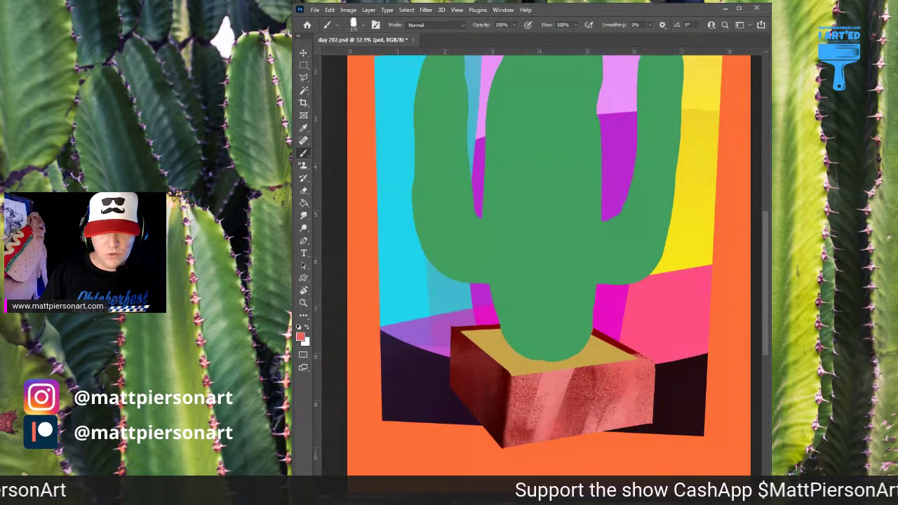
Step: On a new layer, paint dark red along the planter's right inner rim and clean up the rim's front-right corner with the eraser
{"action": "key", "text": "ctrl+shift+alt+n"}
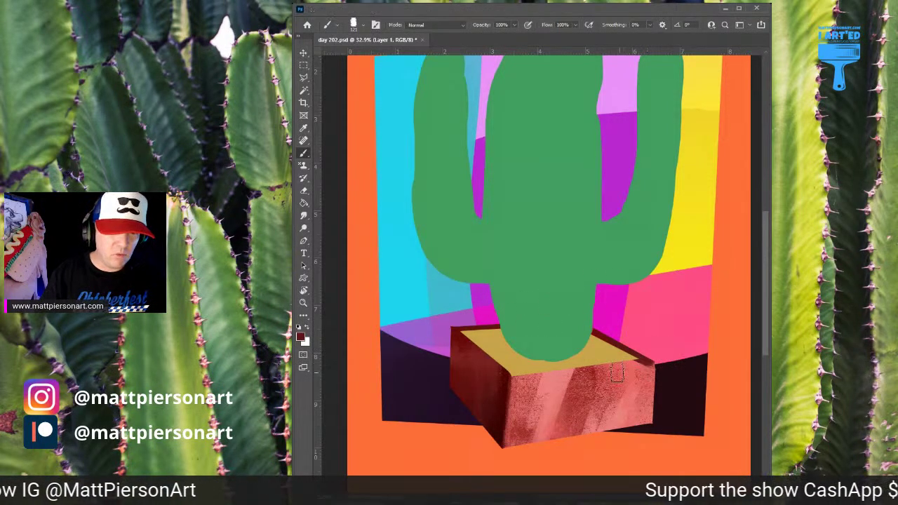
{"action": "key", "text": "w"}
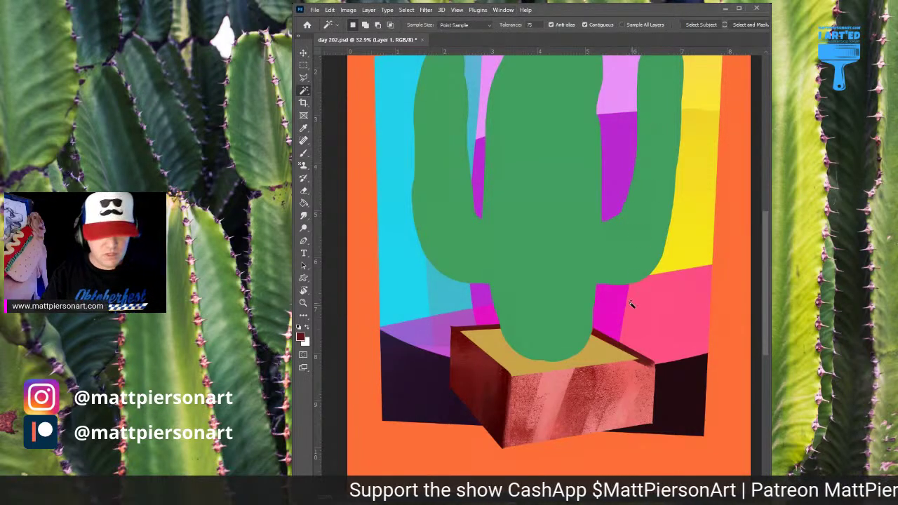
{"action": "key", "text": "b"}
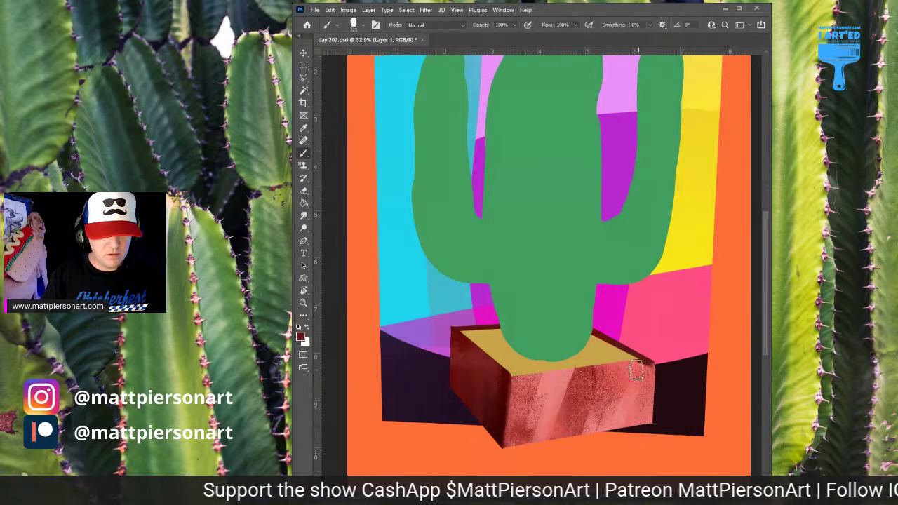
{"action": "key", "text": "e"}
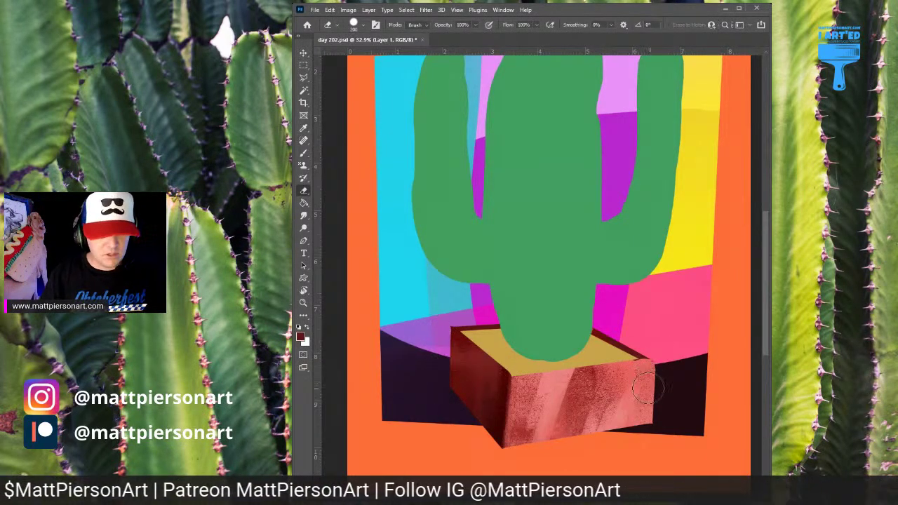
Step: On another new layer, paint a thin light pink highlight along the planter's rim edges and front vertical corner, erasing any excess
{"action": "key", "text": "b"}
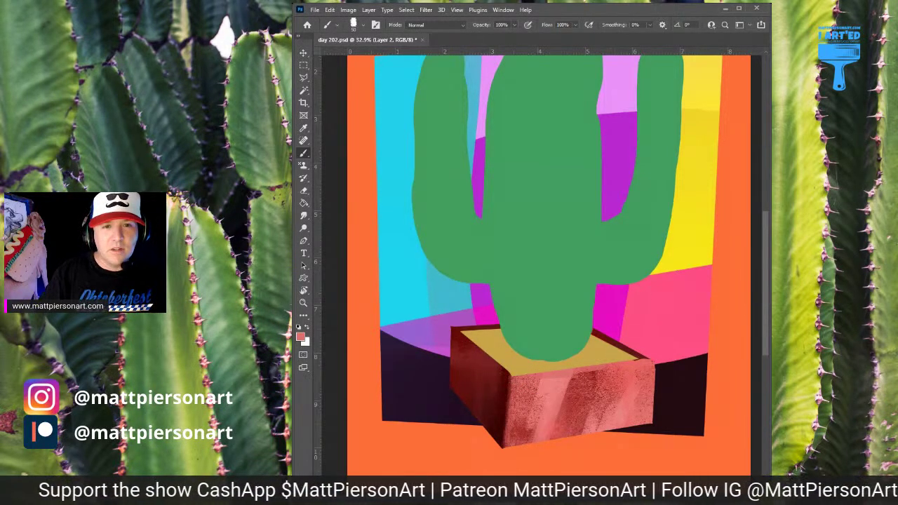
{"action": "mouse_move", "coordinate": [536, 372]}
{"action": "left_mouse_down"}
{"action": "mouse_move", "coordinate": [573, 372]}
{"action": "mouse_move", "coordinate": [532, 379]}
{"action": "mouse_move", "coordinate": [644, 363]}
{"action": "mouse_move", "coordinate": [623, 362]}
{"action": "left_mouse_up"}
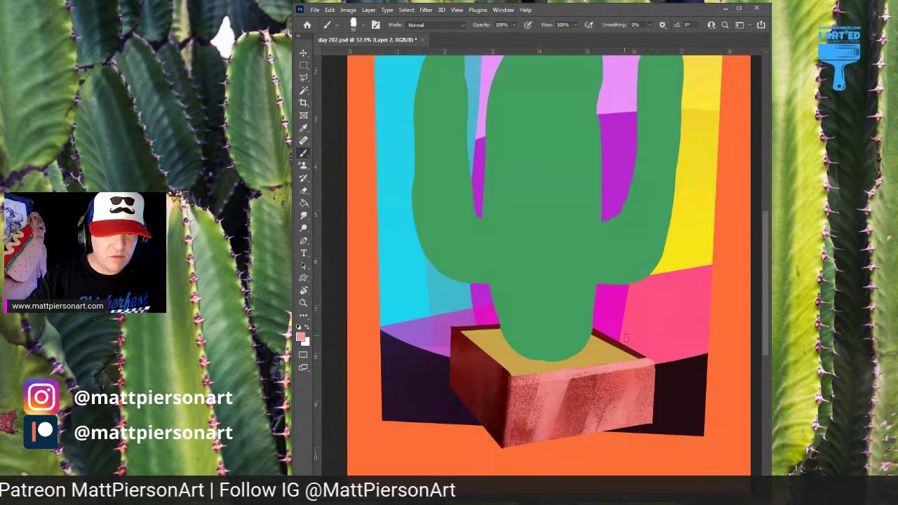
{"action": "left_click_drag", "start_coordinate": [587, 321], "coordinate": [658, 360]}
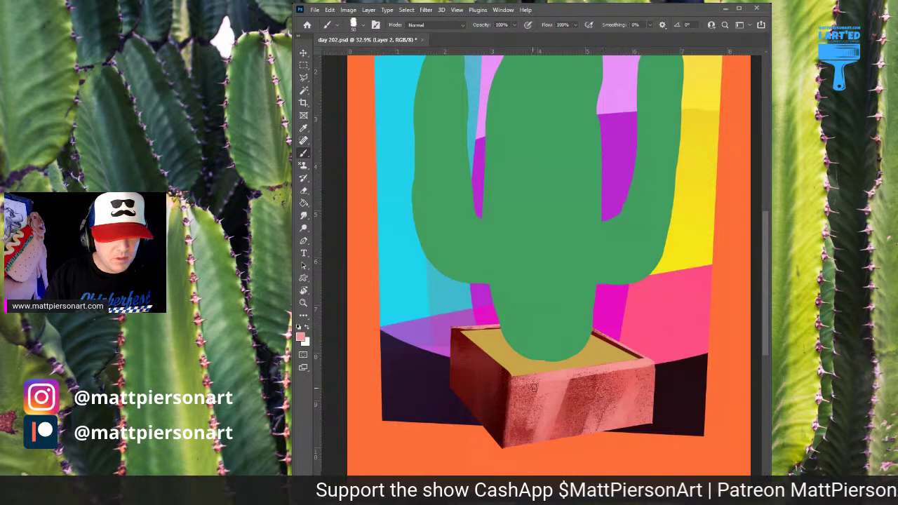
{"action": "mouse_move", "coordinate": [453, 329]}
{"action": "left_mouse_down"}
{"action": "mouse_move", "coordinate": [478, 351]}
{"action": "mouse_move", "coordinate": [458, 335]}
{"action": "mouse_move", "coordinate": [504, 373]}
{"action": "mouse_move", "coordinate": [468, 346]}
{"action": "mouse_move", "coordinate": [496, 366]}
{"action": "mouse_move", "coordinate": [434, 339]}
{"action": "mouse_move", "coordinate": [499, 414]}
{"action": "mouse_move", "coordinate": [465, 367]}
{"action": "mouse_move", "coordinate": [507, 411]}
{"action": "mouse_move", "coordinate": [537, 419]}
{"action": "left_mouse_up"}
{"action": "key", "text": "e"}
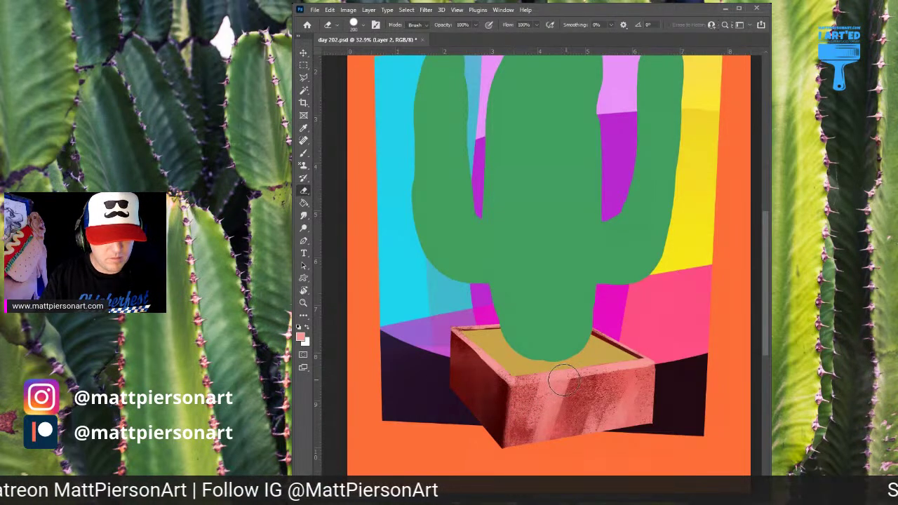
Step: Blend sampled reds and pinks into the planter's front face and upper left face to soften the textured patches
{"action": "key", "text": "b"}
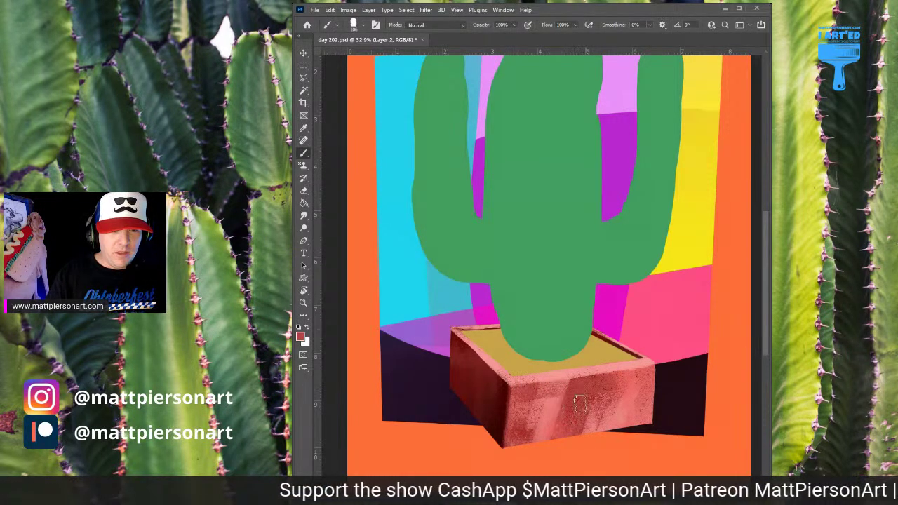
{"action": "left_click", "coordinate": [558, 393], "text": "alt"}
{"action": "mouse_move", "coordinate": [557, 391]}
{"action": "left_mouse_down"}
{"action": "mouse_move", "coordinate": [549, 388]}
{"action": "mouse_move", "coordinate": [525, 416]}
{"action": "left_mouse_up"}
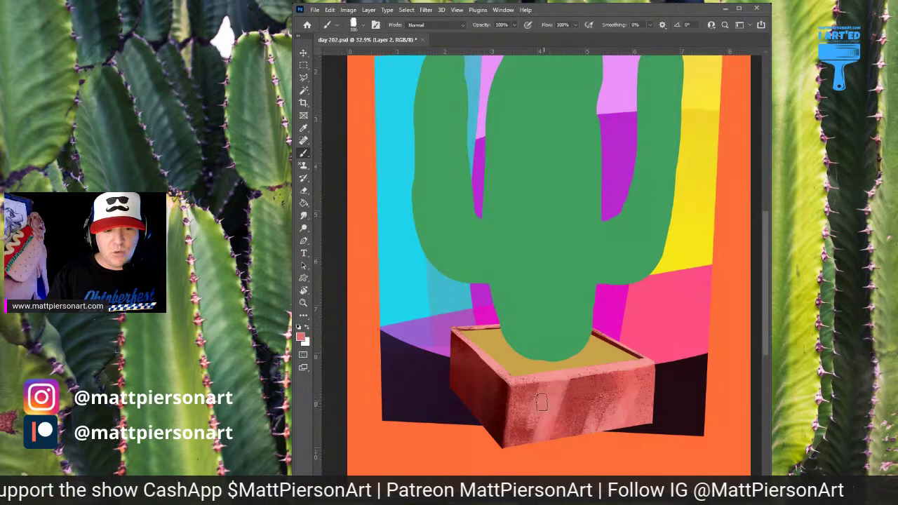
{"action": "left_click", "coordinate": [577, 388], "text": "alt"}
{"action": "left_click_drag", "start_coordinate": [545, 398], "coordinate": [530, 411]}
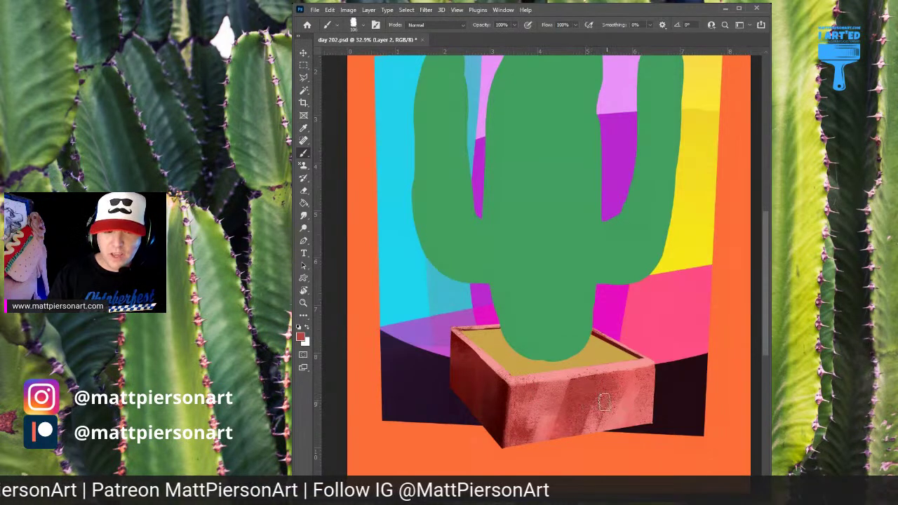
{"action": "left_click", "coordinate": [583, 385], "text": "alt"}
{"action": "left_click_drag", "start_coordinate": [576, 403], "coordinate": [578, 413]}
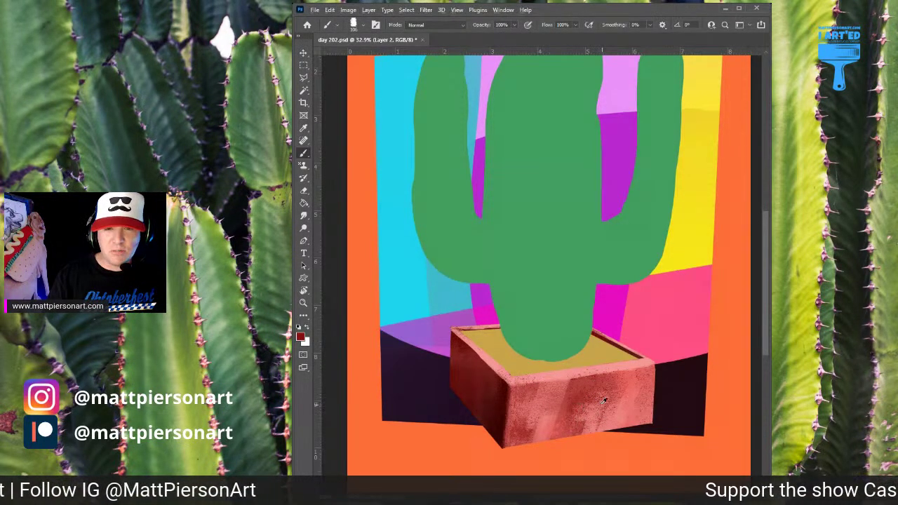
{"action": "mouse_move", "coordinate": [606, 382]}
{"action": "left_mouse_down"}
{"action": "mouse_move", "coordinate": [599, 398]}
{"action": "mouse_move", "coordinate": [634, 379]}
{"action": "mouse_move", "coordinate": [627, 382]}
{"action": "left_mouse_up"}
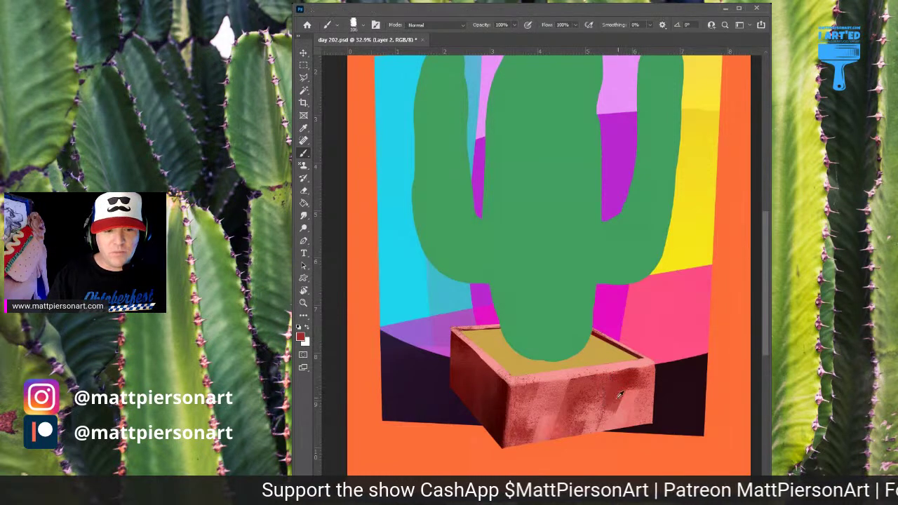
{"action": "left_click", "coordinate": [613, 404], "text": "alt"}
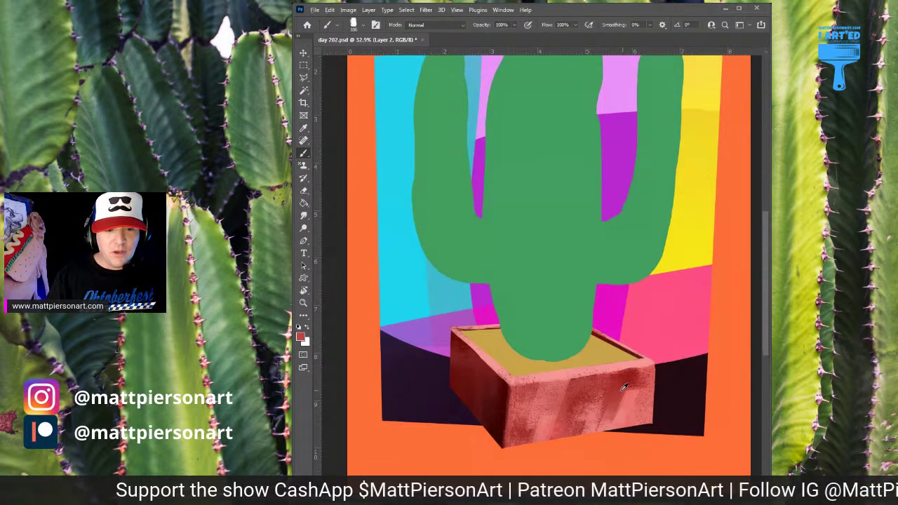
{"action": "mouse_move", "coordinate": [626, 399]}
{"action": "left_mouse_down"}
{"action": "mouse_move", "coordinate": [640, 382]}
{"action": "mouse_move", "coordinate": [643, 404]}
{"action": "mouse_move", "coordinate": [614, 419]}
{"action": "left_mouse_up"}
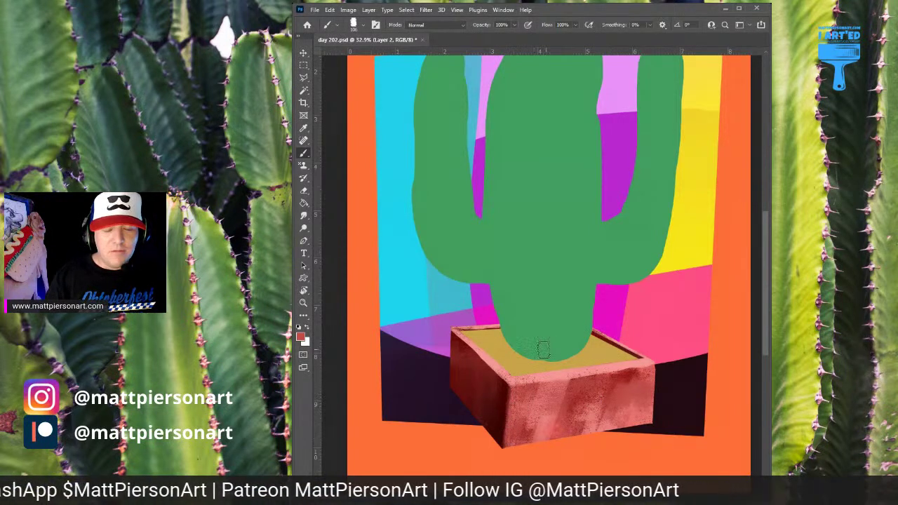
{"action": "left_click", "coordinate": [467, 360], "text": "alt"}
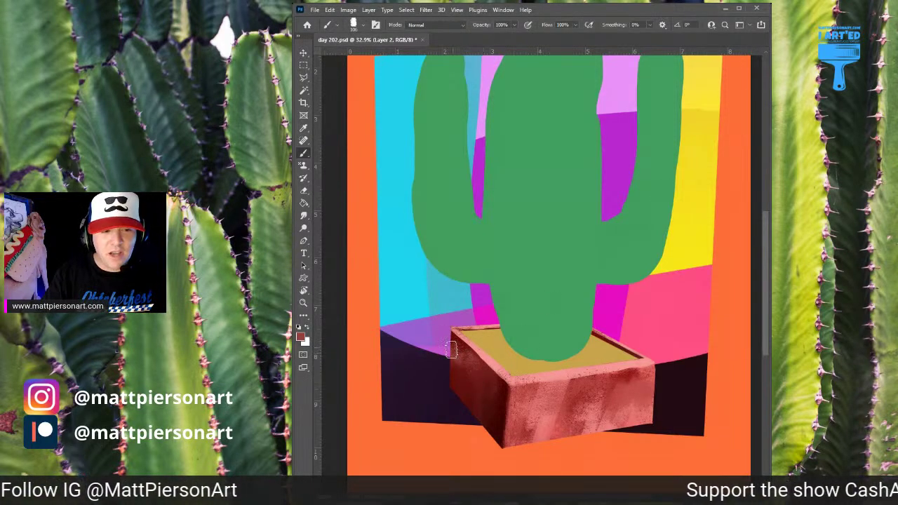
Step: On a new layer, paint thin cyan edge light along the front face's lower and right edges, and darker teal along the left face's outer edges
{"action": "key", "text": "ctrl+shift+alt+n"}
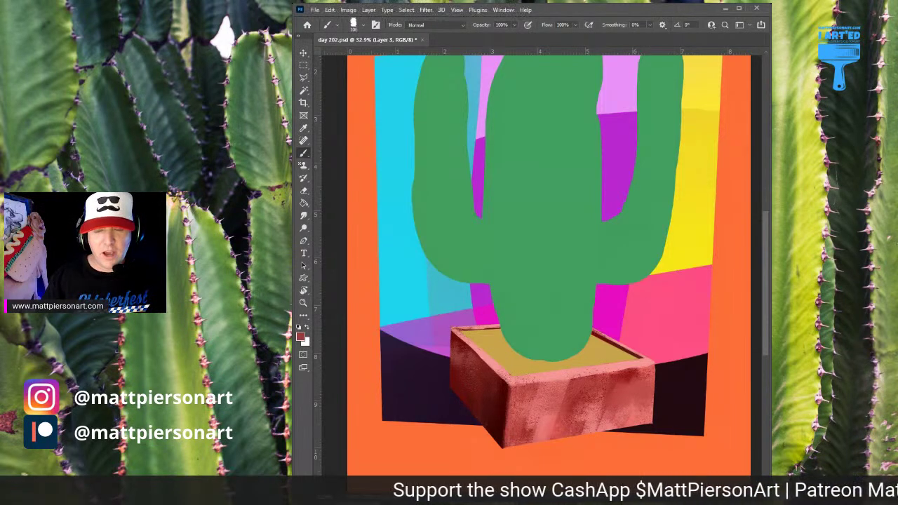
{"action": "left_click_drag", "start_coordinate": [650, 367], "coordinate": [640, 372]}
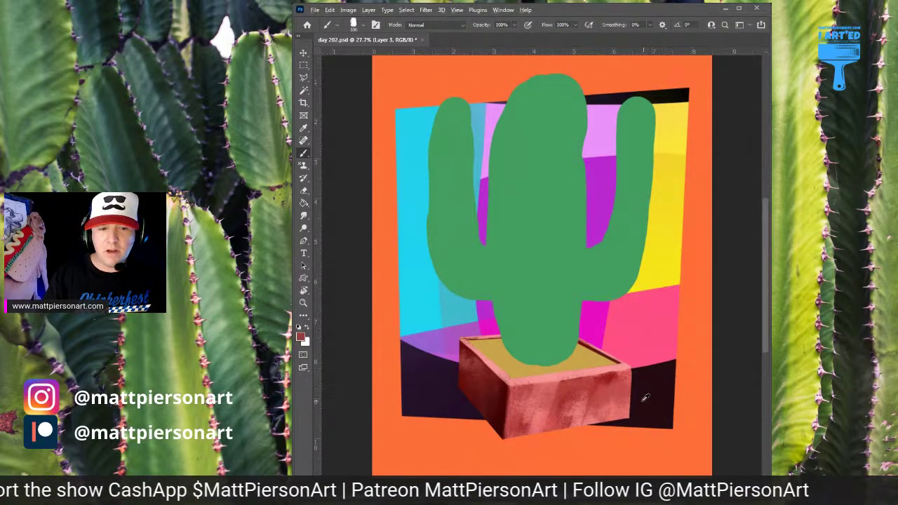
{"action": "left_click", "coordinate": [422, 210], "text": "alt"}
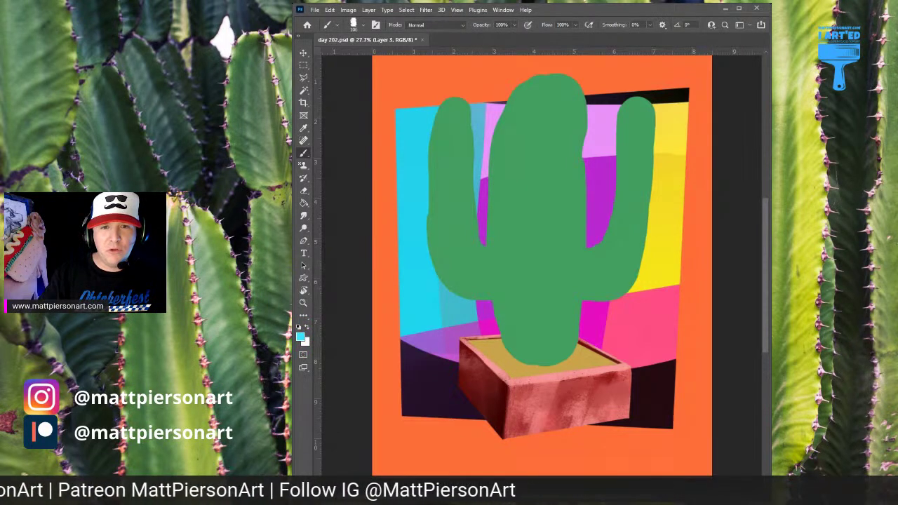
{"action": "left_click_drag", "start_coordinate": [503, 445], "coordinate": [572, 425]}
{"action": "mouse_move", "coordinate": [506, 447]}
{"action": "left_mouse_down"}
{"action": "mouse_move", "coordinate": [638, 419]}
{"action": "mouse_move", "coordinate": [633, 379]}
{"action": "mouse_move", "coordinate": [631, 427]}
{"action": "mouse_move", "coordinate": [625, 379]}
{"action": "left_mouse_up"}
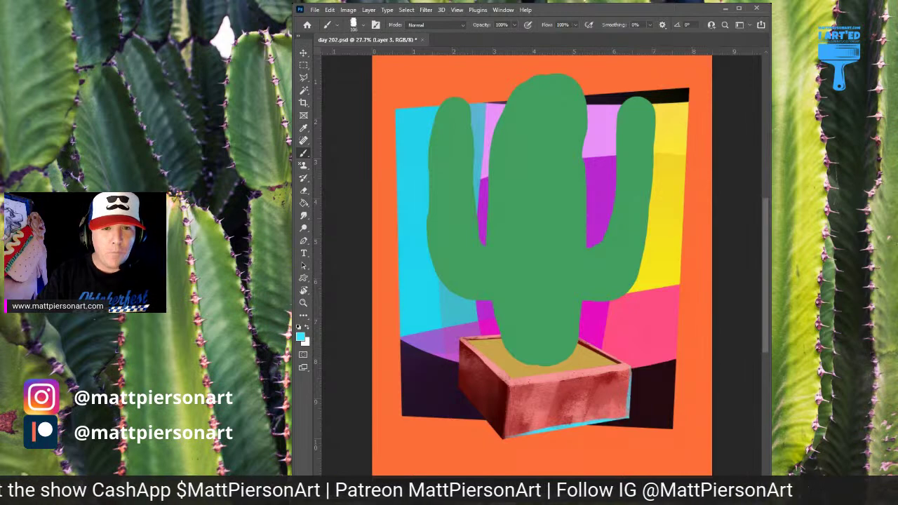
{"action": "left_click", "coordinate": [452, 381], "text": "alt"}
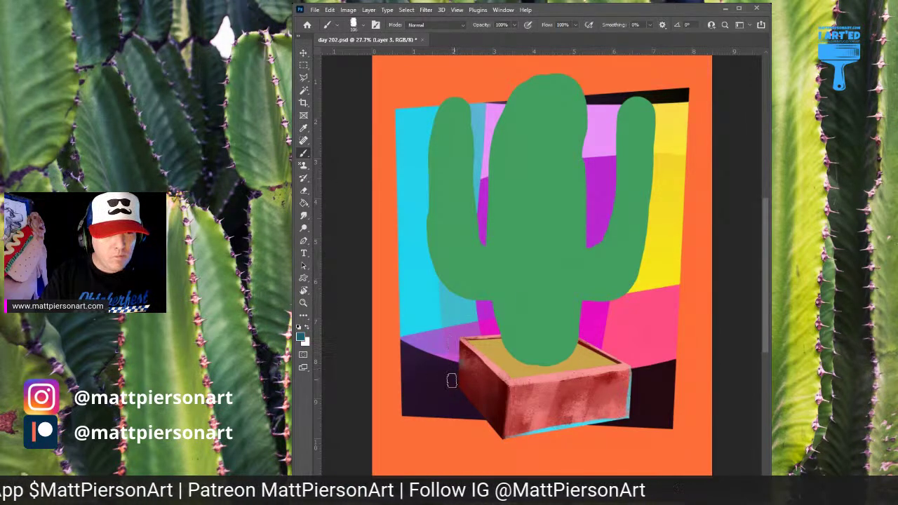
{"action": "left_click_drag", "start_coordinate": [452, 373], "coordinate": [491, 435]}
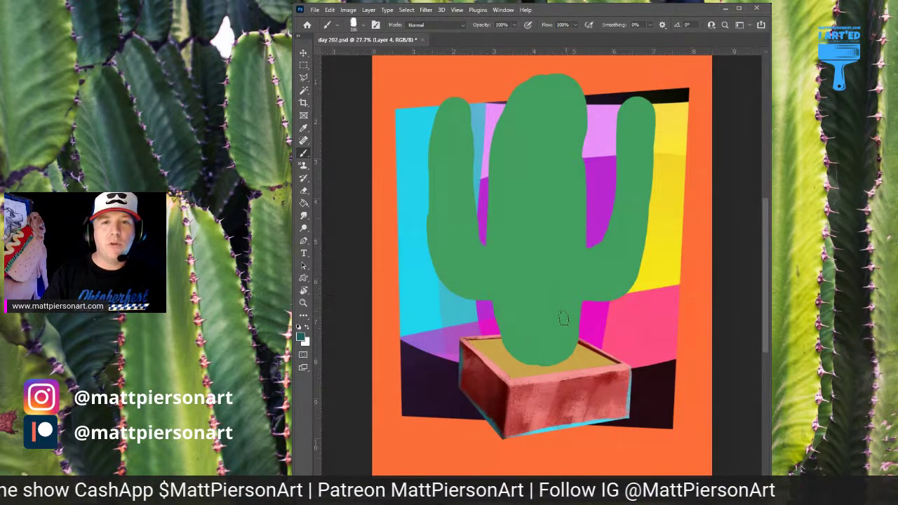
{"action": "left_click_drag", "start_coordinate": [527, 329], "coordinate": [553, 320]}
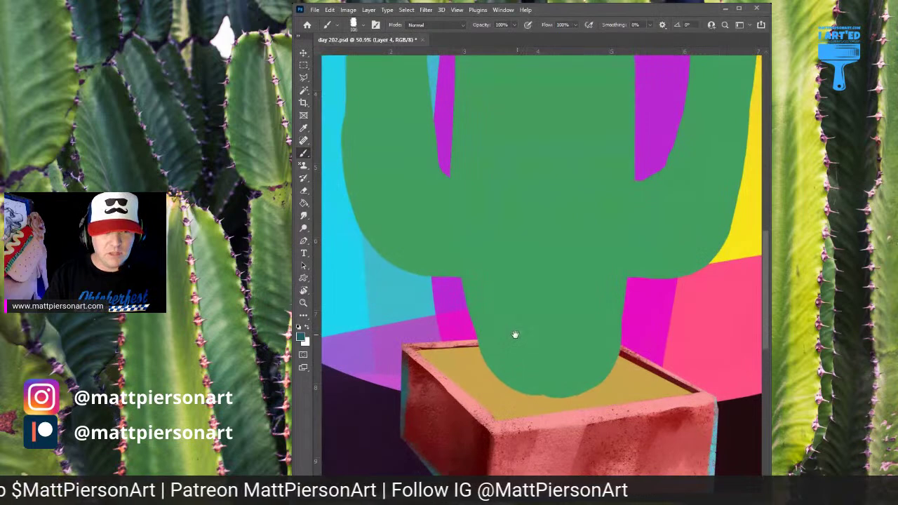
Step: Sample reds and pinks from the planter and touch up the colour along its left rim edge
{"action": "left_click", "coordinate": [449, 378], "text": "alt"}
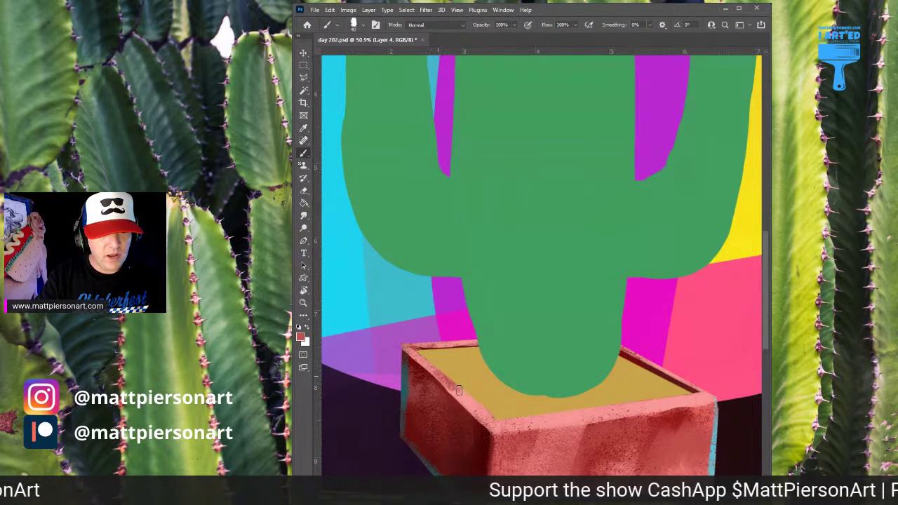
{"action": "mouse_move", "coordinate": [396, 342]}
{"action": "left_mouse_down"}
{"action": "mouse_move", "coordinate": [457, 341]}
{"action": "mouse_move", "coordinate": [450, 337]}
{"action": "left_mouse_up"}
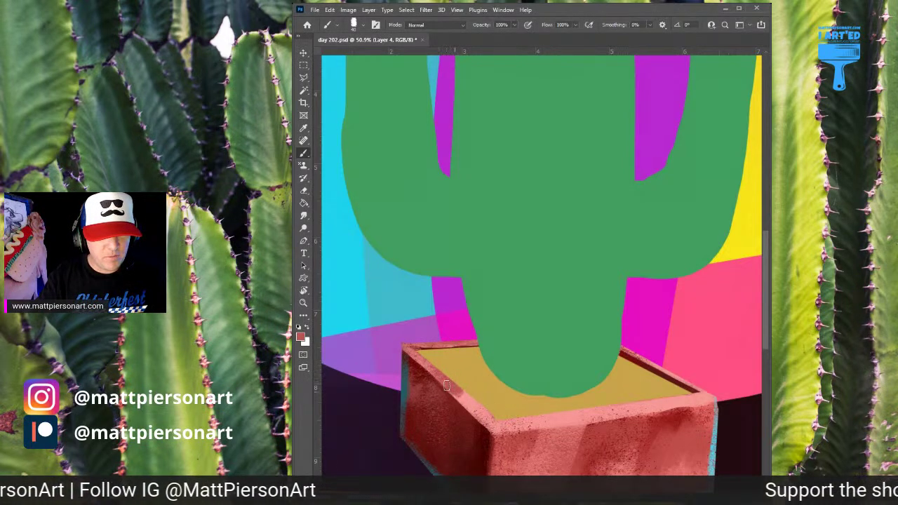
{"action": "left_click", "coordinate": [465, 396], "text": "alt"}
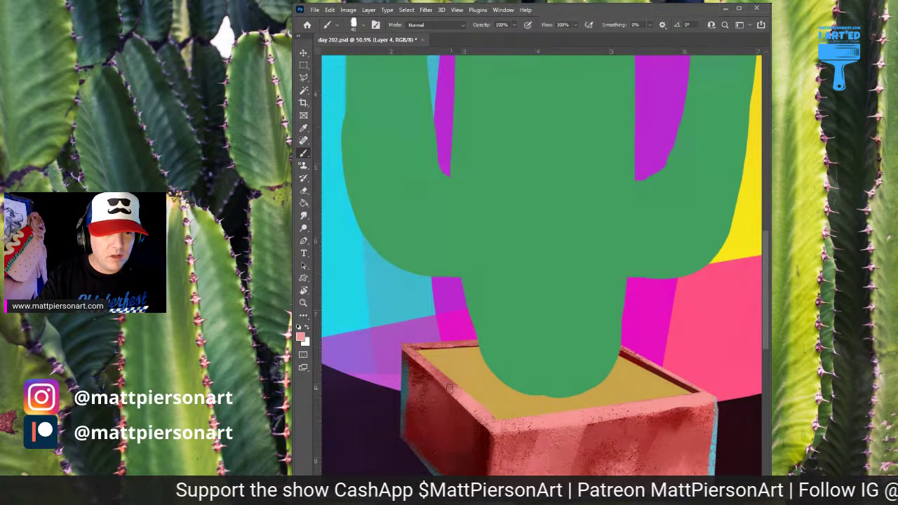
{"action": "left_click_drag", "start_coordinate": [461, 379], "coordinate": [514, 400]}
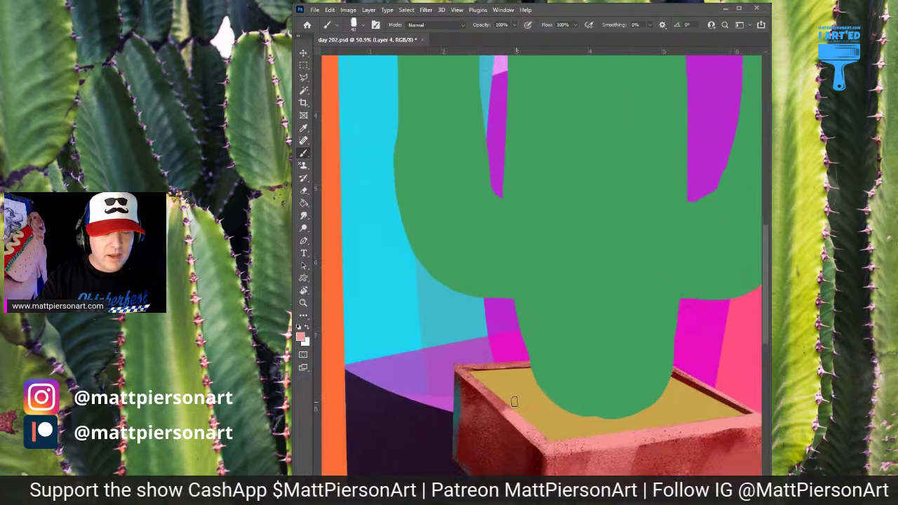
{"action": "left_click", "coordinate": [497, 395], "text": "alt"}
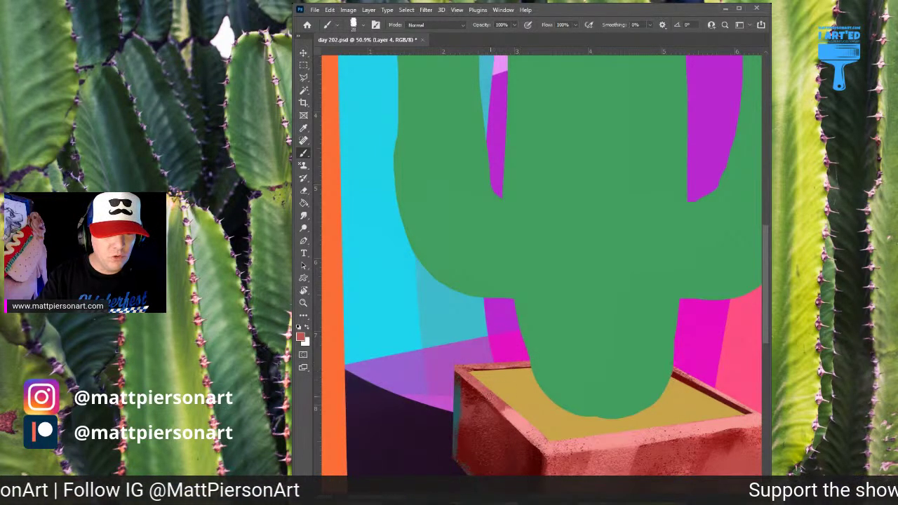
{"action": "left_click", "coordinate": [475, 388], "text": "alt"}
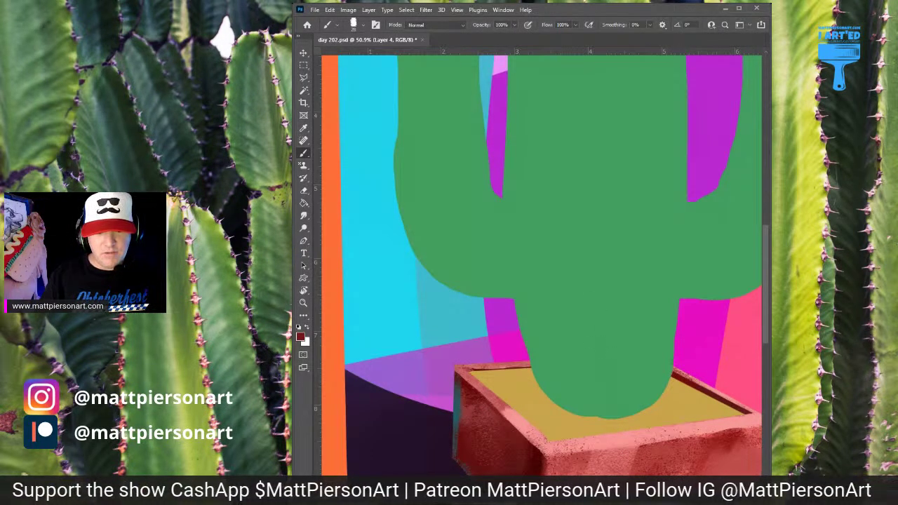
Step: On the sand layer, paint a pale yellow highlight over the sand on the right side of the cactus base
{"action": "key", "text": "alt+["}
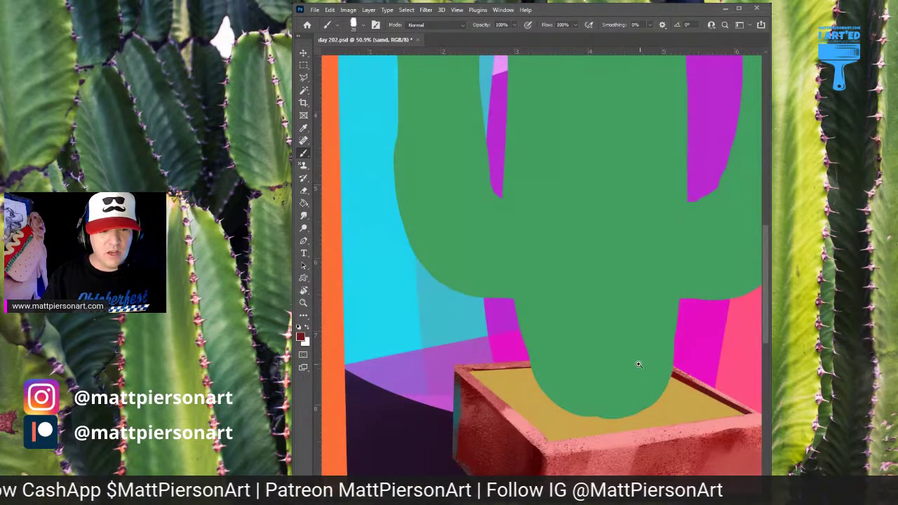
{"action": "scroll", "coordinate": [640, 365], "scroll_direction": "down", "scroll_amount": 2}
{"action": "left_click_drag", "start_coordinate": [671, 371], "coordinate": [627, 379]}
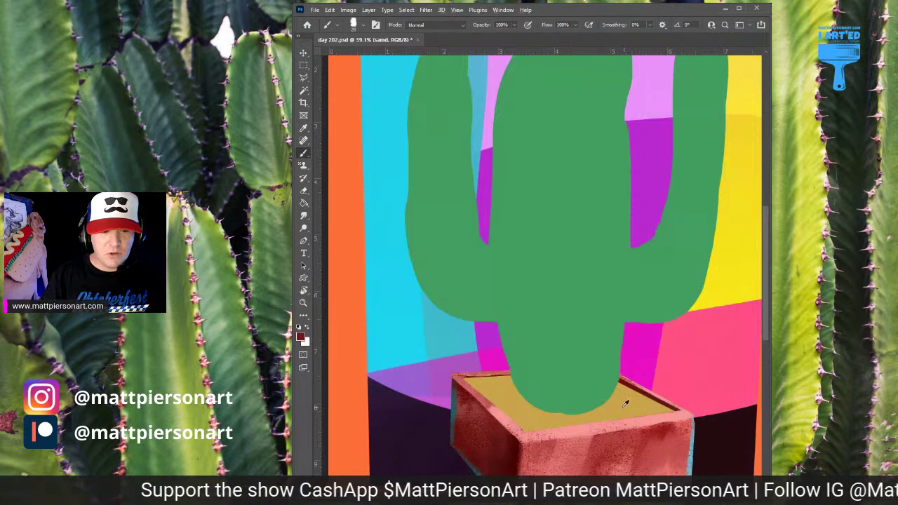
{"action": "left_click_drag", "start_coordinate": [661, 361], "coordinate": [623, 371]}
{"action": "scroll", "coordinate": [634, 373], "scroll_direction": "down", "scroll_amount": 1}
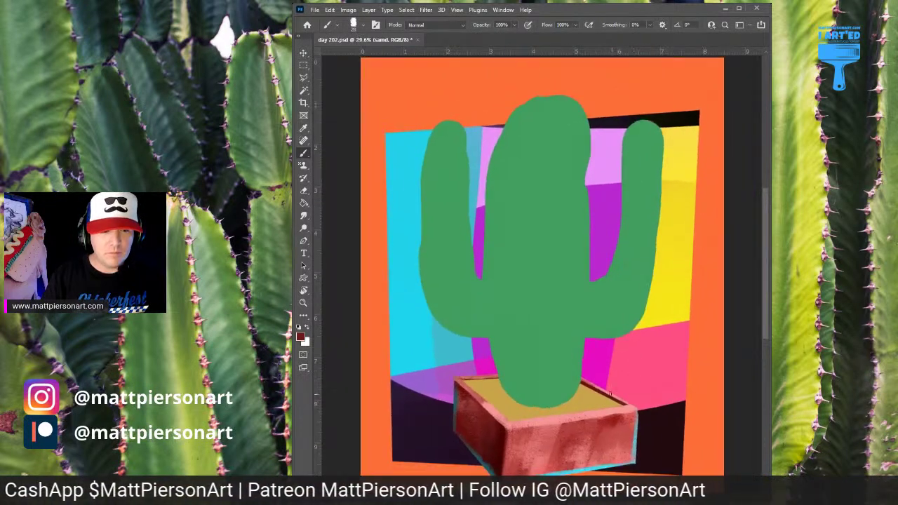
{"action": "left_click", "coordinate": [597, 394], "text": "alt"}
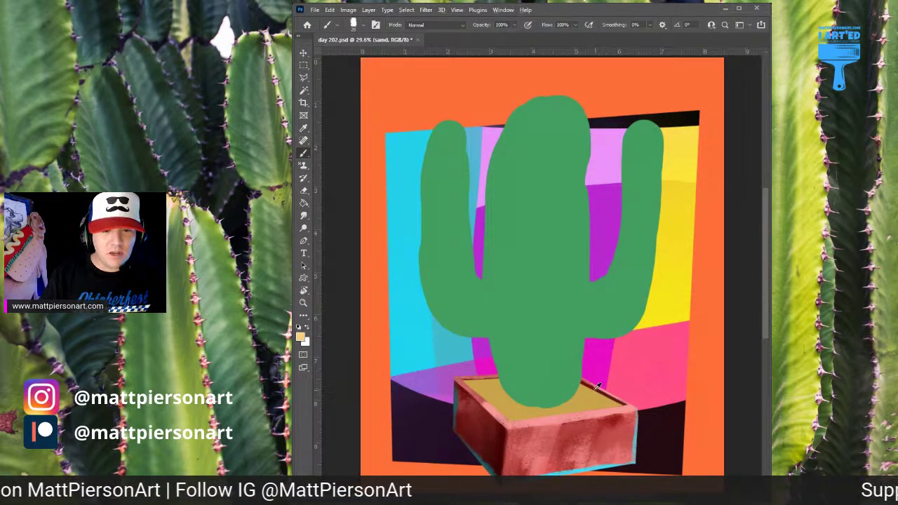
{"action": "mouse_move", "coordinate": [579, 407]}
{"action": "left_mouse_down"}
{"action": "mouse_move", "coordinate": [549, 414]}
{"action": "mouse_move", "coordinate": [627, 384]}
{"action": "mouse_move", "coordinate": [570, 413]}
{"action": "mouse_move", "coordinate": [625, 402]}
{"action": "left_mouse_up"}
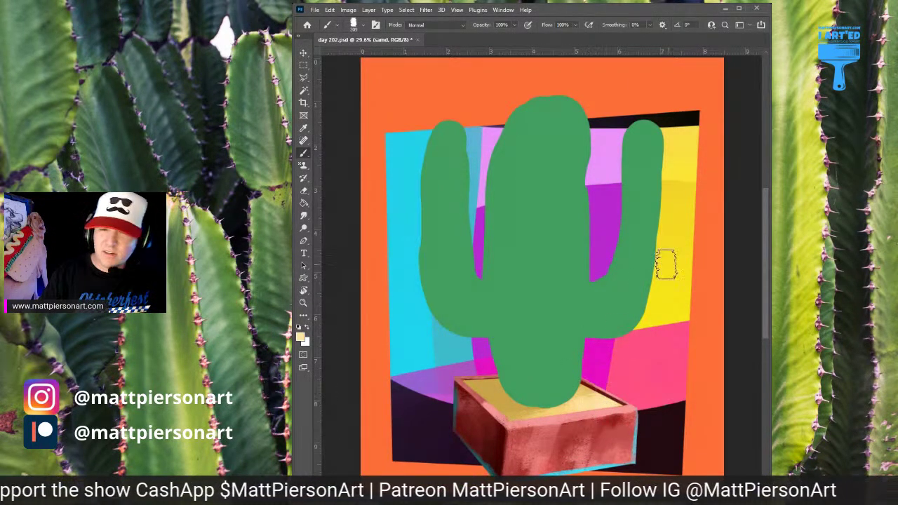
Step: Shade the sand's left side and around the cactus base with textured ochre, dark brown and dark purple
{"action": "left_click", "coordinate": [680, 211], "text": "alt"}
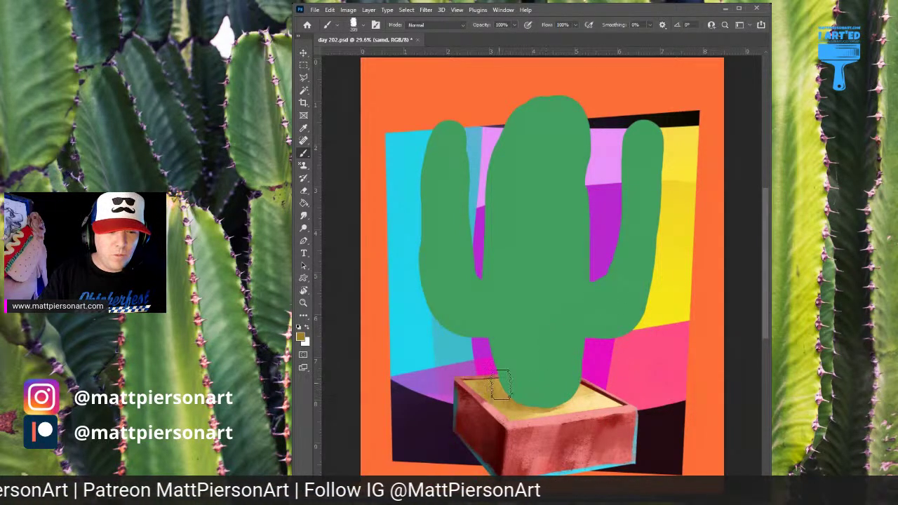
{"action": "mouse_move", "coordinate": [487, 385]}
{"action": "left_mouse_down"}
{"action": "mouse_move", "coordinate": [518, 376]}
{"action": "mouse_move", "coordinate": [495, 390]}
{"action": "left_mouse_up"}
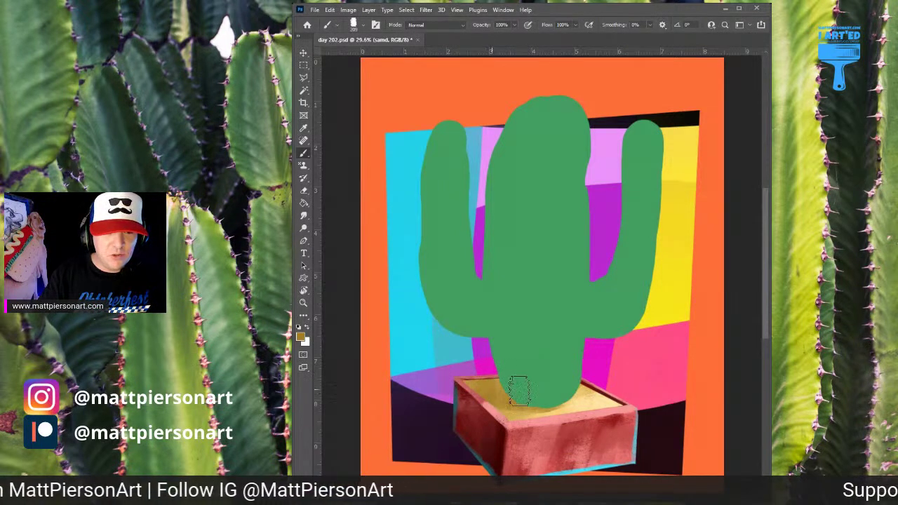
{"action": "mouse_move", "coordinate": [484, 390]}
{"action": "left_mouse_down"}
{"action": "mouse_move", "coordinate": [528, 394]}
{"action": "mouse_move", "coordinate": [496, 380]}
{"action": "mouse_move", "coordinate": [459, 383]}
{"action": "mouse_move", "coordinate": [483, 379]}
{"action": "mouse_move", "coordinate": [492, 384]}
{"action": "mouse_move", "coordinate": [449, 404]}
{"action": "left_mouse_up"}
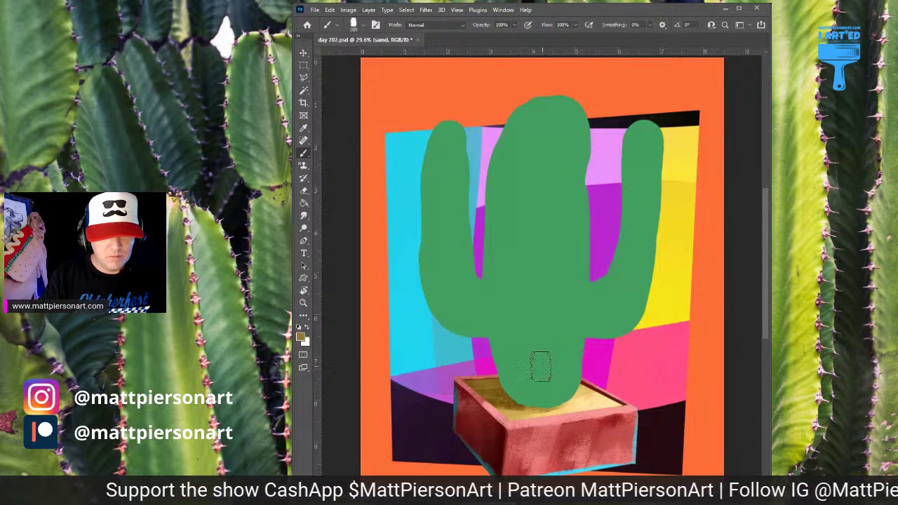
{"action": "left_click", "coordinate": [504, 393], "text": "alt"}
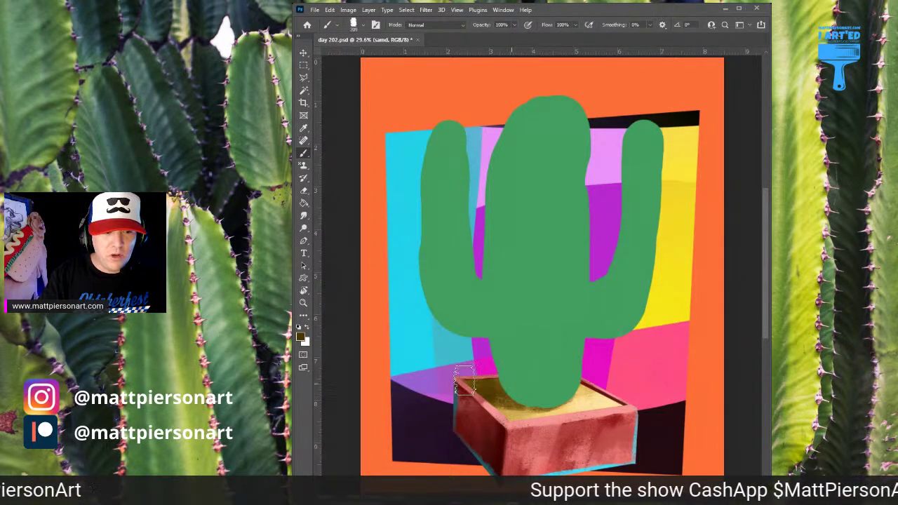
{"action": "left_click", "coordinate": [464, 370], "text": "alt"}
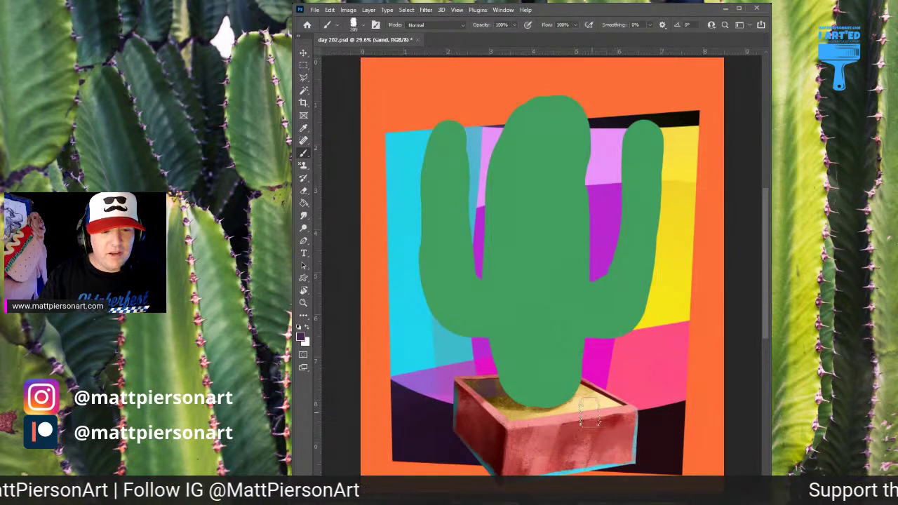
{"action": "scroll", "coordinate": [590, 377], "scroll_direction": "up", "scroll_amount": 1}
{"action": "scroll", "coordinate": [593, 378], "scroll_direction": "up", "scroll_amount": 3}
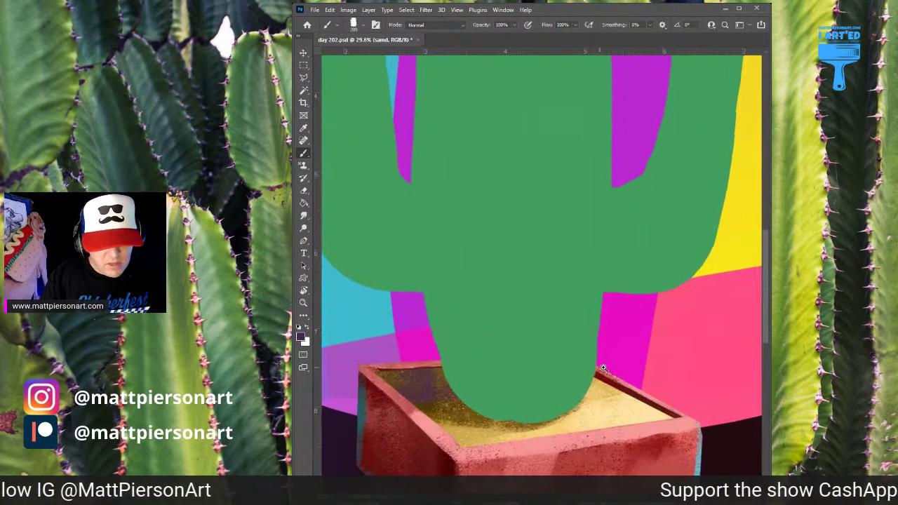
{"action": "scroll", "coordinate": [607, 366], "scroll_direction": "up", "scroll_amount": 1}
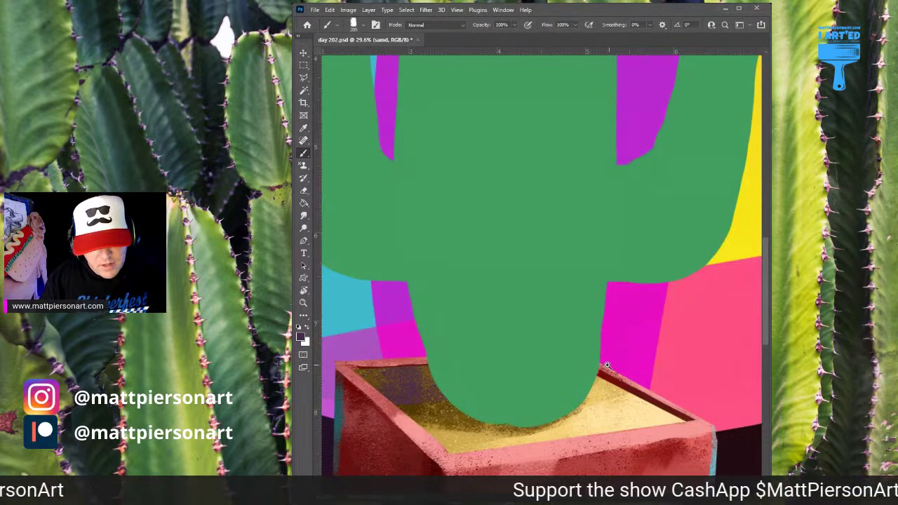
{"action": "scroll", "coordinate": [604, 368], "scroll_direction": "down", "scroll_amount": 5}
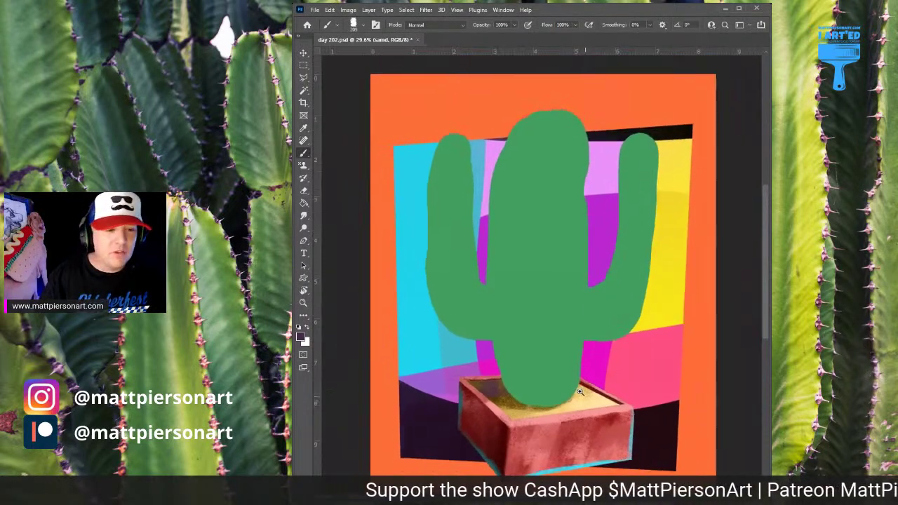
{"action": "scroll", "coordinate": [582, 391], "scroll_direction": "down", "scroll_amount": 1}
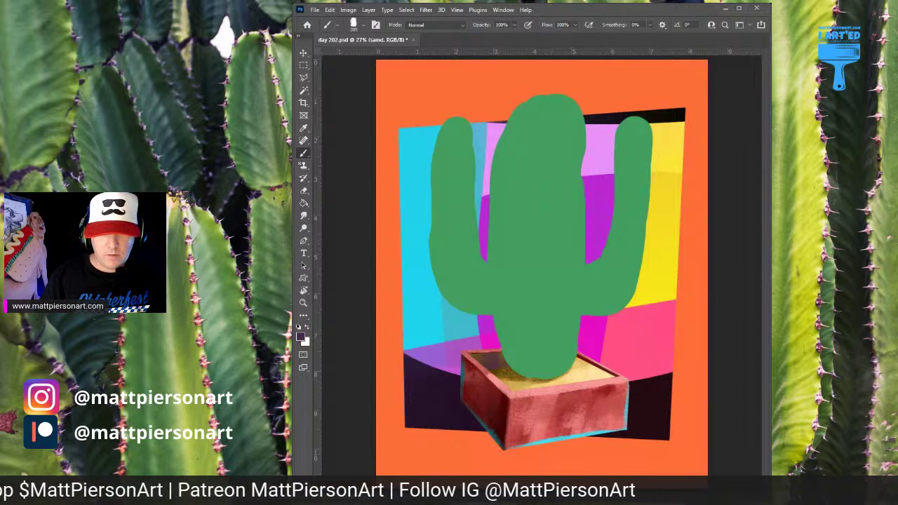
{"action": "key", "text": "ctrl+shift+alt+n"}
{"action": "key", "text": "ctrl+shift+e"}
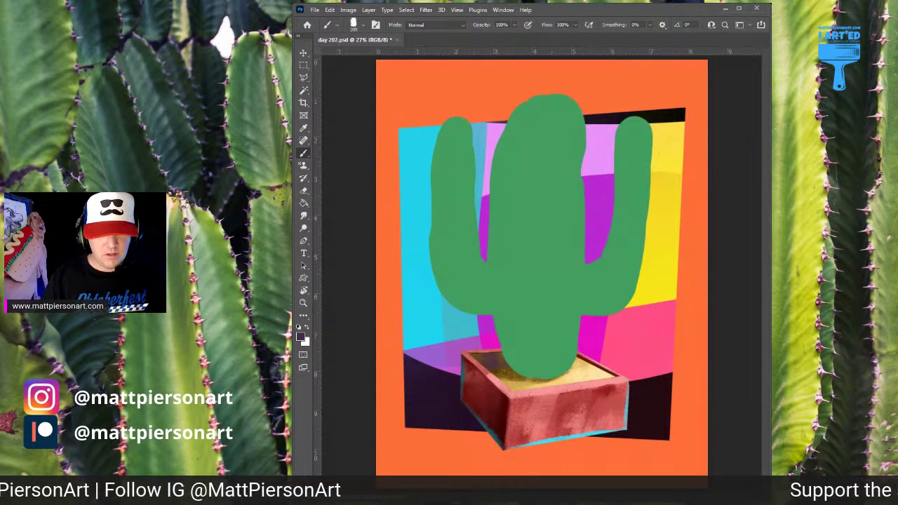
{"action": "key", "text": "ctrl+z"}
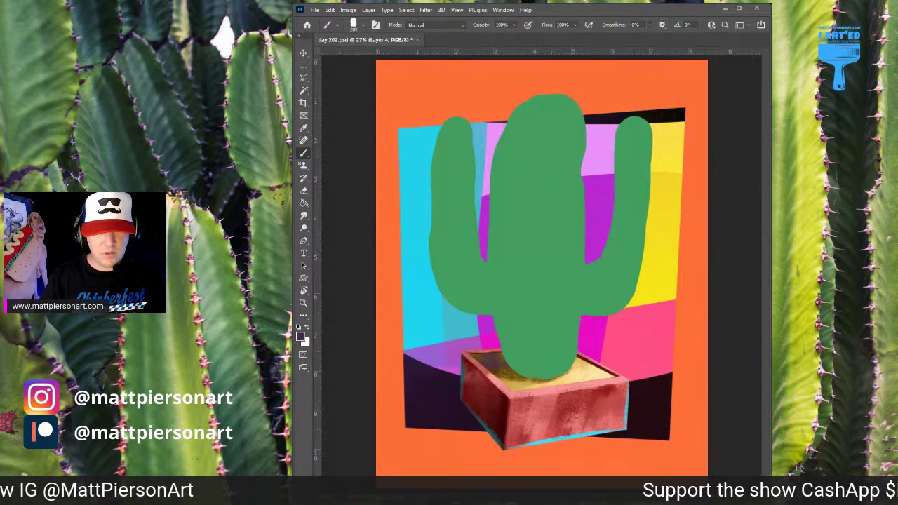
{"action": "key", "text": "Return"}
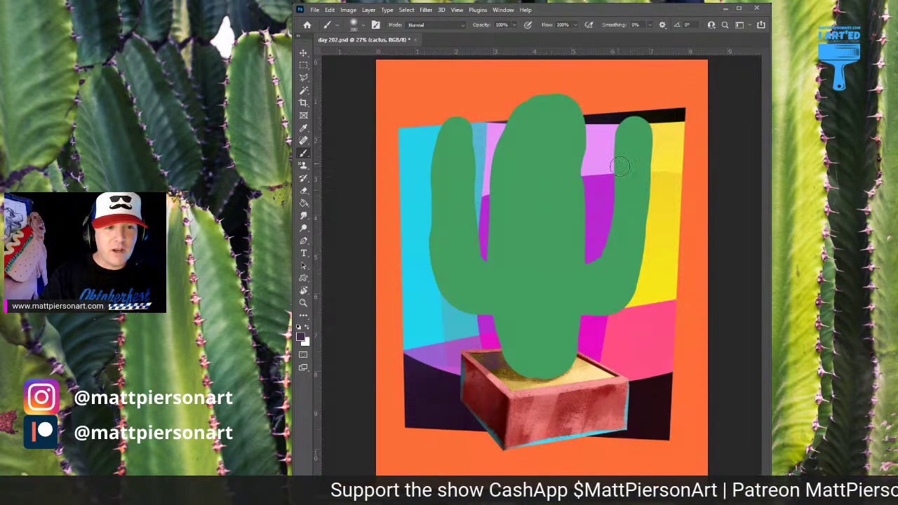
Step: On the cactus layer, brush soft light mint green highlights over the trunk and both arms
{"action": "mouse_move", "coordinate": [552, 115]}
{"action": "left_mouse_down"}
{"action": "mouse_move", "coordinate": [565, 137]}
{"action": "mouse_move", "coordinate": [608, 95]}
{"action": "left_mouse_up"}
{"action": "key", "text": "ctrl+z"}
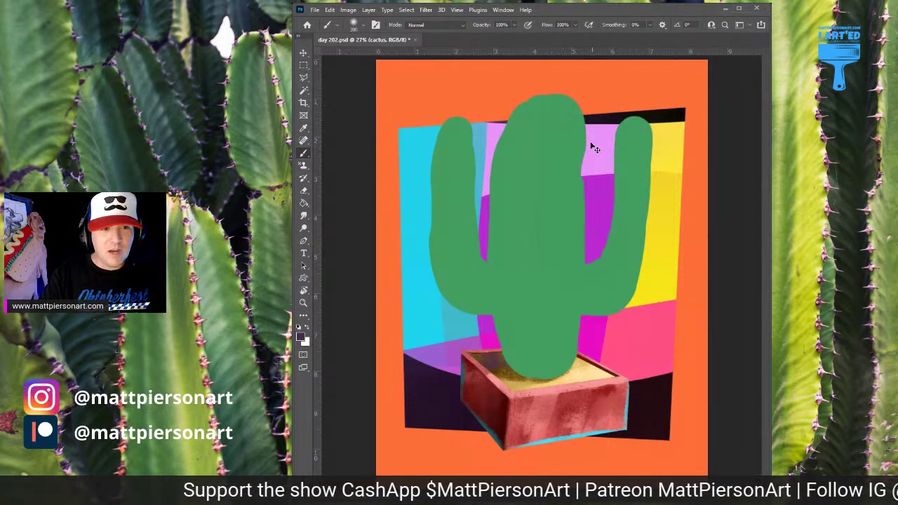
{"action": "left_click", "coordinate": [563, 143], "text": "alt"}
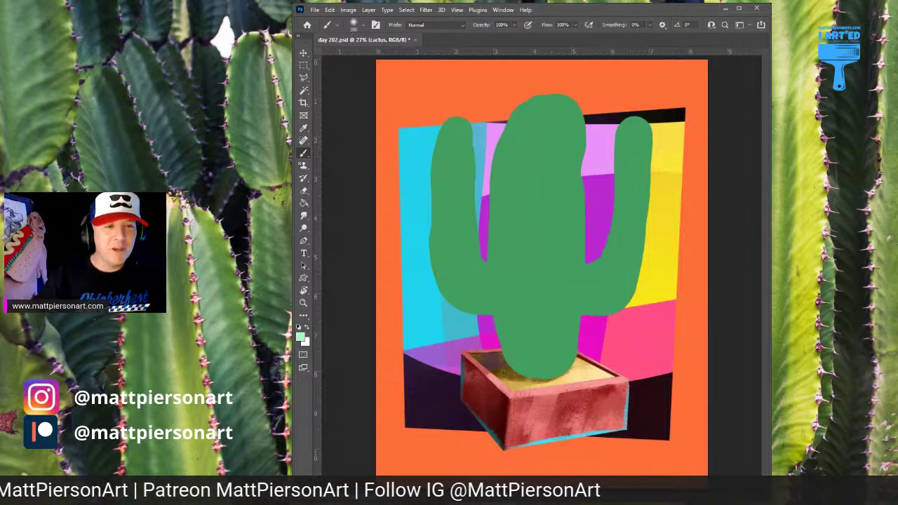
{"action": "left_click", "coordinate": [547, 141]}
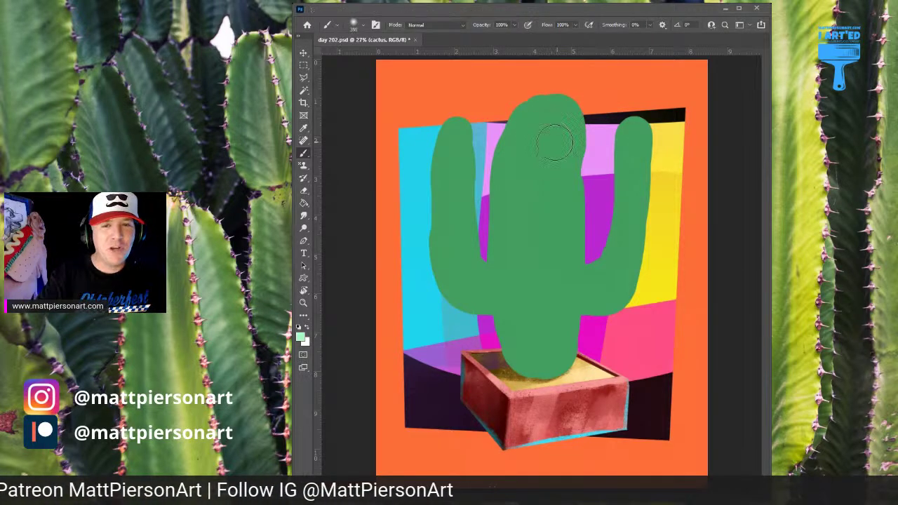
{"action": "left_click_drag", "start_coordinate": [564, 106], "coordinate": [569, 247]}
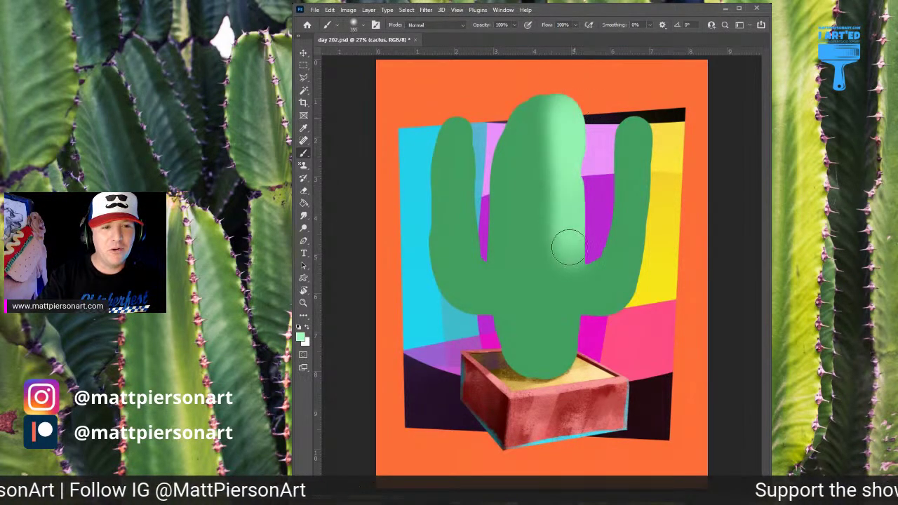
{"action": "mouse_move", "coordinate": [613, 266]}
{"action": "left_mouse_down"}
{"action": "mouse_move", "coordinate": [626, 249]}
{"action": "mouse_move", "coordinate": [634, 114]}
{"action": "mouse_move", "coordinate": [634, 244]}
{"action": "mouse_move", "coordinate": [608, 309]}
{"action": "left_mouse_up"}
{"action": "mouse_move", "coordinate": [558, 292]}
{"action": "left_mouse_down"}
{"action": "mouse_move", "coordinate": [565, 243]}
{"action": "mouse_move", "coordinate": [553, 306]}
{"action": "mouse_move", "coordinate": [552, 148]}
{"action": "mouse_move", "coordinate": [530, 224]}
{"action": "mouse_move", "coordinate": [525, 117]}
{"action": "left_mouse_up"}
{"action": "mouse_move", "coordinate": [456, 115]}
{"action": "left_mouse_down"}
{"action": "mouse_move", "coordinate": [467, 238]}
{"action": "mouse_move", "coordinate": [508, 178]}
{"action": "mouse_move", "coordinate": [520, 137]}
{"action": "left_mouse_up"}
{"action": "left_click_drag", "start_coordinate": [511, 237], "coordinate": [516, 230]}
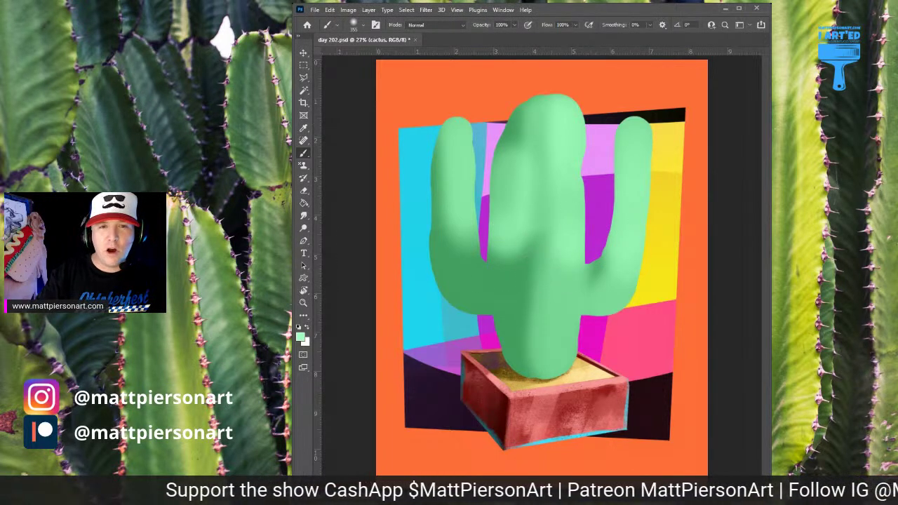
Step: Shade the cactus's trunk and lower arms with soft dark green, and blend brighter green down the trunk and on the right arm's tip
{"action": "mouse_move", "coordinate": [527, 329]}
{"action": "left_mouse_down"}
{"action": "mouse_move", "coordinate": [510, 302]}
{"action": "mouse_move", "coordinate": [448, 285]}
{"action": "mouse_move", "coordinate": [468, 285]}
{"action": "mouse_move", "coordinate": [457, 245]}
{"action": "left_mouse_up"}
{"action": "left_click_drag", "start_coordinate": [572, 279], "coordinate": [596, 298]}
{"action": "mouse_move", "coordinate": [527, 225]}
{"action": "left_mouse_down"}
{"action": "mouse_move", "coordinate": [528, 183]}
{"action": "mouse_move", "coordinate": [514, 189]}
{"action": "mouse_move", "coordinate": [527, 220]}
{"action": "mouse_move", "coordinate": [535, 214]}
{"action": "mouse_move", "coordinate": [550, 351]}
{"action": "left_mouse_up"}
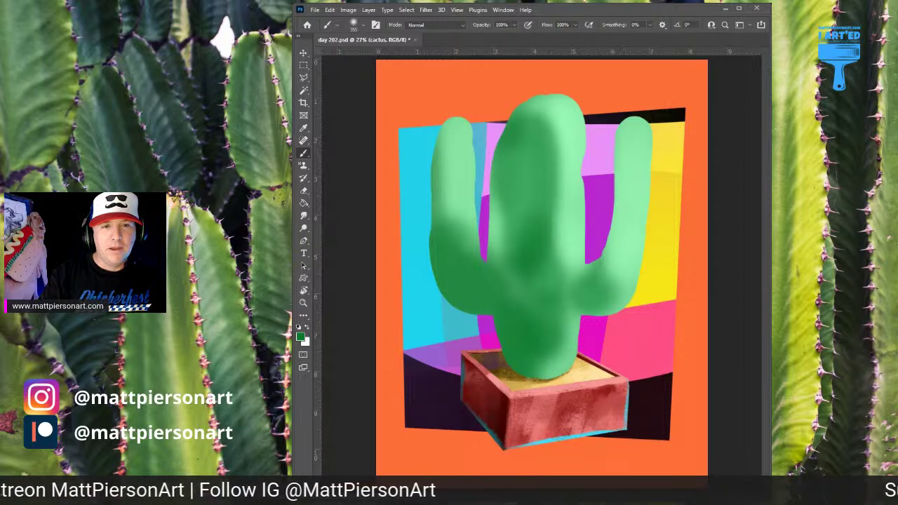
{"action": "mouse_move", "coordinate": [551, 116]}
{"action": "left_mouse_down"}
{"action": "mouse_move", "coordinate": [549, 234]}
{"action": "mouse_move", "coordinate": [546, 194]}
{"action": "mouse_move", "coordinate": [554, 351]}
{"action": "left_mouse_up"}
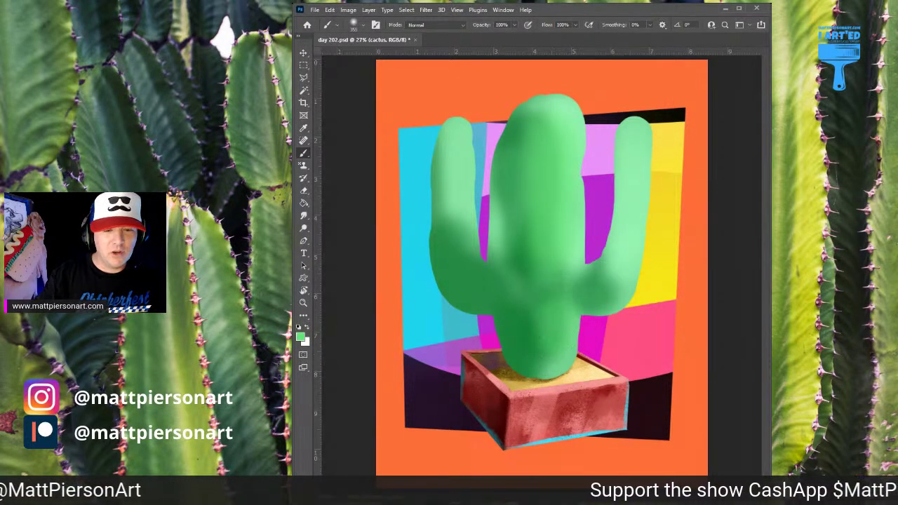
{"action": "left_click_drag", "start_coordinate": [638, 140], "coordinate": [636, 154]}
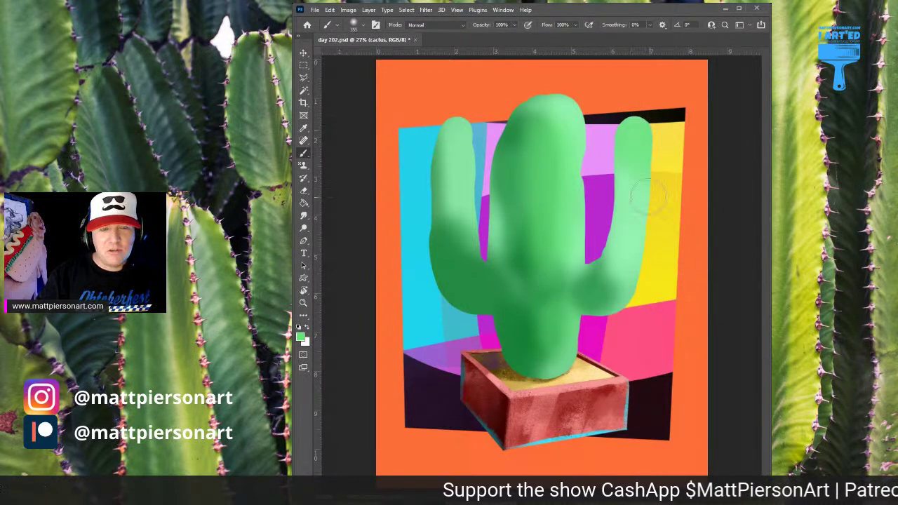
Step: On a new layer, draw a thin dark green rib line down the right side of the cactus trunk
{"action": "key", "text": "ctrl+shift+alt+n"}
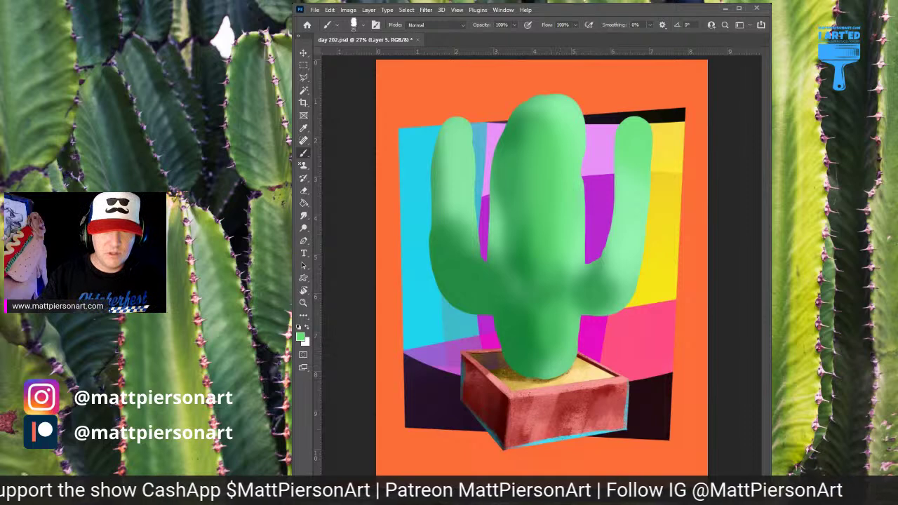
{"action": "left_click_drag", "start_coordinate": [552, 374], "coordinate": [556, 229]}
{"action": "key", "text": "ctrl+z"}
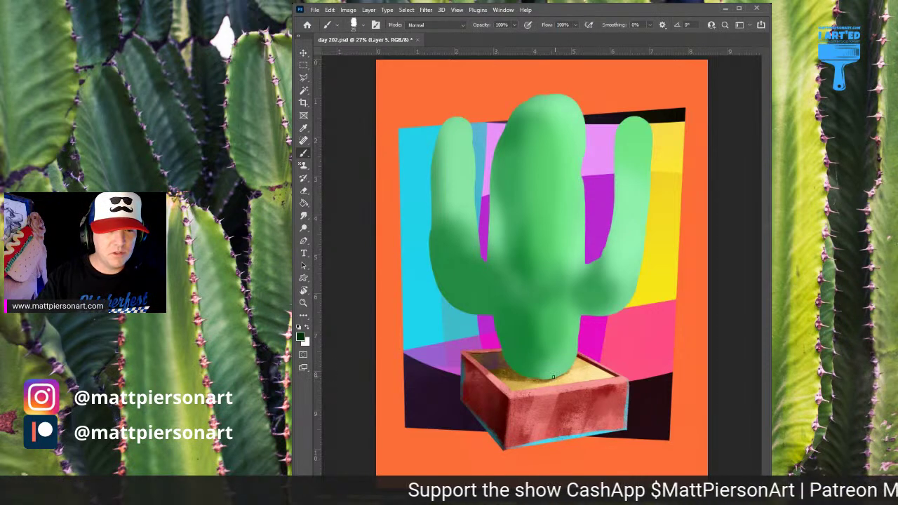
{"action": "mouse_move", "coordinate": [560, 362]}
{"action": "left_mouse_down"}
{"action": "mouse_move", "coordinate": [567, 140]}
{"action": "mouse_move", "coordinate": [566, 112]}
{"action": "mouse_move", "coordinate": [548, 93]}
{"action": "left_mouse_up"}
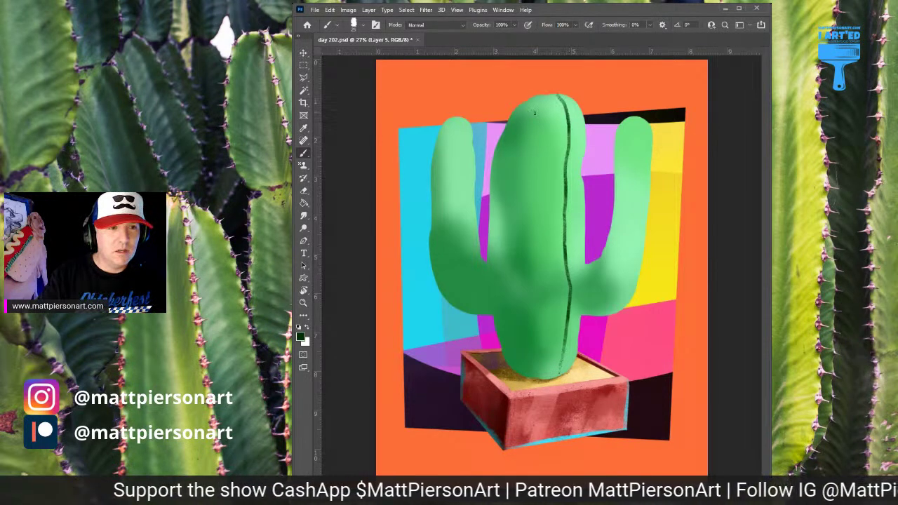
{"action": "key", "text": "ctrl+z"}
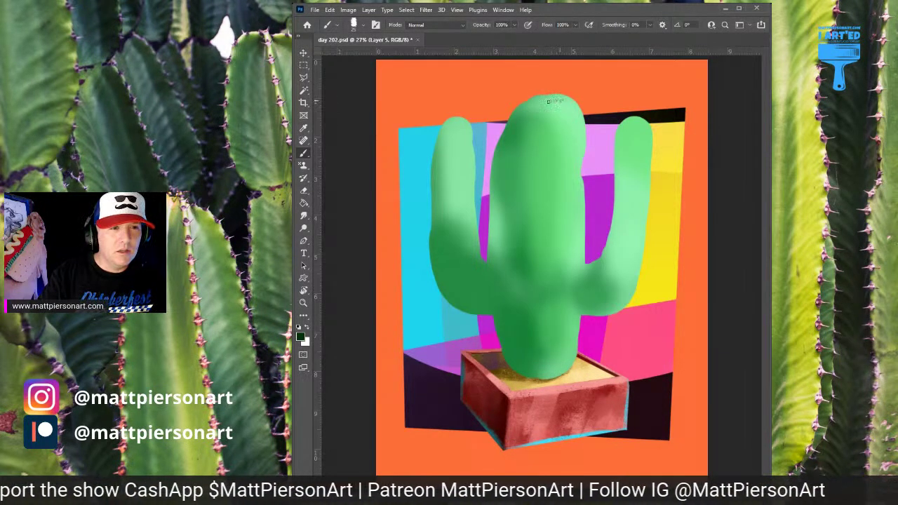
{"action": "left_click_drag", "start_coordinate": [566, 114], "coordinate": [570, 152]}
{"action": "left_click_drag", "start_coordinate": [563, 196], "coordinate": [565, 314]}
{"action": "left_click_drag", "start_coordinate": [560, 357], "coordinate": [552, 379]}
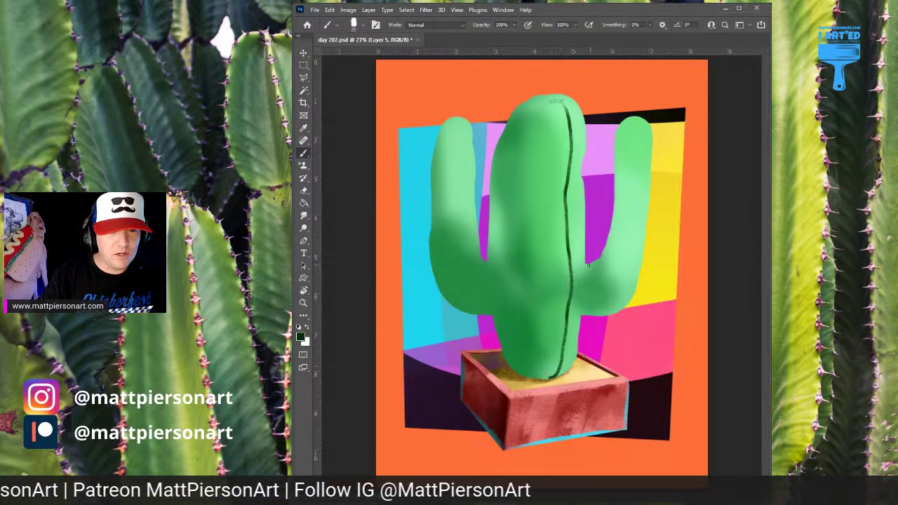
Step: Draw dark green contour and rib lines along both arms, their joints and the rest of the trunk
{"action": "left_click_drag", "start_coordinate": [586, 262], "coordinate": [583, 319]}
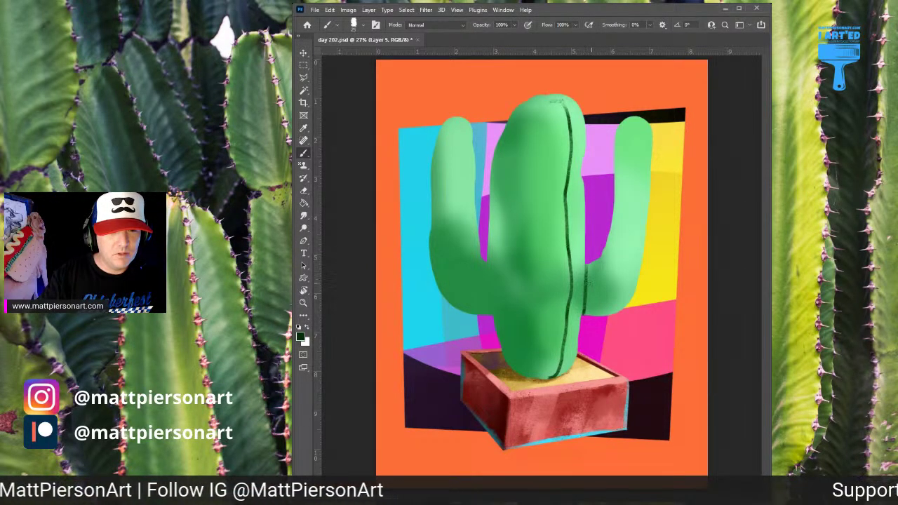
{"action": "mouse_move", "coordinate": [582, 285]}
{"action": "left_mouse_down"}
{"action": "mouse_move", "coordinate": [621, 237]}
{"action": "mouse_move", "coordinate": [629, 149]}
{"action": "mouse_move", "coordinate": [638, 211]}
{"action": "mouse_move", "coordinate": [622, 288]}
{"action": "left_mouse_up"}
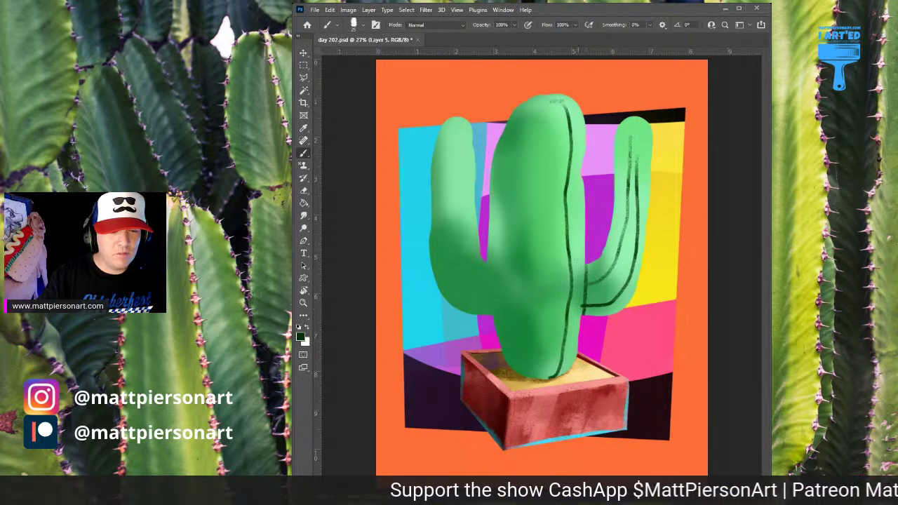
{"action": "key", "text": "ctrl+z"}
{"action": "mouse_move", "coordinate": [584, 307]}
{"action": "left_mouse_down"}
{"action": "mouse_move", "coordinate": [609, 299]}
{"action": "mouse_move", "coordinate": [621, 280]}
{"action": "mouse_move", "coordinate": [635, 238]}
{"action": "mouse_move", "coordinate": [635, 188]}
{"action": "left_mouse_up"}
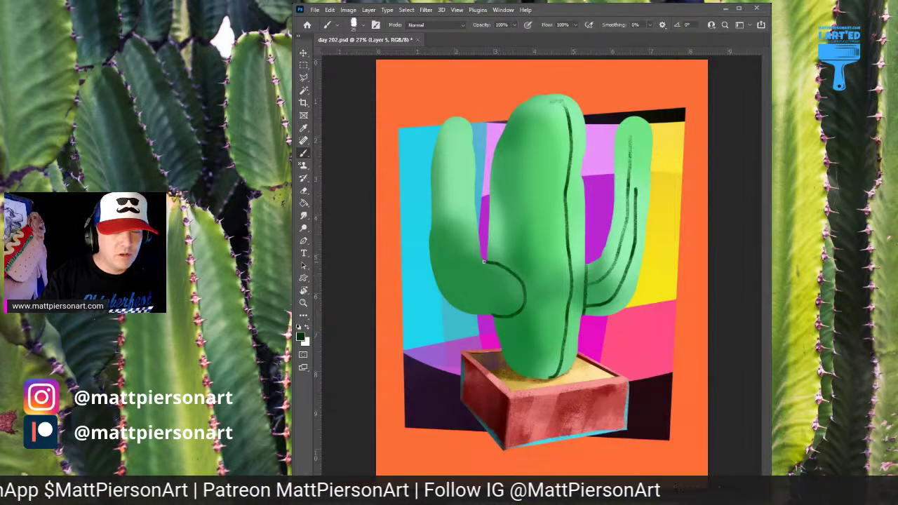
{"action": "mouse_move", "coordinate": [537, 372]}
{"action": "left_mouse_down"}
{"action": "mouse_move", "coordinate": [538, 114]}
{"action": "mouse_move", "coordinate": [507, 163]}
{"action": "mouse_move", "coordinate": [501, 263]}
{"action": "mouse_move", "coordinate": [486, 263]}
{"action": "mouse_move", "coordinate": [484, 278]}
{"action": "mouse_move", "coordinate": [457, 257]}
{"action": "mouse_move", "coordinate": [458, 159]}
{"action": "left_mouse_up"}
{"action": "mouse_move", "coordinate": [443, 200]}
{"action": "left_mouse_down"}
{"action": "mouse_move", "coordinate": [445, 280]}
{"action": "mouse_move", "coordinate": [469, 305]}
{"action": "mouse_move", "coordinate": [496, 312]}
{"action": "mouse_move", "coordinate": [523, 290]}
{"action": "mouse_move", "coordinate": [510, 326]}
{"action": "mouse_move", "coordinate": [509, 316]}
{"action": "mouse_move", "coordinate": [512, 370]}
{"action": "left_mouse_up"}
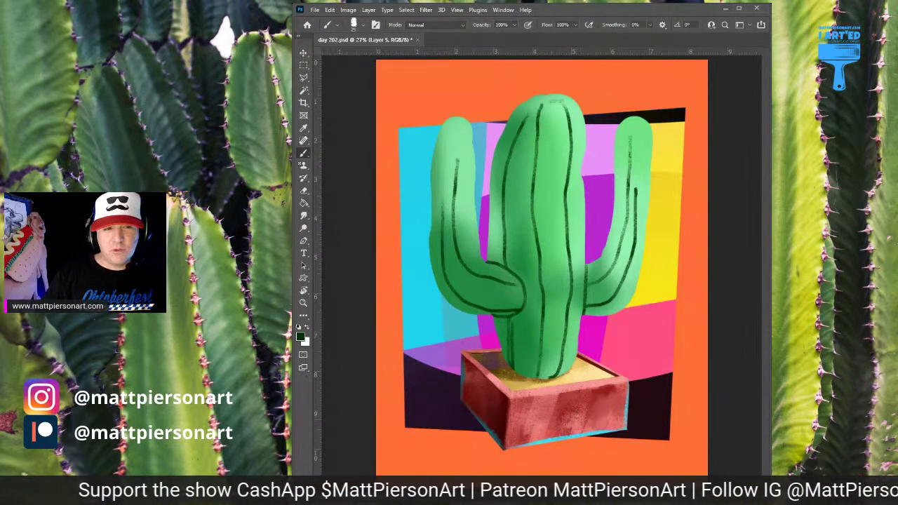
Step: On a new layer between the cactus and the rib lines, brush textured dark green over the trunk and both arms
{"action": "key", "text": "alt+bracketleft"}
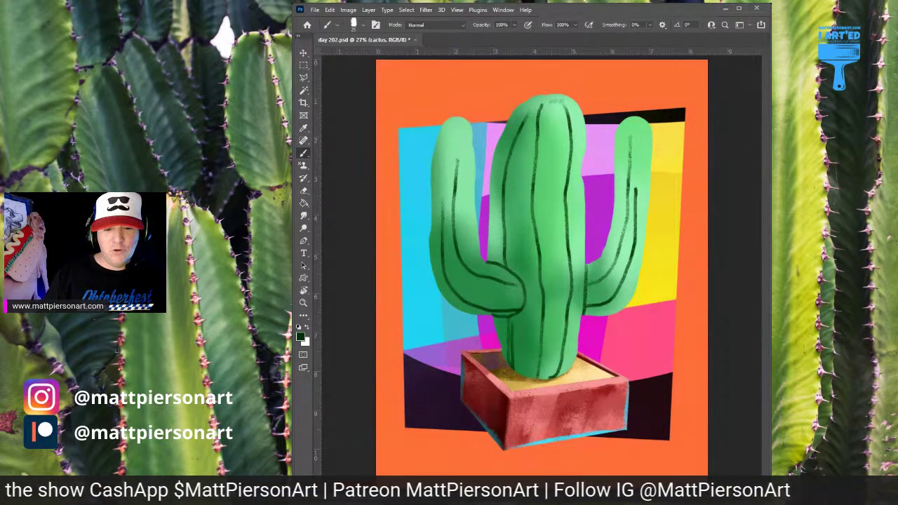
{"action": "key", "text": "ctrl+shift+alt+n"}
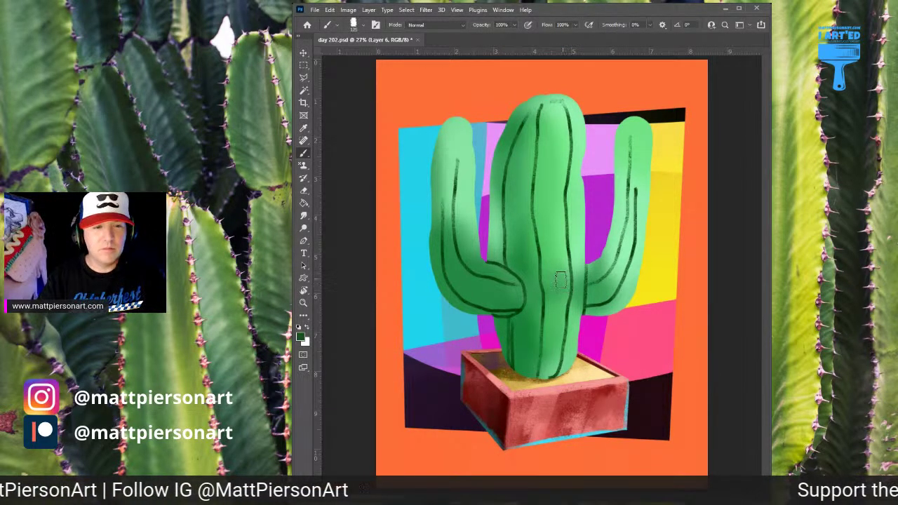
{"action": "mouse_move", "coordinate": [541, 119]}
{"action": "left_mouse_down"}
{"action": "mouse_move", "coordinate": [534, 170]}
{"action": "mouse_move", "coordinate": [542, 121]}
{"action": "mouse_move", "coordinate": [536, 208]}
{"action": "mouse_move", "coordinate": [544, 236]}
{"action": "mouse_move", "coordinate": [534, 189]}
{"action": "mouse_move", "coordinate": [532, 238]}
{"action": "mouse_move", "coordinate": [535, 162]}
{"action": "mouse_move", "coordinate": [543, 297]}
{"action": "mouse_move", "coordinate": [537, 216]}
{"action": "mouse_move", "coordinate": [539, 290]}
{"action": "mouse_move", "coordinate": [539, 249]}
{"action": "mouse_move", "coordinate": [536, 264]}
{"action": "mouse_move", "coordinate": [529, 259]}
{"action": "mouse_move", "coordinate": [534, 307]}
{"action": "mouse_move", "coordinate": [536, 227]}
{"action": "mouse_move", "coordinate": [541, 312]}
{"action": "mouse_move", "coordinate": [548, 307]}
{"action": "mouse_move", "coordinate": [538, 289]}
{"action": "mouse_move", "coordinate": [536, 312]}
{"action": "mouse_move", "coordinate": [540, 281]}
{"action": "mouse_move", "coordinate": [538, 352]}
{"action": "mouse_move", "coordinate": [544, 333]}
{"action": "mouse_move", "coordinate": [545, 296]}
{"action": "mouse_move", "coordinate": [533, 376]}
{"action": "mouse_move", "coordinate": [540, 336]}
{"action": "mouse_move", "coordinate": [545, 376]}
{"action": "mouse_move", "coordinate": [559, 346]}
{"action": "mouse_move", "coordinate": [550, 368]}
{"action": "mouse_move", "coordinate": [564, 259]}
{"action": "mouse_move", "coordinate": [565, 284]}
{"action": "mouse_move", "coordinate": [553, 107]}
{"action": "mouse_move", "coordinate": [563, 108]}
{"action": "mouse_move", "coordinate": [552, 127]}
{"action": "mouse_move", "coordinate": [554, 284]}
{"action": "mouse_move", "coordinate": [556, 112]}
{"action": "mouse_move", "coordinate": [566, 256]}
{"action": "mouse_move", "coordinate": [553, 379]}
{"action": "mouse_move", "coordinate": [564, 349]}
{"action": "mouse_move", "coordinate": [547, 367]}
{"action": "mouse_move", "coordinate": [563, 346]}
{"action": "mouse_move", "coordinate": [515, 323]}
{"action": "mouse_move", "coordinate": [518, 361]}
{"action": "mouse_move", "coordinate": [529, 298]}
{"action": "mouse_move", "coordinate": [523, 261]}
{"action": "mouse_move", "coordinate": [509, 254]}
{"action": "mouse_move", "coordinate": [504, 202]}
{"action": "mouse_move", "coordinate": [509, 149]}
{"action": "mouse_move", "coordinate": [518, 127]}
{"action": "mouse_move", "coordinate": [524, 149]}
{"action": "mouse_move", "coordinate": [525, 125]}
{"action": "mouse_move", "coordinate": [514, 217]}
{"action": "mouse_move", "coordinate": [523, 253]}
{"action": "mouse_move", "coordinate": [504, 190]}
{"action": "mouse_move", "coordinate": [496, 256]}
{"action": "mouse_move", "coordinate": [513, 151]}
{"action": "mouse_move", "coordinate": [499, 288]}
{"action": "mouse_move", "coordinate": [453, 207]}
{"action": "mouse_move", "coordinate": [459, 257]}
{"action": "mouse_move", "coordinate": [476, 253]}
{"action": "mouse_move", "coordinate": [460, 172]}
{"action": "mouse_move", "coordinate": [472, 270]}
{"action": "mouse_move", "coordinate": [518, 289]}
{"action": "mouse_move", "coordinate": [523, 313]}
{"action": "mouse_move", "coordinate": [463, 298]}
{"action": "mouse_move", "coordinate": [446, 223]}
{"action": "mouse_move", "coordinate": [477, 299]}
{"action": "mouse_move", "coordinate": [518, 302]}
{"action": "mouse_move", "coordinate": [473, 286]}
{"action": "mouse_move", "coordinate": [455, 176]}
{"action": "mouse_move", "coordinate": [440, 225]}
{"action": "mouse_move", "coordinate": [438, 203]}
{"action": "mouse_move", "coordinate": [455, 300]}
{"action": "mouse_move", "coordinate": [437, 191]}
{"action": "mouse_move", "coordinate": [459, 197]}
{"action": "left_mouse_up"}
{"action": "left_click_drag", "start_coordinate": [591, 280], "coordinate": [619, 244]}
{"action": "left_click_drag", "start_coordinate": [574, 204], "coordinate": [566, 355]}
{"action": "mouse_move", "coordinate": [622, 207]}
{"action": "left_mouse_down"}
{"action": "mouse_move", "coordinate": [615, 263]}
{"action": "mouse_move", "coordinate": [627, 140]}
{"action": "mouse_move", "coordinate": [620, 212]}
{"action": "mouse_move", "coordinate": [634, 146]}
{"action": "mouse_move", "coordinate": [636, 224]}
{"action": "mouse_move", "coordinate": [625, 273]}
{"action": "mouse_move", "coordinate": [609, 296]}
{"action": "mouse_move", "coordinate": [598, 293]}
{"action": "mouse_move", "coordinate": [605, 277]}
{"action": "mouse_move", "coordinate": [592, 300]}
{"action": "mouse_move", "coordinate": [591, 290]}
{"action": "left_mouse_up"}
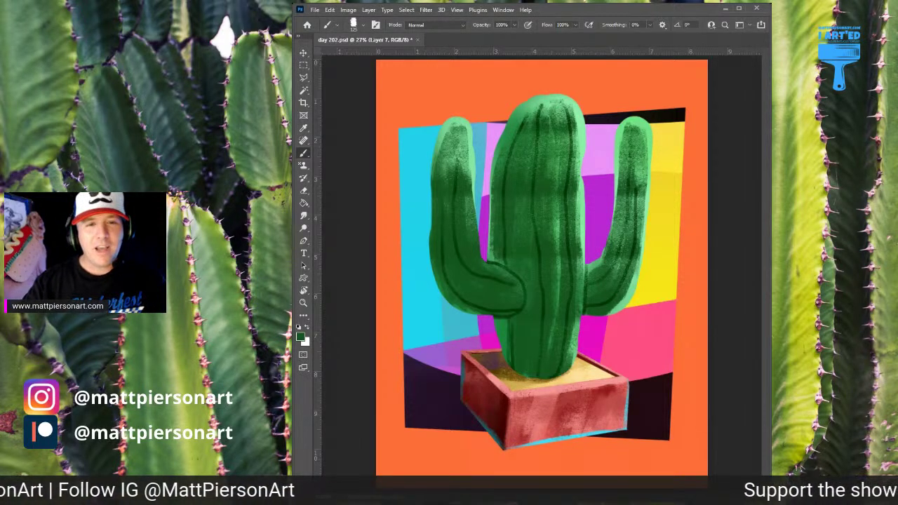
Step: With a smaller brush, paint medium green stripes between the rib lines of the trunk and along the left arm
{"action": "key", "text": "["}
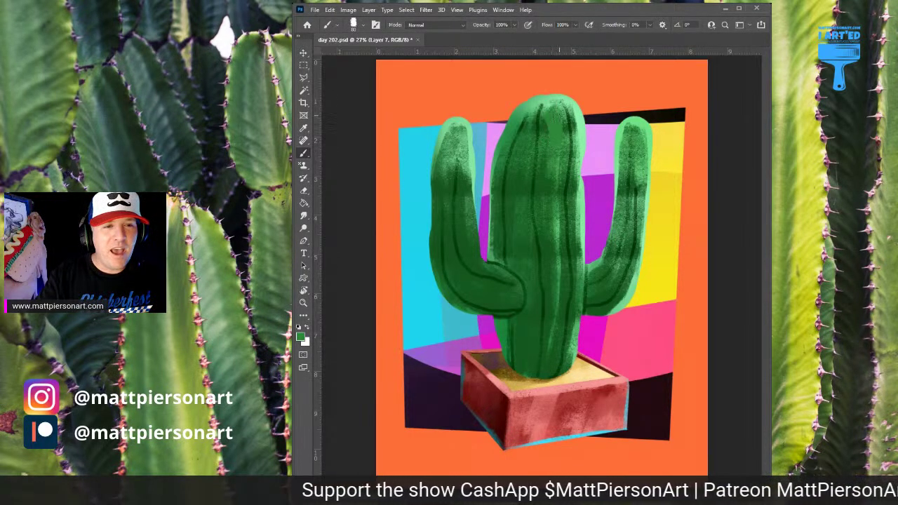
{"action": "mouse_move", "coordinate": [552, 170]}
{"action": "left_mouse_down"}
{"action": "mouse_move", "coordinate": [549, 369]}
{"action": "mouse_move", "coordinate": [558, 266]}
{"action": "mouse_move", "coordinate": [547, 302]}
{"action": "mouse_move", "coordinate": [545, 191]}
{"action": "mouse_move", "coordinate": [554, 122]}
{"action": "mouse_move", "coordinate": [557, 275]}
{"action": "mouse_move", "coordinate": [575, 175]}
{"action": "mouse_move", "coordinate": [579, 237]}
{"action": "mouse_move", "coordinate": [578, 112]}
{"action": "mouse_move", "coordinate": [570, 376]}
{"action": "left_mouse_up"}
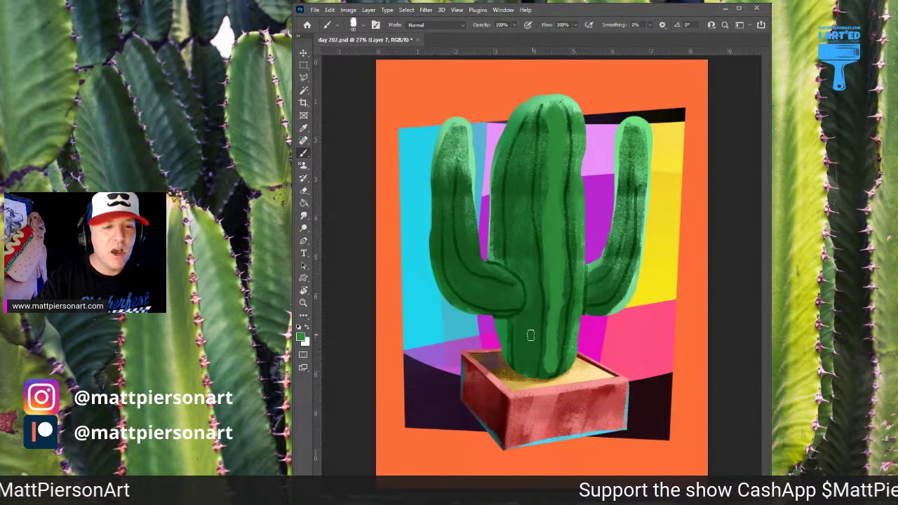
{"action": "mouse_move", "coordinate": [526, 326]}
{"action": "left_mouse_down"}
{"action": "mouse_move", "coordinate": [525, 339]}
{"action": "mouse_move", "coordinate": [528, 264]}
{"action": "mouse_move", "coordinate": [516, 226]}
{"action": "mouse_move", "coordinate": [520, 146]}
{"action": "mouse_move", "coordinate": [519, 225]}
{"action": "left_mouse_up"}
{"action": "mouse_move", "coordinate": [524, 129]}
{"action": "left_mouse_down"}
{"action": "mouse_move", "coordinate": [535, 105]}
{"action": "mouse_move", "coordinate": [507, 119]}
{"action": "mouse_move", "coordinate": [547, 102]}
{"action": "left_mouse_up"}
{"action": "mouse_move", "coordinate": [493, 153]}
{"action": "left_mouse_down"}
{"action": "mouse_move", "coordinate": [499, 262]}
{"action": "mouse_move", "coordinate": [490, 287]}
{"action": "mouse_move", "coordinate": [508, 298]}
{"action": "mouse_move", "coordinate": [464, 281]}
{"action": "mouse_move", "coordinate": [449, 244]}
{"action": "mouse_move", "coordinate": [449, 162]}
{"action": "mouse_move", "coordinate": [458, 207]}
{"action": "mouse_move", "coordinate": [465, 137]}
{"action": "mouse_move", "coordinate": [463, 207]}
{"action": "mouse_move", "coordinate": [455, 129]}
{"action": "mouse_move", "coordinate": [462, 133]}
{"action": "mouse_move", "coordinate": [445, 127]}
{"action": "mouse_move", "coordinate": [450, 160]}
{"action": "mouse_move", "coordinate": [446, 129]}
{"action": "mouse_move", "coordinate": [458, 123]}
{"action": "mouse_move", "coordinate": [465, 137]}
{"action": "mouse_move", "coordinate": [470, 259]}
{"action": "mouse_move", "coordinate": [498, 271]}
{"action": "mouse_move", "coordinate": [476, 251]}
{"action": "mouse_move", "coordinate": [498, 274]}
{"action": "left_mouse_up"}
{"action": "left_click_drag", "start_coordinate": [434, 210], "coordinate": [434, 251]}
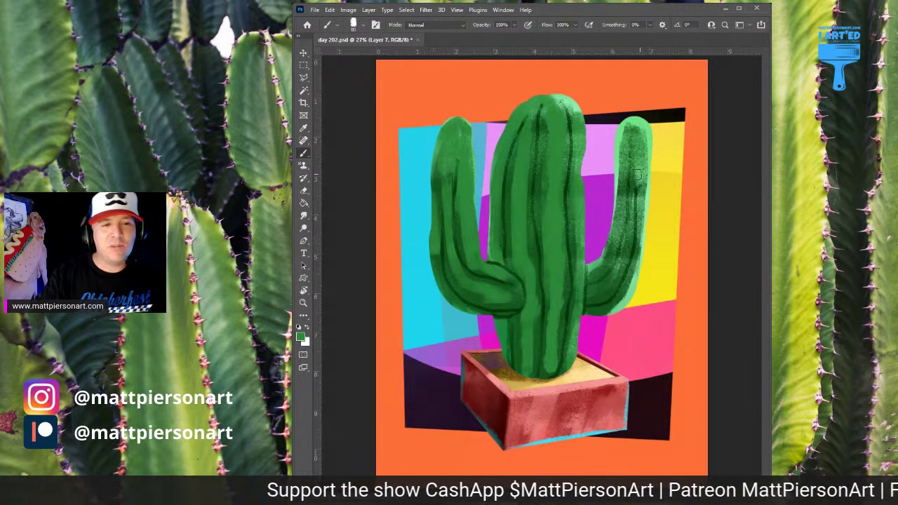
Step: Paint medium green over the right arm and along the trunk's top and lower right edge
{"action": "mouse_move", "coordinate": [621, 123]}
{"action": "left_mouse_down"}
{"action": "mouse_move", "coordinate": [616, 174]}
{"action": "mouse_move", "coordinate": [626, 129]}
{"action": "mouse_move", "coordinate": [640, 144]}
{"action": "mouse_move", "coordinate": [633, 181]}
{"action": "left_mouse_up"}
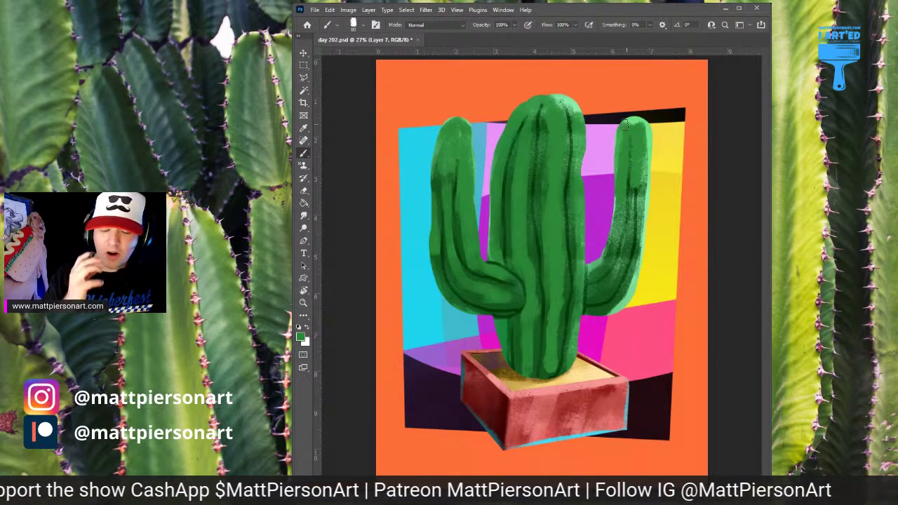
{"action": "mouse_move", "coordinate": [633, 123]}
{"action": "left_mouse_down"}
{"action": "mouse_move", "coordinate": [641, 203]}
{"action": "mouse_move", "coordinate": [630, 205]}
{"action": "mouse_move", "coordinate": [617, 267]}
{"action": "mouse_move", "coordinate": [628, 287]}
{"action": "mouse_move", "coordinate": [636, 264]}
{"action": "mouse_move", "coordinate": [622, 301]}
{"action": "left_mouse_up"}
{"action": "left_click_drag", "start_coordinate": [635, 246], "coordinate": [640, 240]}
{"action": "mouse_move", "coordinate": [615, 199]}
{"action": "left_mouse_down"}
{"action": "mouse_move", "coordinate": [610, 248]}
{"action": "mouse_move", "coordinate": [598, 261]}
{"action": "left_mouse_up"}
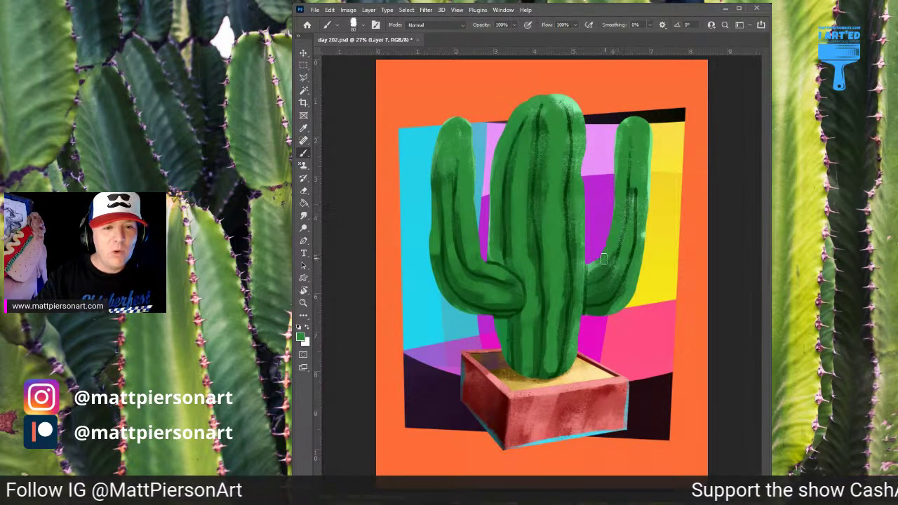
{"action": "mouse_move", "coordinate": [563, 113]}
{"action": "left_mouse_down"}
{"action": "mouse_move", "coordinate": [569, 103]}
{"action": "mouse_move", "coordinate": [566, 109]}
{"action": "left_mouse_up"}
{"action": "mouse_move", "coordinate": [573, 327]}
{"action": "left_mouse_down"}
{"action": "mouse_move", "coordinate": [565, 362]}
{"action": "mouse_move", "coordinate": [543, 377]}
{"action": "left_mouse_up"}
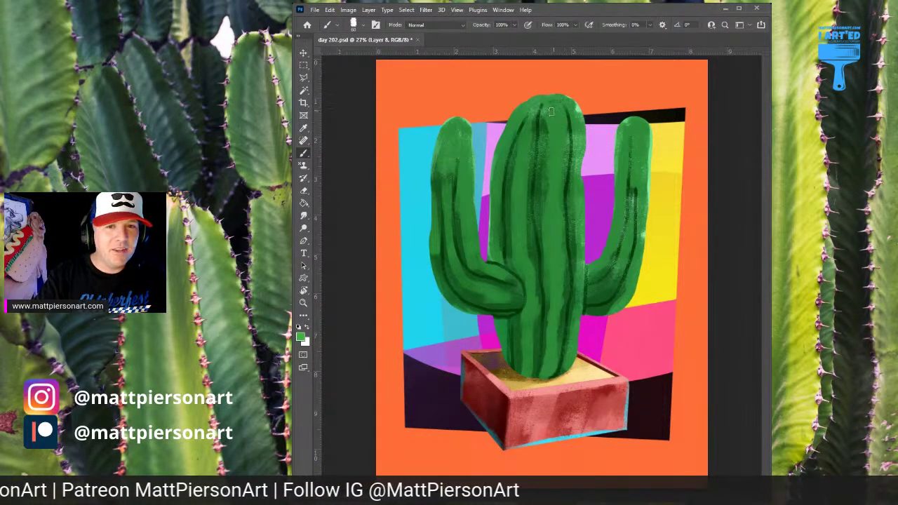
Step: On Layer 8, paint lighter green stripes down the trunk's ribs and along the left arm
{"action": "mouse_move", "coordinate": [551, 113]}
{"action": "left_mouse_down"}
{"action": "mouse_move", "coordinate": [525, 106]}
{"action": "mouse_move", "coordinate": [545, 97]}
{"action": "mouse_move", "coordinate": [538, 110]}
{"action": "mouse_move", "coordinate": [560, 143]}
{"action": "mouse_move", "coordinate": [558, 113]}
{"action": "mouse_move", "coordinate": [549, 119]}
{"action": "mouse_move", "coordinate": [555, 213]}
{"action": "mouse_move", "coordinate": [559, 142]}
{"action": "mouse_move", "coordinate": [561, 153]}
{"action": "mouse_move", "coordinate": [551, 344]}
{"action": "mouse_move", "coordinate": [551, 295]}
{"action": "mouse_move", "coordinate": [538, 323]}
{"action": "mouse_move", "coordinate": [556, 297]}
{"action": "mouse_move", "coordinate": [551, 315]}
{"action": "mouse_move", "coordinate": [556, 260]}
{"action": "mouse_move", "coordinate": [562, 285]}
{"action": "mouse_move", "coordinate": [557, 229]}
{"action": "mouse_move", "coordinate": [549, 267]}
{"action": "left_mouse_up"}
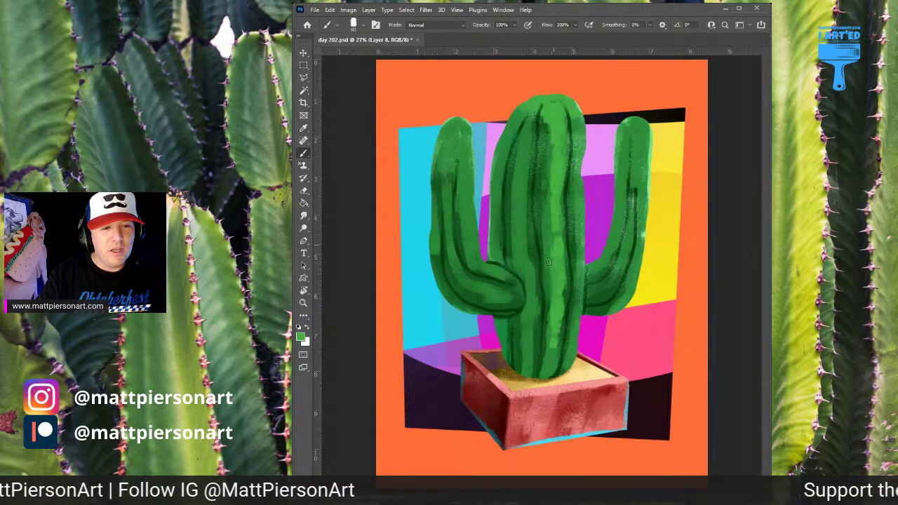
{"action": "left_click_drag", "start_coordinate": [547, 232], "coordinate": [555, 236]}
{"action": "left_click_drag", "start_coordinate": [551, 348], "coordinate": [548, 375]}
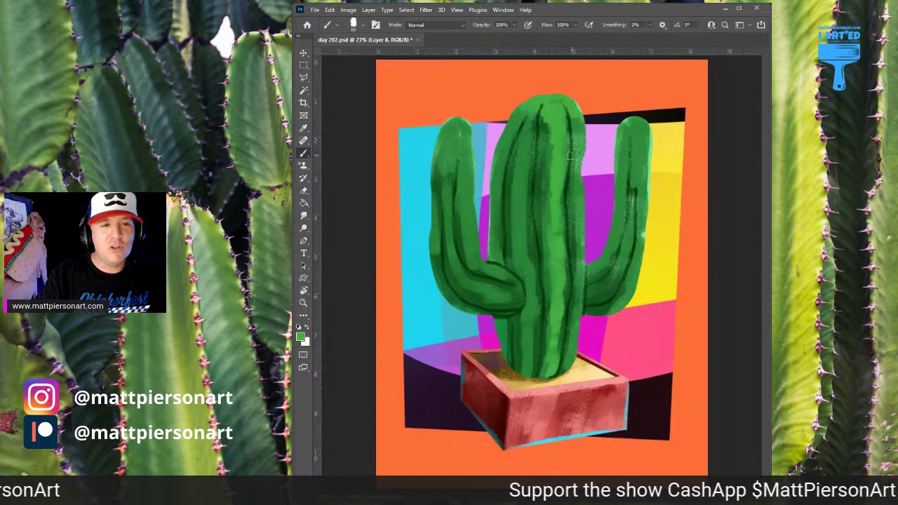
{"action": "mouse_move", "coordinate": [578, 156]}
{"action": "left_mouse_down"}
{"action": "mouse_move", "coordinate": [584, 266]}
{"action": "mouse_move", "coordinate": [582, 255]}
{"action": "mouse_move", "coordinate": [563, 374]}
{"action": "left_mouse_up"}
{"action": "mouse_move", "coordinate": [532, 129]}
{"action": "left_mouse_down"}
{"action": "mouse_move", "coordinate": [509, 221]}
{"action": "mouse_move", "coordinate": [513, 165]}
{"action": "mouse_move", "coordinate": [512, 231]}
{"action": "mouse_move", "coordinate": [523, 262]}
{"action": "mouse_move", "coordinate": [522, 219]}
{"action": "mouse_move", "coordinate": [529, 261]}
{"action": "mouse_move", "coordinate": [524, 218]}
{"action": "mouse_move", "coordinate": [531, 297]}
{"action": "left_mouse_up"}
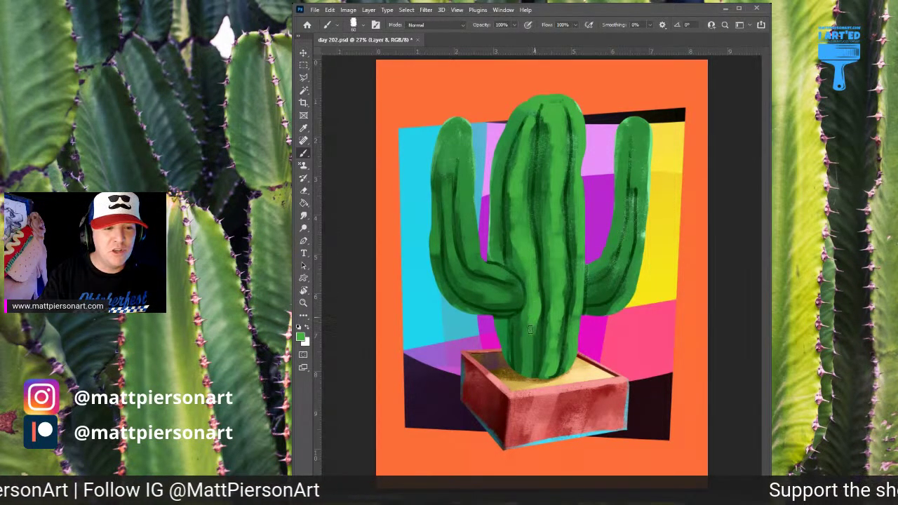
{"action": "mouse_move", "coordinate": [532, 337]}
{"action": "left_mouse_down"}
{"action": "mouse_move", "coordinate": [526, 371]}
{"action": "mouse_move", "coordinate": [528, 360]}
{"action": "left_mouse_up"}
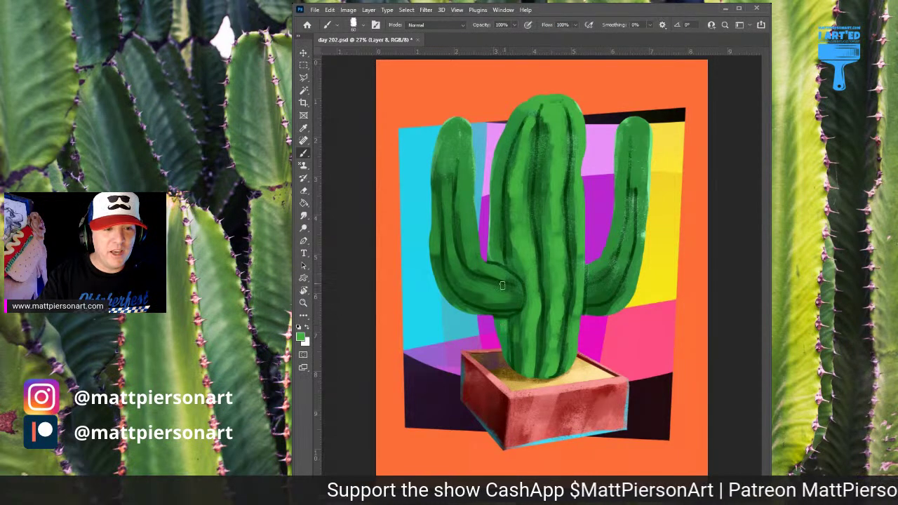
{"action": "mouse_move", "coordinate": [498, 289]}
{"action": "left_mouse_down"}
{"action": "mouse_move", "coordinate": [462, 231]}
{"action": "mouse_move", "coordinate": [475, 253]}
{"action": "mouse_move", "coordinate": [458, 135]}
{"action": "mouse_move", "coordinate": [466, 123]}
{"action": "mouse_move", "coordinate": [457, 120]}
{"action": "mouse_move", "coordinate": [496, 215]}
{"action": "mouse_move", "coordinate": [495, 207]}
{"action": "mouse_move", "coordinate": [499, 262]}
{"action": "left_mouse_up"}
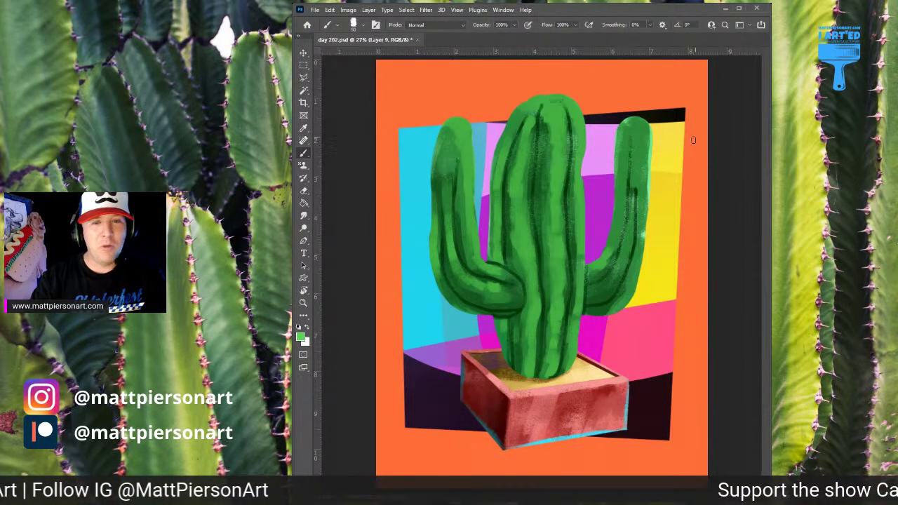
Step: On Layer 9, dab bright green highlights down the trunk's ribs and along the left arm
{"action": "mouse_move", "coordinate": [549, 109]}
{"action": "left_mouse_down"}
{"action": "mouse_move", "coordinate": [557, 105]}
{"action": "mouse_move", "coordinate": [548, 94]}
{"action": "mouse_move", "coordinate": [578, 111]}
{"action": "mouse_move", "coordinate": [584, 139]}
{"action": "mouse_move", "coordinate": [580, 126]}
{"action": "mouse_move", "coordinate": [577, 135]}
{"action": "left_mouse_up"}
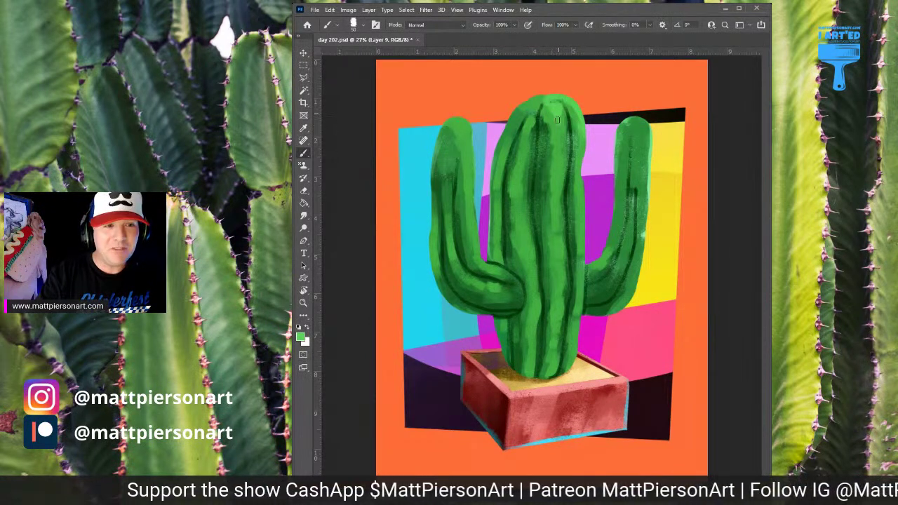
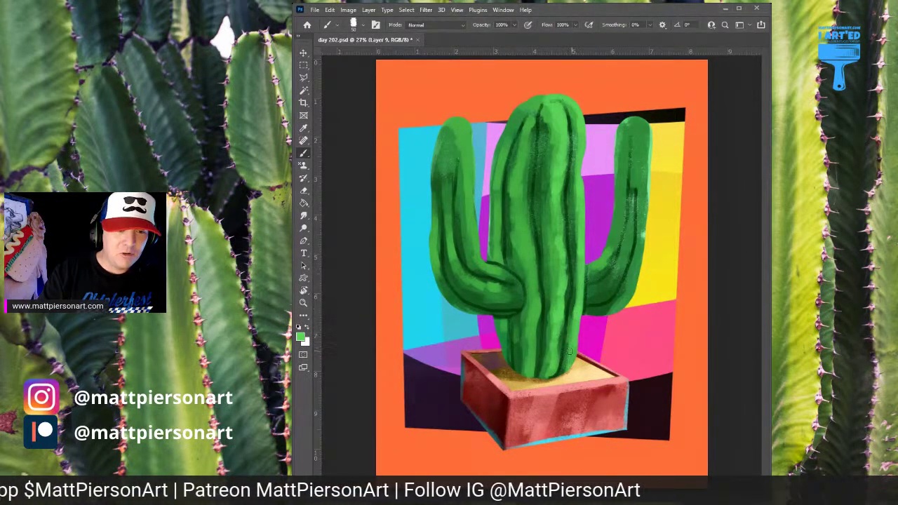
{"action": "mouse_move", "coordinate": [531, 125]}
{"action": "left_mouse_down"}
{"action": "mouse_move", "coordinate": [515, 190]}
{"action": "mouse_move", "coordinate": [522, 199]}
{"action": "left_mouse_up"}
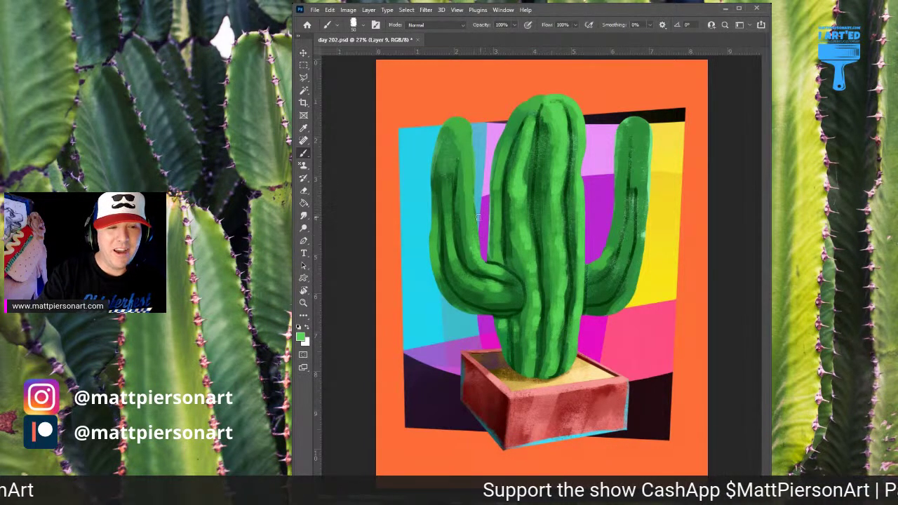
{"action": "left_click_drag", "start_coordinate": [473, 223], "coordinate": [466, 172]}
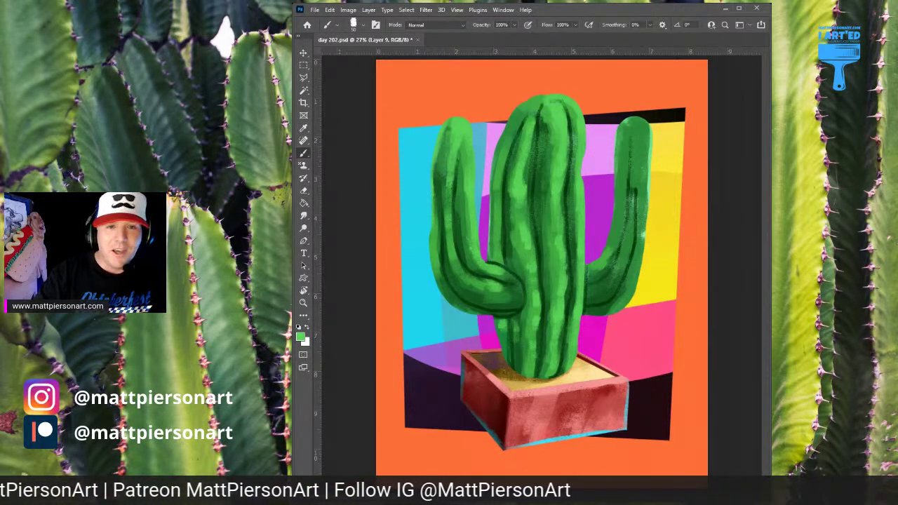
Step: On a new layer, dab bright light green highlights from the right arm's tip down to its bend
{"action": "key", "text": "ctrl+shift+alt+n"}
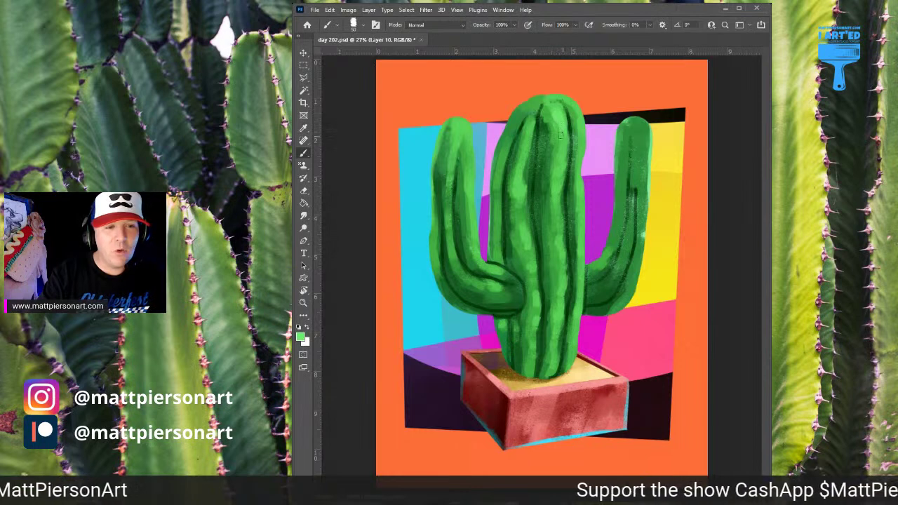
{"action": "mouse_move", "coordinate": [625, 130]}
{"action": "left_mouse_down"}
{"action": "mouse_move", "coordinate": [620, 176]}
{"action": "mouse_move", "coordinate": [625, 152]}
{"action": "left_mouse_up"}
{"action": "left_click_drag", "start_coordinate": [620, 147], "coordinate": [616, 160]}
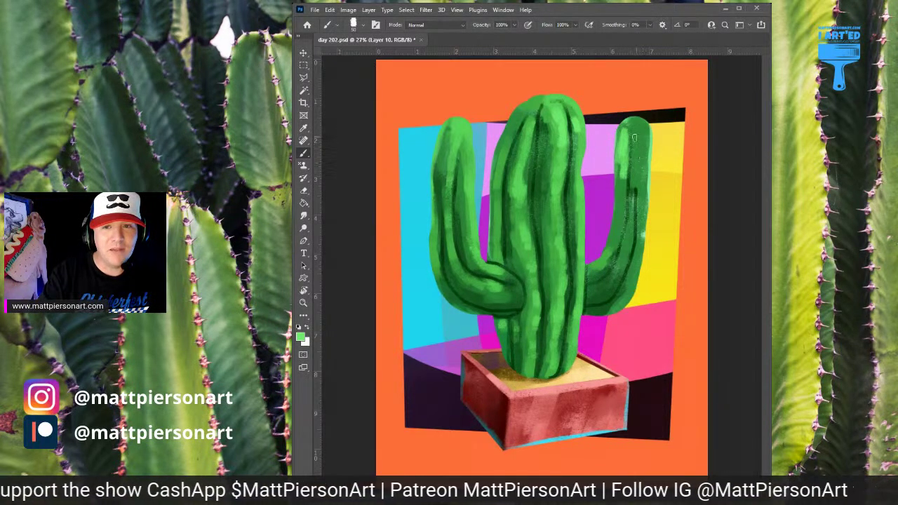
{"action": "mouse_move", "coordinate": [630, 131]}
{"action": "left_mouse_down"}
{"action": "mouse_move", "coordinate": [634, 177]}
{"action": "mouse_move", "coordinate": [639, 163]}
{"action": "mouse_move", "coordinate": [643, 184]}
{"action": "mouse_move", "coordinate": [638, 127]}
{"action": "mouse_move", "coordinate": [621, 184]}
{"action": "mouse_move", "coordinate": [645, 125]}
{"action": "left_mouse_up"}
{"action": "mouse_move", "coordinate": [620, 169]}
{"action": "left_mouse_down"}
{"action": "mouse_move", "coordinate": [612, 249]}
{"action": "mouse_move", "coordinate": [626, 248]}
{"action": "mouse_move", "coordinate": [642, 192]}
{"action": "mouse_move", "coordinate": [643, 231]}
{"action": "mouse_move", "coordinate": [648, 149]}
{"action": "mouse_move", "coordinate": [644, 222]}
{"action": "mouse_move", "coordinate": [619, 251]}
{"action": "mouse_move", "coordinate": [637, 258]}
{"action": "mouse_move", "coordinate": [631, 284]}
{"action": "left_mouse_up"}
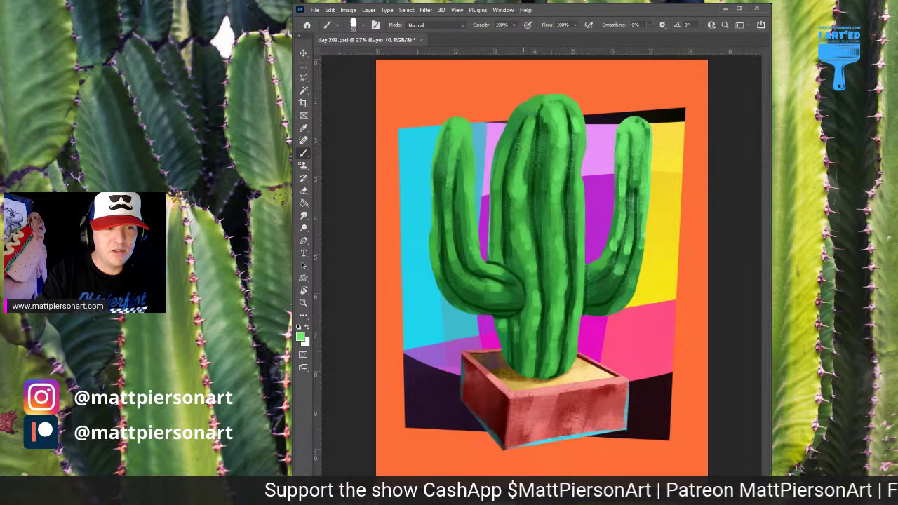
Step: Add light green dabs to the trunk's upper ribs and the left arm's tip
{"action": "mouse_move", "coordinate": [563, 166]}
{"action": "left_mouse_down"}
{"action": "mouse_move", "coordinate": [559, 337]}
{"action": "mouse_move", "coordinate": [574, 317]}
{"action": "mouse_move", "coordinate": [574, 151]}
{"action": "left_mouse_up"}
{"action": "left_click_drag", "start_coordinate": [521, 161], "coordinate": [523, 180]}
{"action": "mouse_move", "coordinate": [512, 128]}
{"action": "left_mouse_down"}
{"action": "mouse_move", "coordinate": [503, 147]}
{"action": "mouse_move", "coordinate": [501, 170]}
{"action": "mouse_move", "coordinate": [509, 131]}
{"action": "left_mouse_up"}
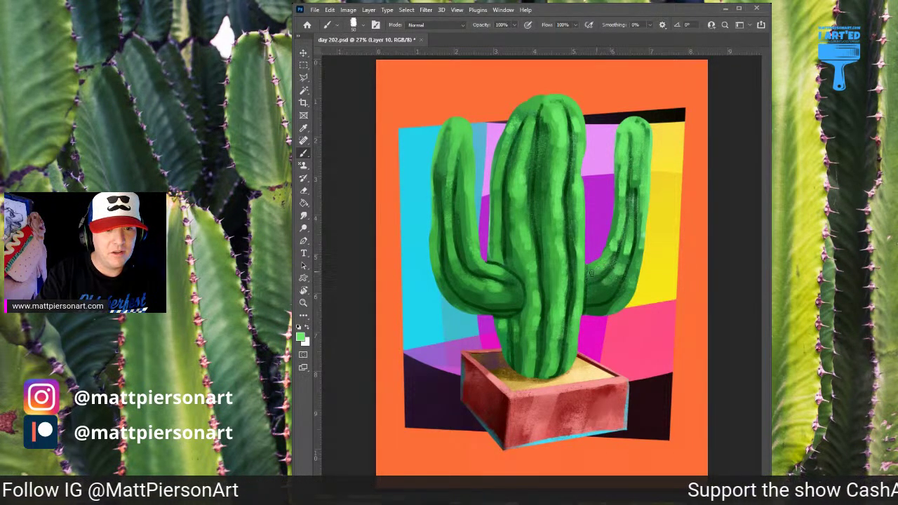
{"action": "left_click_drag", "start_coordinate": [468, 160], "coordinate": [462, 130]}
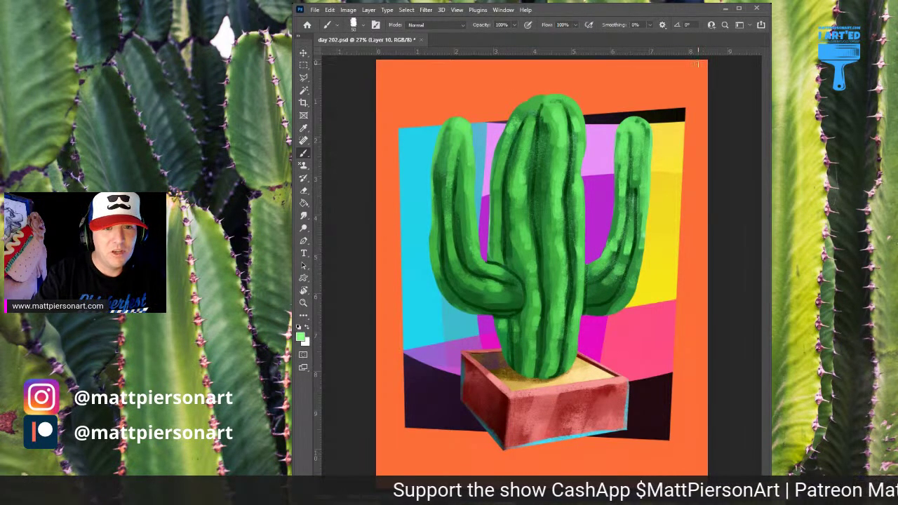
Step: Paint pale green highlights along the trunk's top and upper right edge and on the right arm's tip
{"action": "mouse_move", "coordinate": [565, 96]}
{"action": "left_mouse_down"}
{"action": "mouse_move", "coordinate": [583, 136]}
{"action": "mouse_move", "coordinate": [549, 99]}
{"action": "mouse_move", "coordinate": [580, 135]}
{"action": "mouse_move", "coordinate": [581, 201]}
{"action": "mouse_move", "coordinate": [583, 188]}
{"action": "left_mouse_up"}
{"action": "mouse_move", "coordinate": [563, 104]}
{"action": "left_mouse_down"}
{"action": "mouse_move", "coordinate": [528, 103]}
{"action": "mouse_move", "coordinate": [541, 97]}
{"action": "left_mouse_up"}
{"action": "mouse_move", "coordinate": [637, 127]}
{"action": "left_mouse_down"}
{"action": "mouse_move", "coordinate": [647, 132]}
{"action": "mouse_move", "coordinate": [649, 160]}
{"action": "left_mouse_up"}
{"action": "left_click_drag", "start_coordinate": [640, 127], "coordinate": [642, 156]}
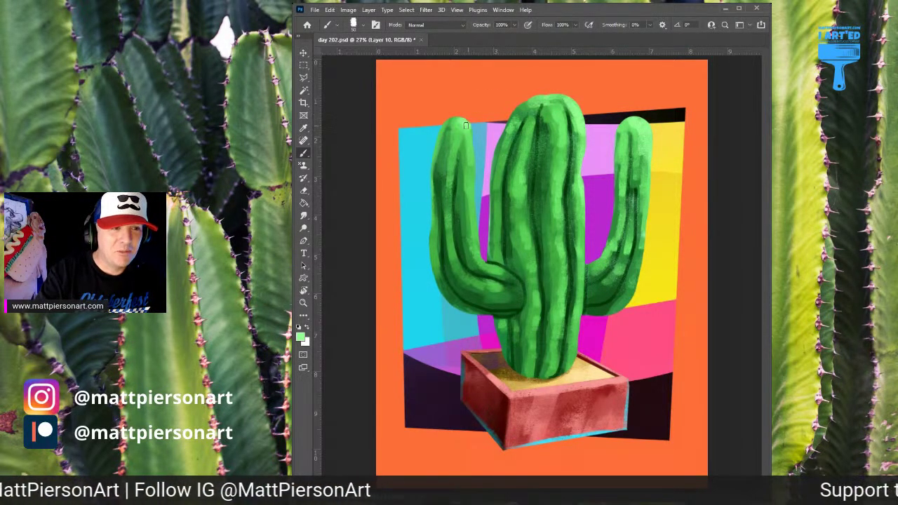
Step: Paint pale green highlights on the left arm's inner edge, the trunk's left edge and the rib right of the trunk's centre
{"action": "left_click_drag", "start_coordinate": [468, 134], "coordinate": [470, 139]}
{"action": "mouse_move", "coordinate": [471, 170]}
{"action": "left_mouse_down"}
{"action": "mouse_move", "coordinate": [473, 200]}
{"action": "mouse_move", "coordinate": [474, 166]}
{"action": "mouse_move", "coordinate": [472, 239]}
{"action": "left_mouse_up"}
{"action": "left_click_drag", "start_coordinate": [494, 158], "coordinate": [489, 209]}
{"action": "mouse_move", "coordinate": [498, 136]}
{"action": "left_mouse_down"}
{"action": "mouse_move", "coordinate": [488, 226]}
{"action": "mouse_move", "coordinate": [493, 155]}
{"action": "mouse_move", "coordinate": [485, 226]}
{"action": "left_mouse_up"}
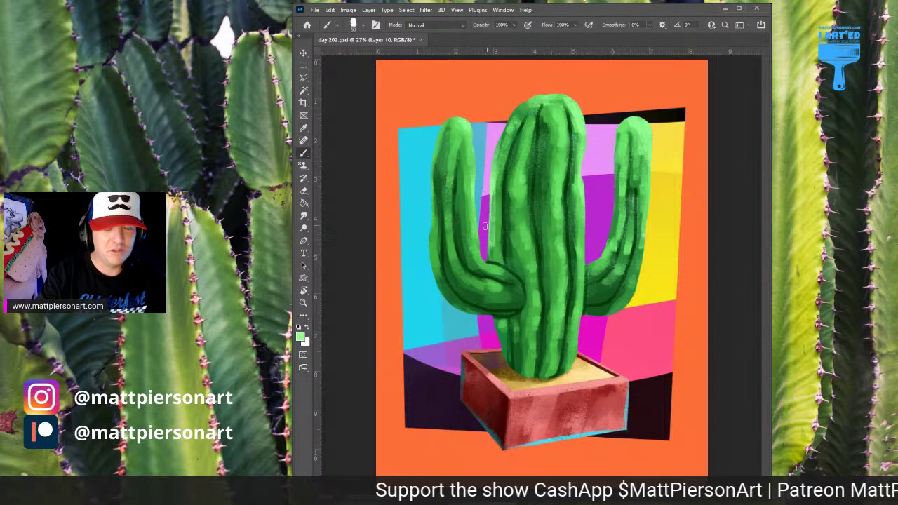
{"action": "mouse_move", "coordinate": [553, 219]}
{"action": "left_mouse_down"}
{"action": "mouse_move", "coordinate": [560, 164]}
{"action": "mouse_move", "coordinate": [574, 205]}
{"action": "left_mouse_up"}
{"action": "left_click_drag", "start_coordinate": [558, 245], "coordinate": [558, 344]}
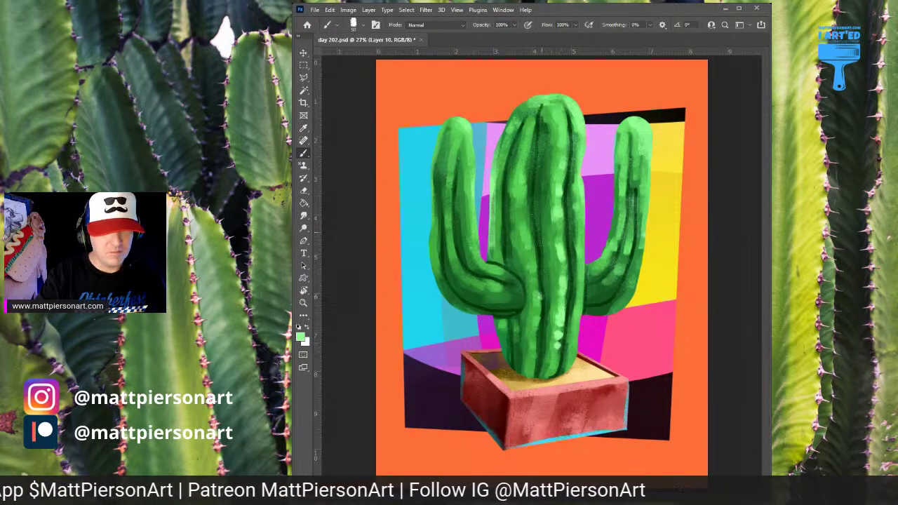
Step: Paint pale green highlights on the upper part of the rib left of the trunk's centre
{"action": "mouse_move", "coordinate": [528, 167]}
{"action": "left_mouse_down"}
{"action": "mouse_move", "coordinate": [524, 173]}
{"action": "mouse_move", "coordinate": [525, 149]}
{"action": "left_mouse_up"}
{"action": "mouse_move", "coordinate": [578, 177]}
{"action": "left_mouse_down"}
{"action": "mouse_move", "coordinate": [583, 246]}
{"action": "mouse_move", "coordinate": [597, 265]}
{"action": "mouse_move", "coordinate": [617, 208]}
{"action": "left_mouse_up"}
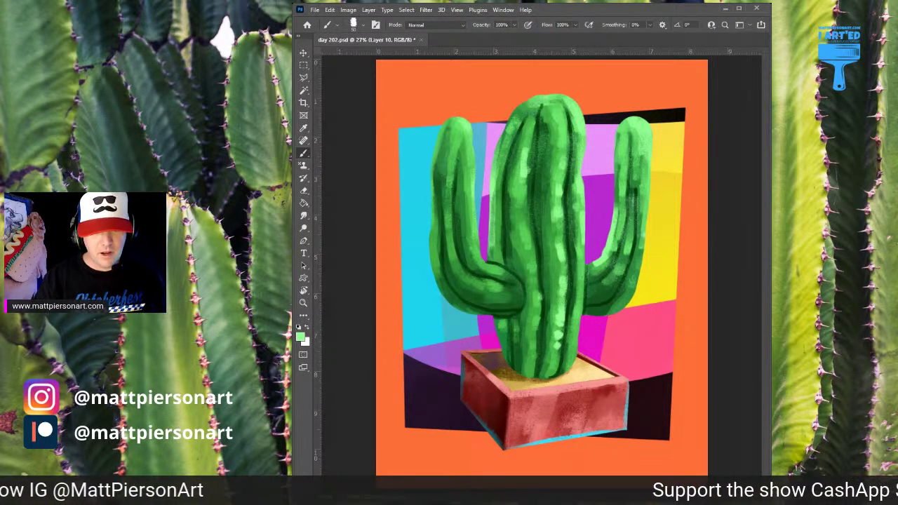
Step: On a new layer, paint dark green down the upper and middle part of the trunk's central groove
{"action": "key", "text": "alt+["}
{"action": "key", "text": "ctrl+shift+alt+n"}
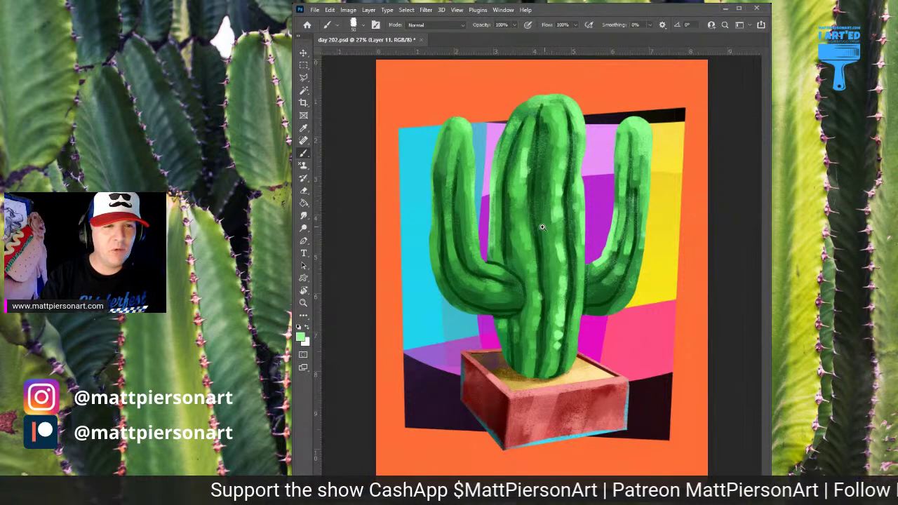
{"action": "scroll", "coordinate": [581, 242], "scroll_direction": "up", "scroll_amount": 2}
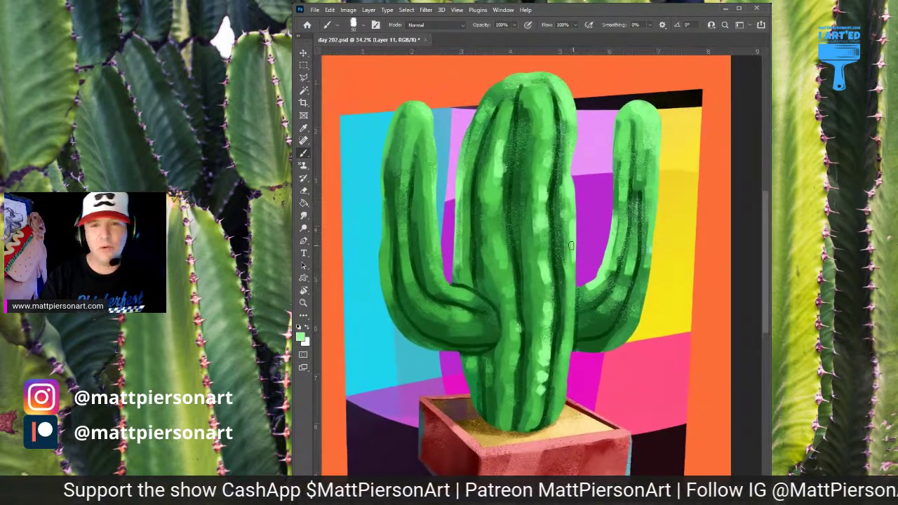
{"action": "left_click", "coordinate": [513, 175], "text": "alt"}
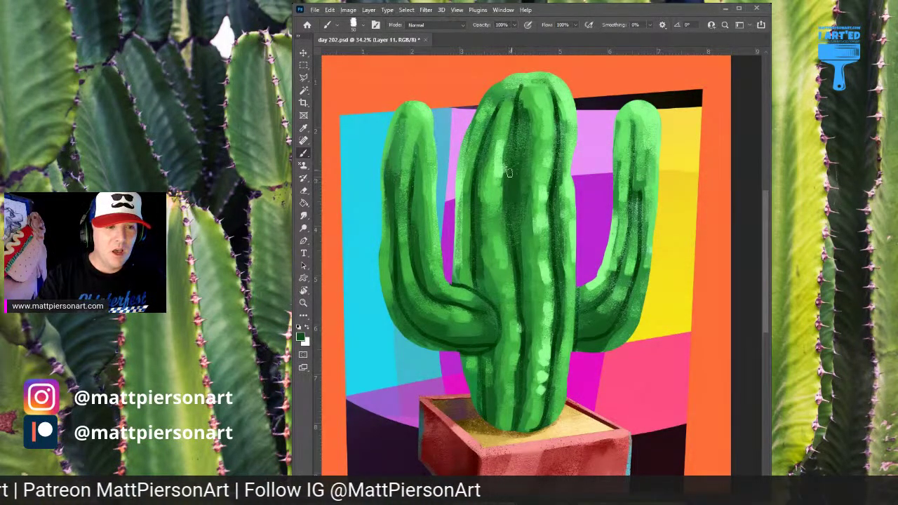
{"action": "left_click", "coordinate": [515, 112], "text": "alt"}
{"action": "left_click_drag", "start_coordinate": [515, 115], "coordinate": [512, 227]}
{"action": "left_click_drag", "start_coordinate": [510, 184], "coordinate": [523, 302]}
{"action": "left_click_drag", "start_coordinate": [517, 233], "coordinate": [524, 301]}
{"action": "mouse_move", "coordinate": [526, 259]}
{"action": "left_mouse_down"}
{"action": "mouse_move", "coordinate": [528, 303]}
{"action": "mouse_move", "coordinate": [526, 289]}
{"action": "left_mouse_up"}
Step: Blend sampled mid and dark greens along the edges of the central groove at the trunk's middle
{"action": "left_click", "coordinate": [524, 243], "text": "alt"}
{"action": "mouse_move", "coordinate": [531, 251]}
{"action": "left_mouse_down"}
{"action": "mouse_move", "coordinate": [534, 293]}
{"action": "mouse_move", "coordinate": [522, 299]}
{"action": "left_mouse_up"}
{"action": "left_click", "coordinate": [531, 248], "text": "alt"}
{"action": "left_click", "coordinate": [527, 272], "text": "alt"}
{"action": "left_click_drag", "start_coordinate": [514, 239], "coordinate": [526, 319]}
{"action": "left_click", "coordinate": [523, 292], "text": "alt"}
{"action": "left_click_drag", "start_coordinate": [523, 279], "coordinate": [526, 332]}
{"action": "left_click_drag", "start_coordinate": [533, 301], "coordinate": [538, 334]}
{"action": "left_click", "coordinate": [534, 278], "text": "alt"}
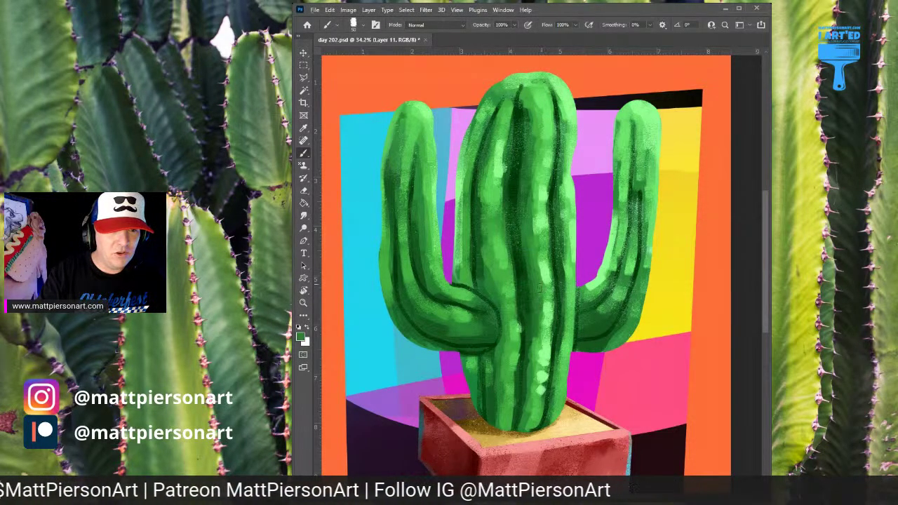
Step: Blend sampled light and mid greens down the lower part of the rib right of the trunk's central groove
{"action": "left_click", "coordinate": [544, 307], "text": "alt"}
{"action": "left_click_drag", "start_coordinate": [540, 300], "coordinate": [531, 362]}
{"action": "left_click", "coordinate": [544, 293], "text": "alt"}
{"action": "left_click", "coordinate": [545, 300], "text": "alt"}
{"action": "left_click_drag", "start_coordinate": [534, 321], "coordinate": [526, 368]}
{"action": "left_click", "coordinate": [528, 315], "text": "alt"}
{"action": "left_click", "coordinate": [535, 337], "text": "alt"}
{"action": "left_click_drag", "start_coordinate": [533, 325], "coordinate": [537, 379]}
{"action": "left_click", "coordinate": [541, 344], "text": "alt"}
{"action": "left_click_drag", "start_coordinate": [535, 340], "coordinate": [532, 361]}
{"action": "left_click", "coordinate": [534, 341], "text": "alt"}
Step: Darken the lower end of the central groove down to the trunk's base with sampled greens
{"action": "left_click", "coordinate": [528, 375], "text": "alt"}
{"action": "left_click", "coordinate": [526, 379], "text": "alt"}
{"action": "left_click_drag", "start_coordinate": [528, 413], "coordinate": [525, 358]}
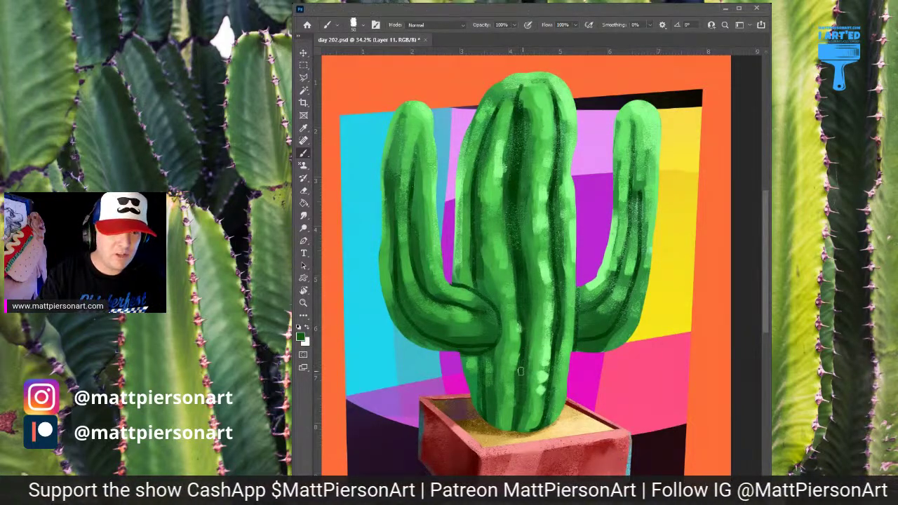
{"action": "left_click_drag", "start_coordinate": [525, 351], "coordinate": [522, 375]}
{"action": "left_click_drag", "start_coordinate": [518, 424], "coordinate": [517, 413]}
{"action": "left_click", "coordinate": [522, 372], "text": "alt"}
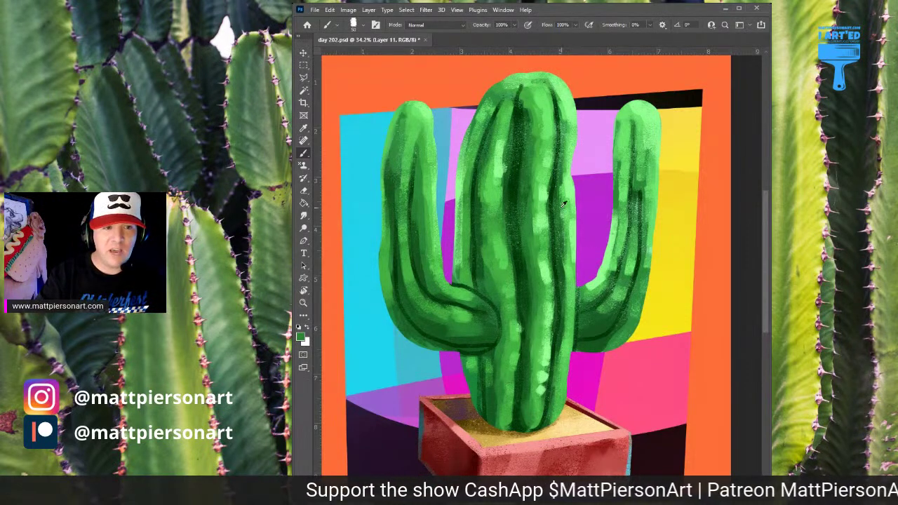
Step: Shade the trunk's right groove, its lower left base and the area beneath the left arm with dark green
{"action": "mouse_move", "coordinate": [554, 191]}
{"action": "left_mouse_down"}
{"action": "mouse_move", "coordinate": [560, 253]}
{"action": "mouse_move", "coordinate": [556, 244]}
{"action": "mouse_move", "coordinate": [552, 399]}
{"action": "mouse_move", "coordinate": [548, 387]}
{"action": "mouse_move", "coordinate": [547, 416]}
{"action": "mouse_move", "coordinate": [552, 383]}
{"action": "mouse_move", "coordinate": [490, 378]}
{"action": "mouse_move", "coordinate": [476, 368]}
{"action": "mouse_move", "coordinate": [494, 430]}
{"action": "left_mouse_up"}
{"action": "left_click_drag", "start_coordinate": [485, 390], "coordinate": [501, 430]}
{"action": "left_click_drag", "start_coordinate": [478, 364], "coordinate": [464, 360]}
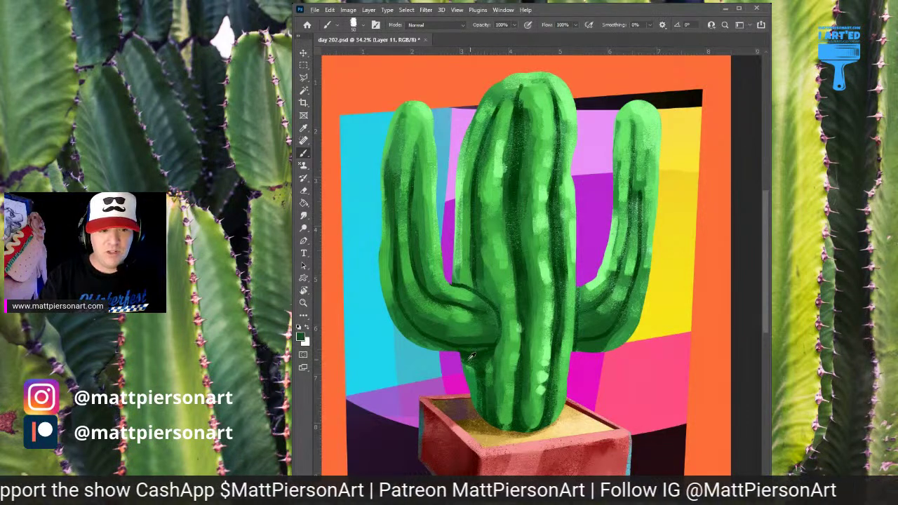
{"action": "left_click", "coordinate": [475, 362], "text": "alt"}
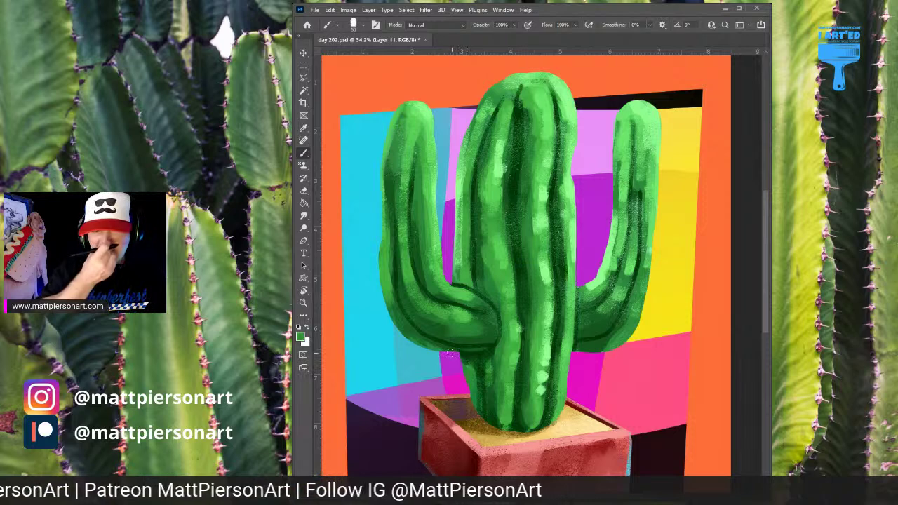
{"action": "left_click", "coordinate": [496, 366], "text": "alt"}
{"action": "left_click_drag", "start_coordinate": [473, 358], "coordinate": [471, 386]}
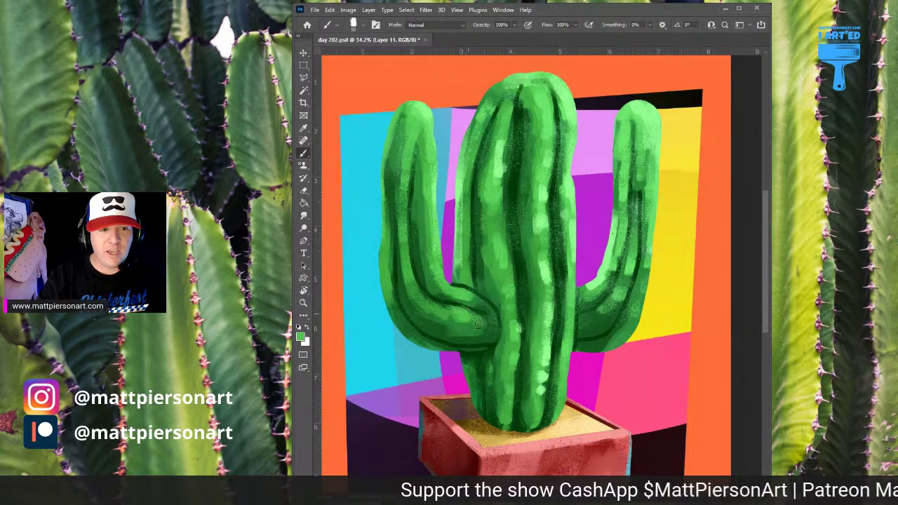
Step: Brush textured light green along the left arm's middle rib and the trunk's rib left of centre
{"action": "left_click_drag", "start_coordinate": [471, 308], "coordinate": [487, 322]}
{"action": "left_click", "coordinate": [454, 302], "text": "alt"}
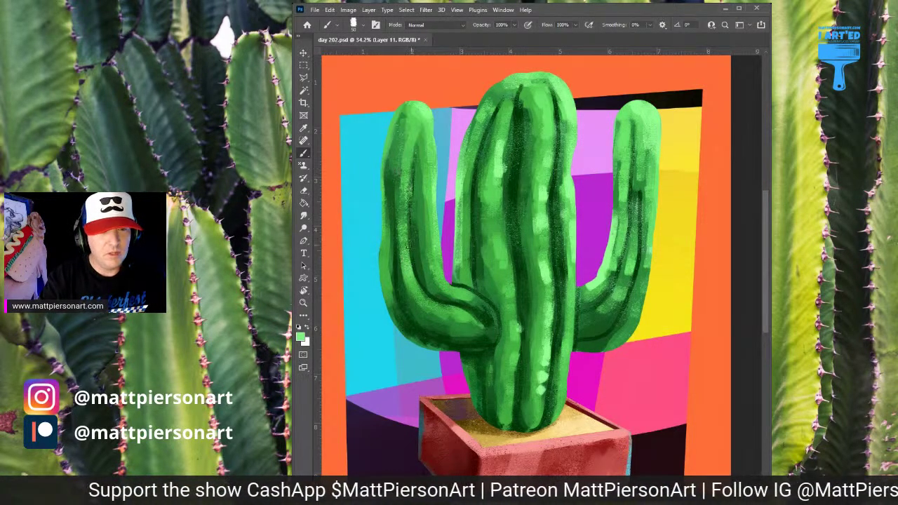
{"action": "left_click", "coordinate": [498, 179], "text": "alt"}
{"action": "left_click", "coordinate": [502, 171], "text": "alt"}
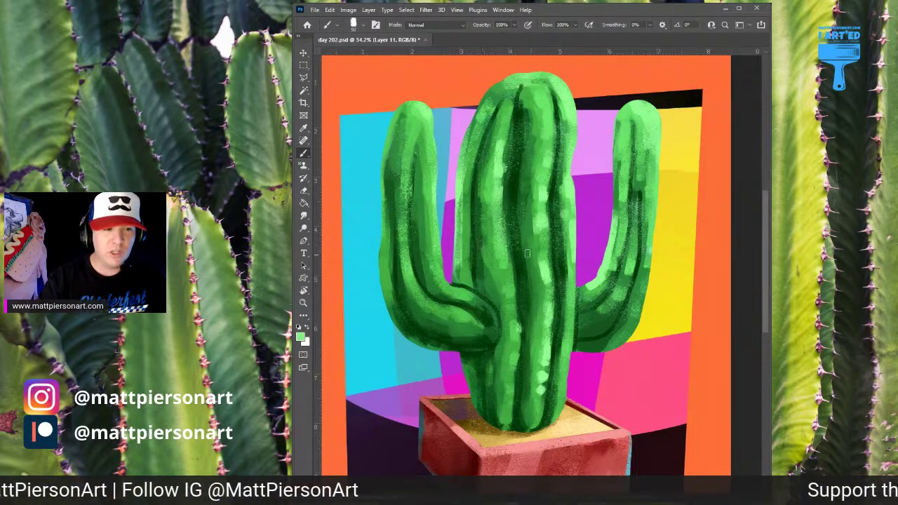
{"action": "left_click_drag", "start_coordinate": [503, 237], "coordinate": [512, 280]}
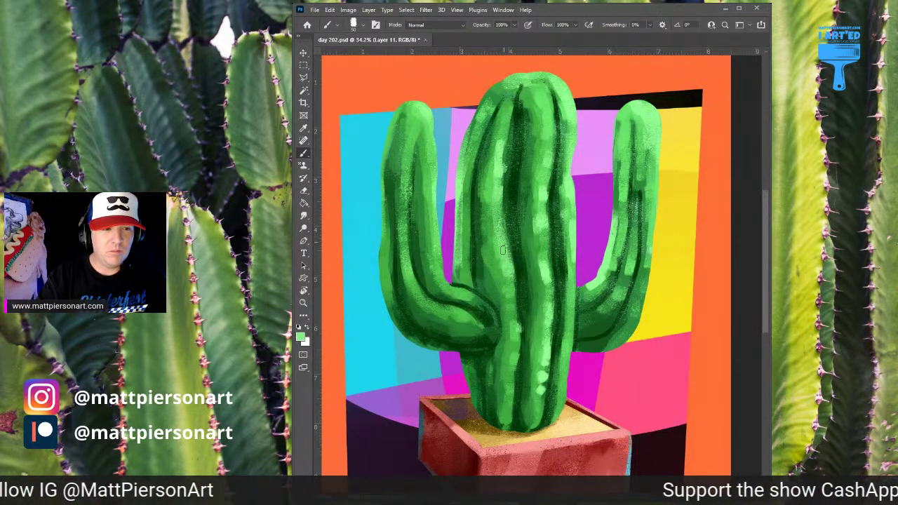
Step: Deepen the shadow where the left arm joins the trunk with sampled dark greens
{"action": "left_click", "coordinate": [488, 310], "text": "alt"}
{"action": "left_click_drag", "start_coordinate": [475, 300], "coordinate": [494, 322]}
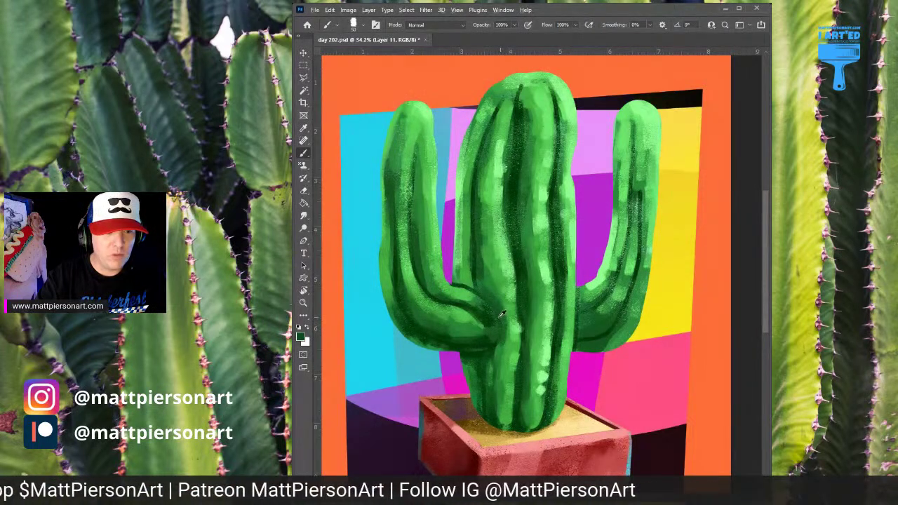
{"action": "left_click_drag", "start_coordinate": [498, 320], "coordinate": [495, 351]}
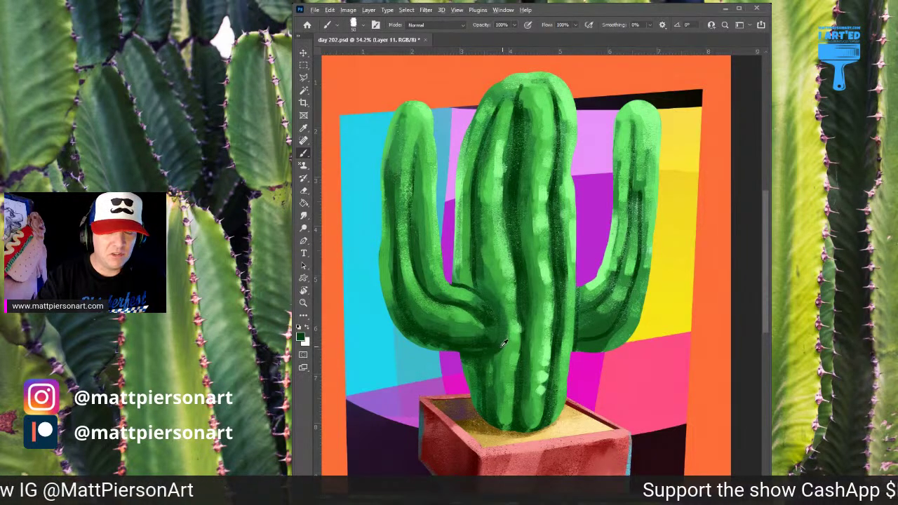
{"action": "left_click", "coordinate": [500, 343], "text": "alt"}
{"action": "mouse_move", "coordinate": [500, 337]}
{"action": "left_mouse_down"}
{"action": "mouse_move", "coordinate": [495, 370]}
{"action": "mouse_move", "coordinate": [499, 357]}
{"action": "left_mouse_up"}
{"action": "left_click", "coordinate": [493, 346], "text": "alt"}
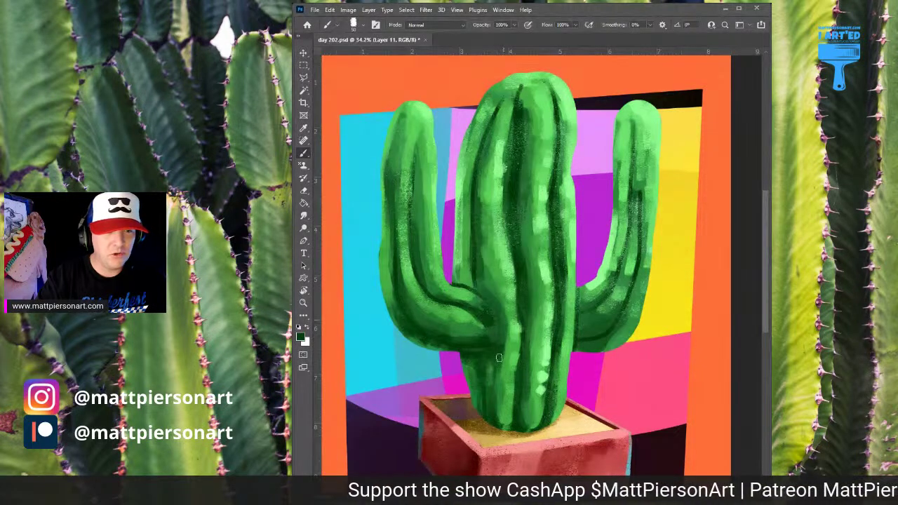
{"action": "left_click", "coordinate": [497, 320], "text": "alt"}
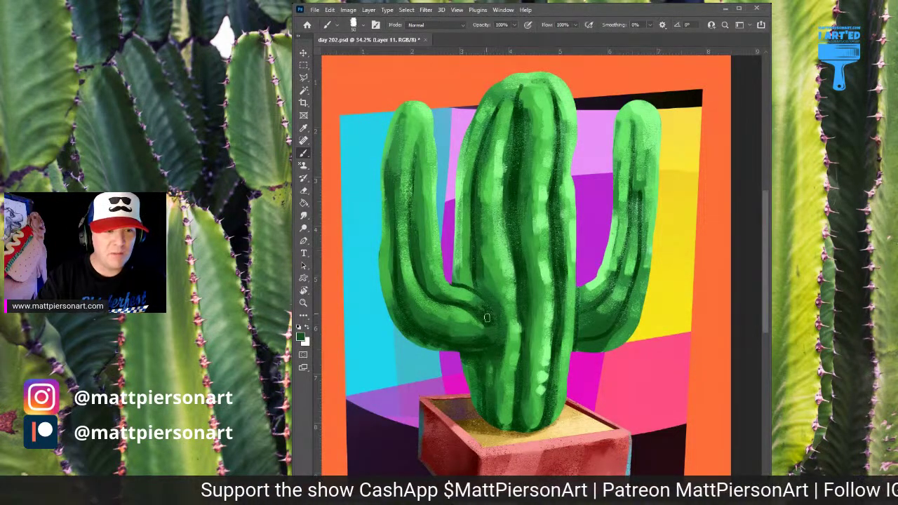
{"action": "left_click", "coordinate": [486, 320], "text": "alt"}
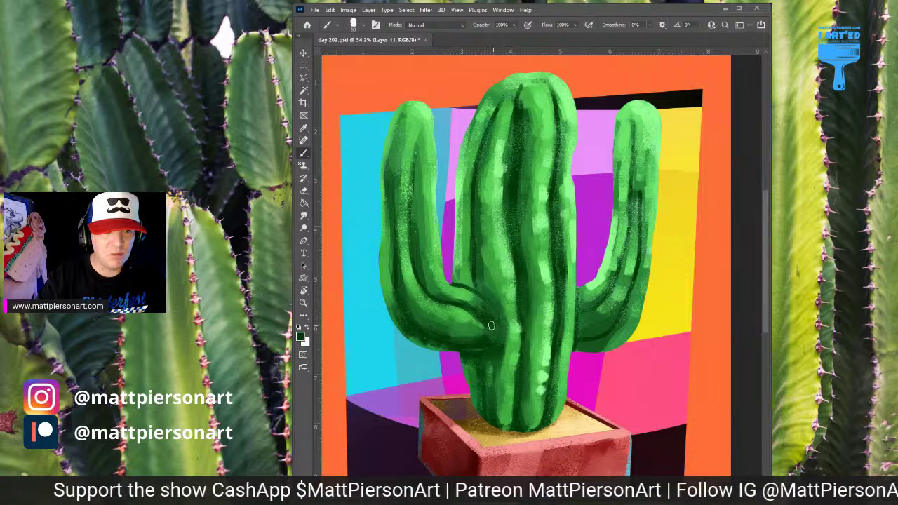
Step: Paint dark green along the trunk's left groove, from its middle down to the left arm's joint
{"action": "left_click", "coordinate": [464, 285], "text": "alt"}
{"action": "left_click_drag", "start_coordinate": [468, 281], "coordinate": [464, 251]}
{"action": "left_click", "coordinate": [470, 276], "text": "alt"}
{"action": "left_click", "coordinate": [468, 223], "text": "alt"}
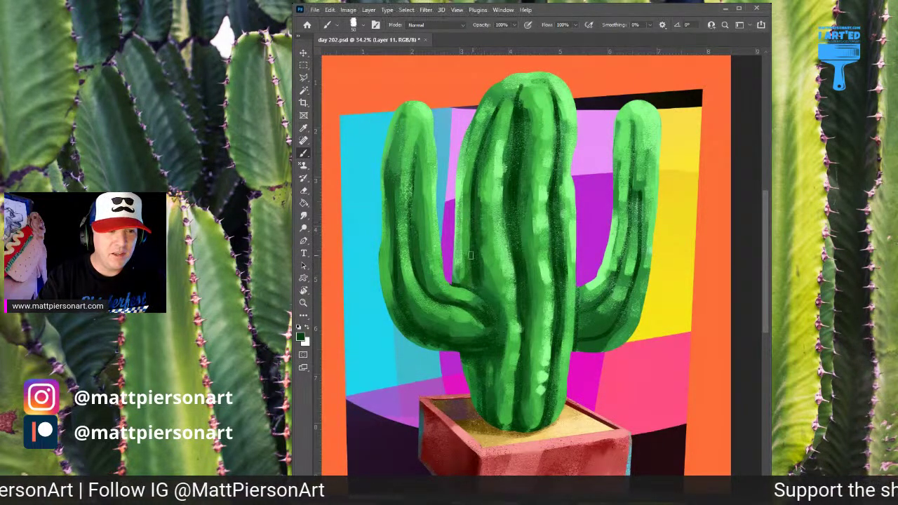
{"action": "left_click_drag", "start_coordinate": [470, 224], "coordinate": [478, 278]}
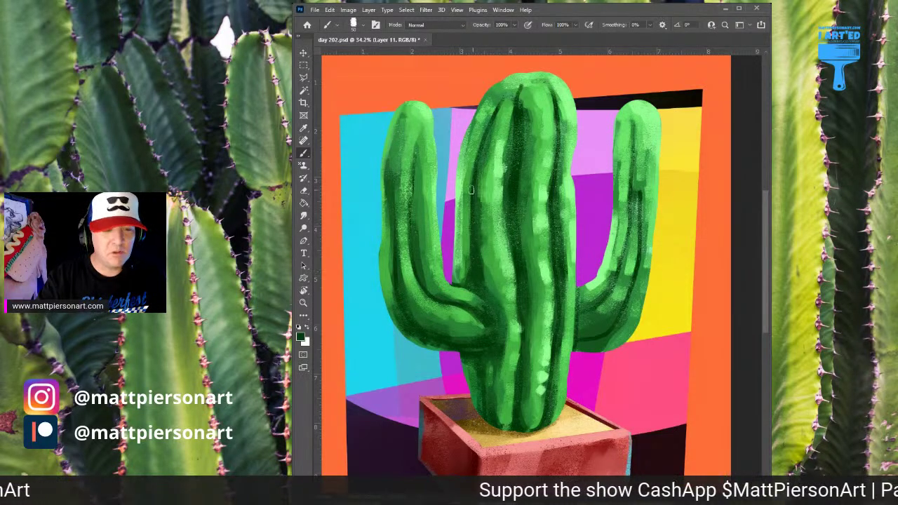
{"action": "left_click", "coordinate": [483, 258], "text": "alt"}
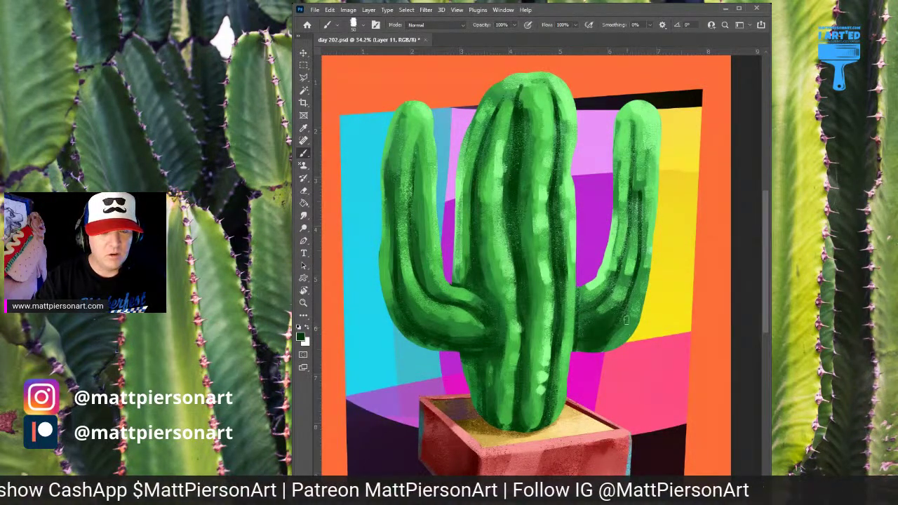
Step: Darken the underside of the right arm's bend and brush light green over its tip and upper outer edge
{"action": "left_click", "coordinate": [621, 322], "text": "alt"}
{"action": "left_click", "coordinate": [634, 286], "text": "alt"}
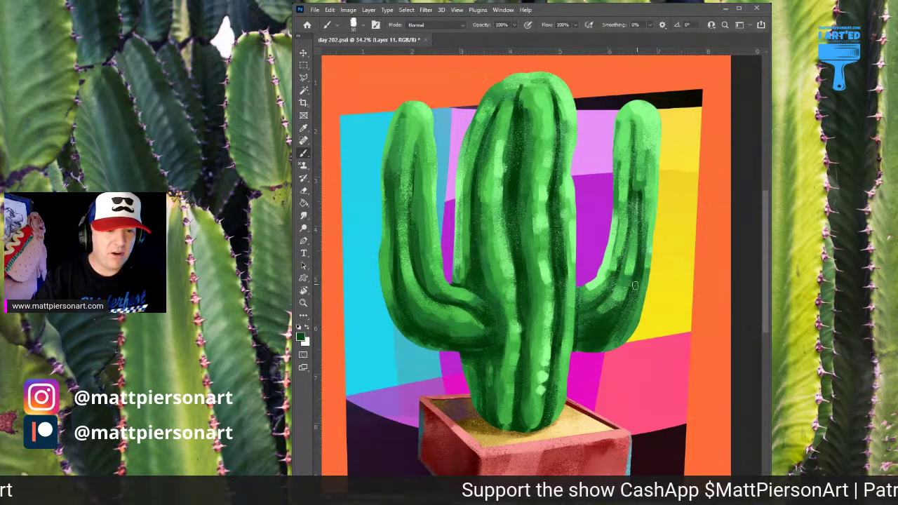
{"action": "left_click", "coordinate": [641, 170], "text": "alt"}
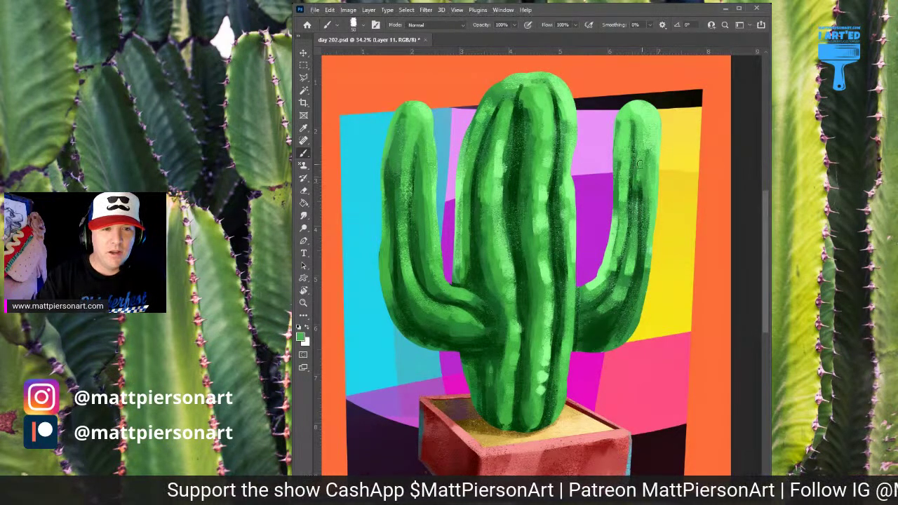
{"action": "left_click", "coordinate": [635, 176], "text": "alt"}
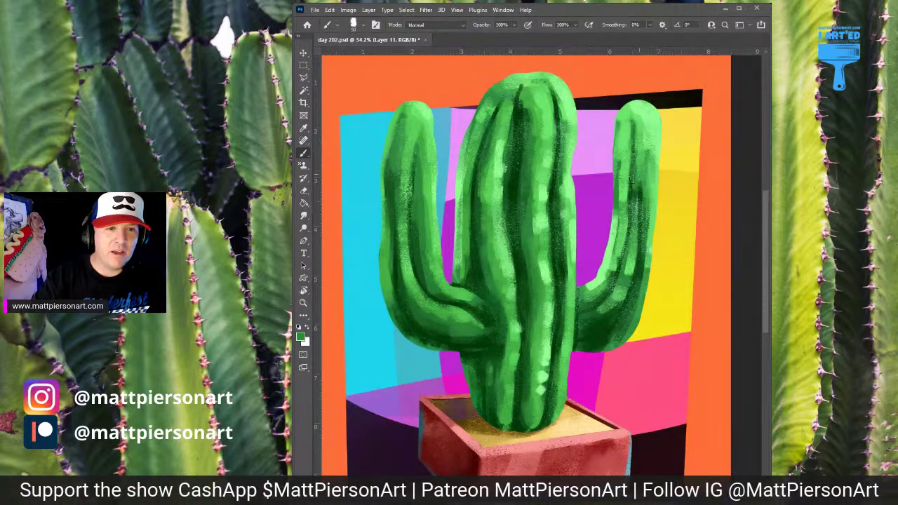
{"action": "left_click", "coordinate": [645, 153], "text": "alt"}
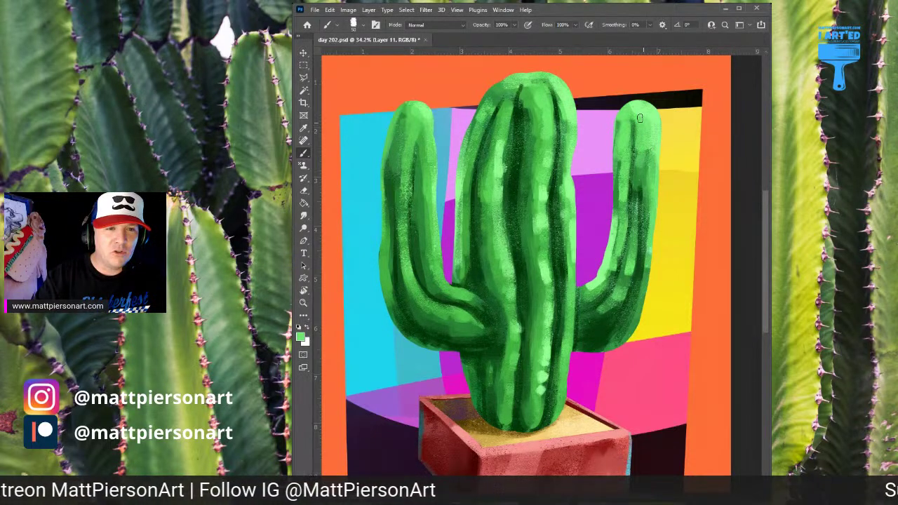
{"action": "mouse_move", "coordinate": [636, 106]}
{"action": "left_mouse_down"}
{"action": "mouse_move", "coordinate": [654, 133]}
{"action": "mouse_move", "coordinate": [643, 105]}
{"action": "mouse_move", "coordinate": [655, 215]}
{"action": "left_mouse_up"}
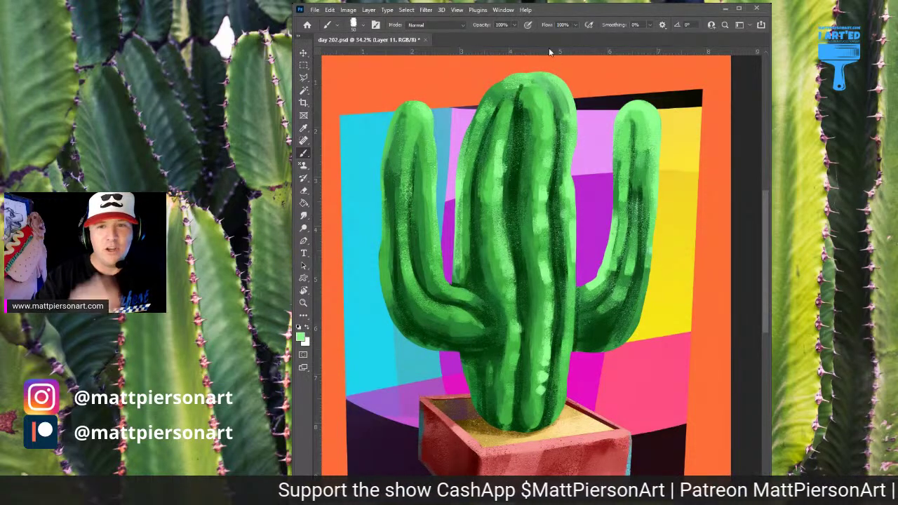
Step: Dab light green highlights around the trunk's top and upper left edge
{"action": "left_click", "coordinate": [518, 85], "text": "alt"}
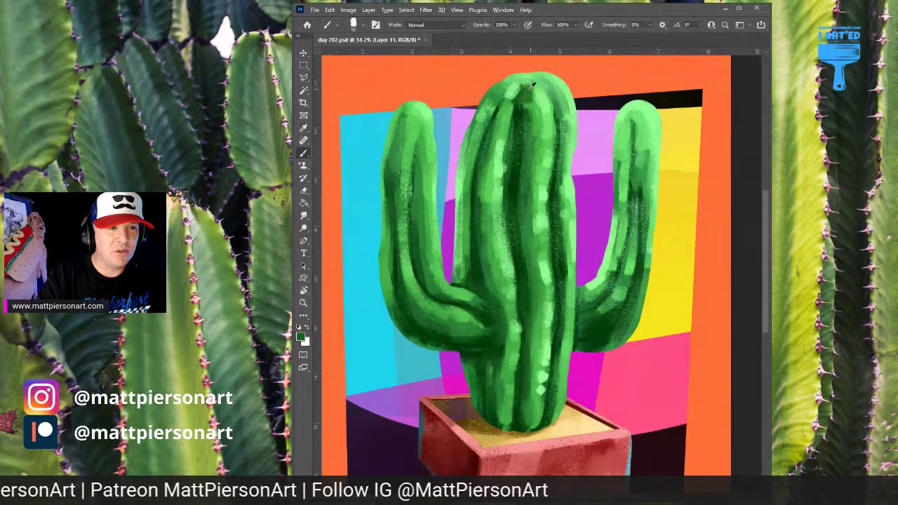
{"action": "left_click_drag", "start_coordinate": [531, 85], "coordinate": [530, 94]}
{"action": "key", "text": "ctrl+z"}
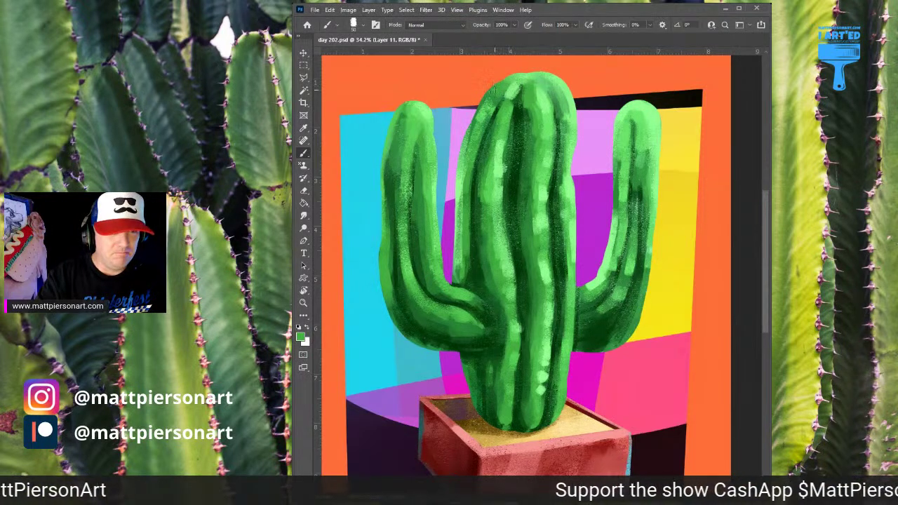
{"action": "left_click", "coordinate": [482, 107], "text": "alt"}
{"action": "mouse_move", "coordinate": [488, 102]}
{"action": "left_mouse_down"}
{"action": "mouse_move", "coordinate": [498, 97]}
{"action": "mouse_move", "coordinate": [491, 88]}
{"action": "left_mouse_up"}
{"action": "left_click", "coordinate": [488, 151]}
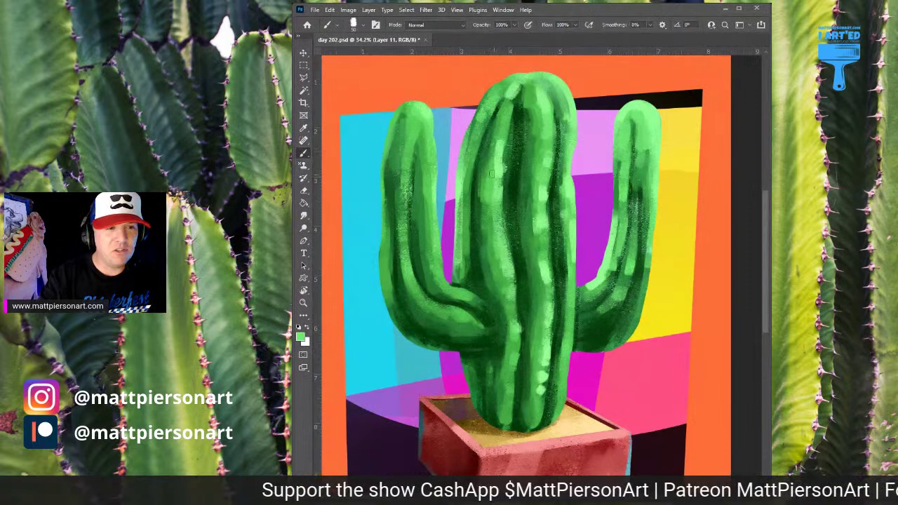
Step: Blend mid and light greens down the rib left of the trunk's centre, brightening it above the left arm's joint
{"action": "left_click", "coordinate": [486, 165], "text": "alt"}
{"action": "left_click", "coordinate": [481, 196], "text": "alt"}
{"action": "left_click", "coordinate": [483, 185], "text": "alt"}
{"action": "left_click_drag", "start_coordinate": [482, 171], "coordinate": [485, 226]}
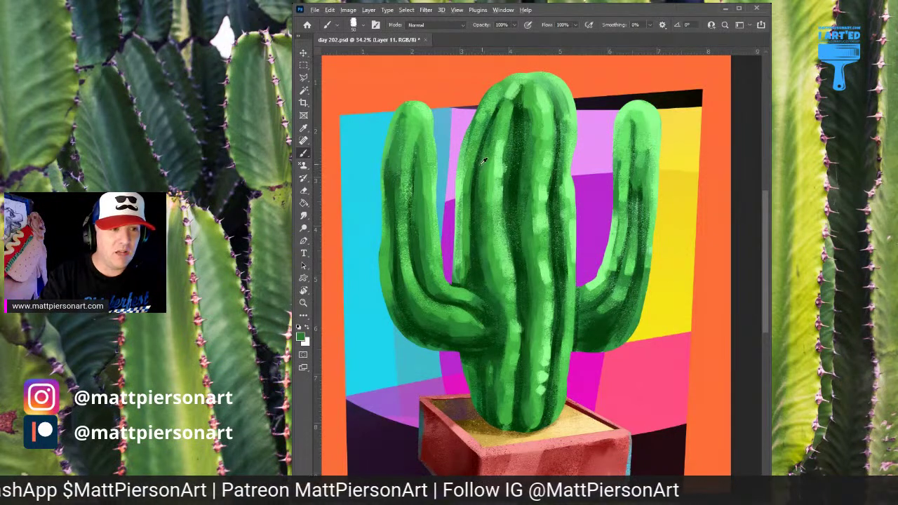
{"action": "left_click", "coordinate": [495, 223], "text": "alt"}
{"action": "left_click_drag", "start_coordinate": [495, 226], "coordinate": [494, 273]}
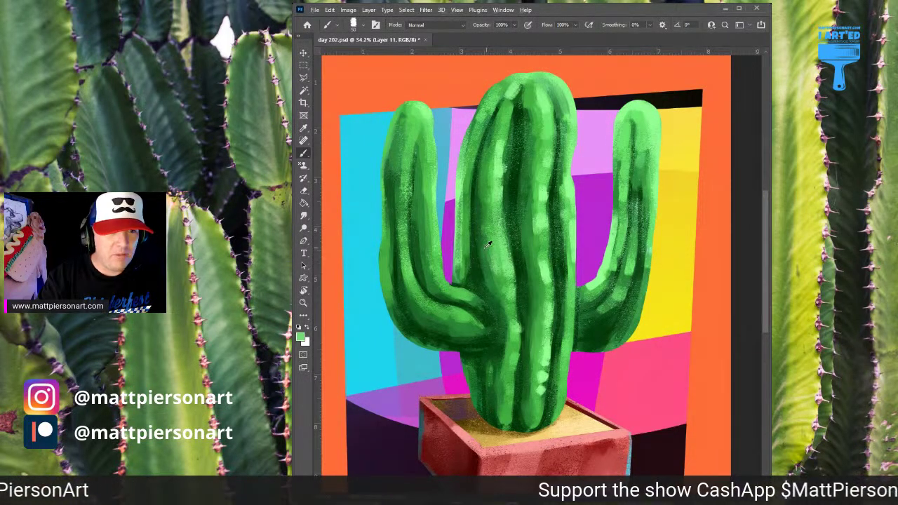
{"action": "left_click_drag", "start_coordinate": [485, 204], "coordinate": [495, 263]}
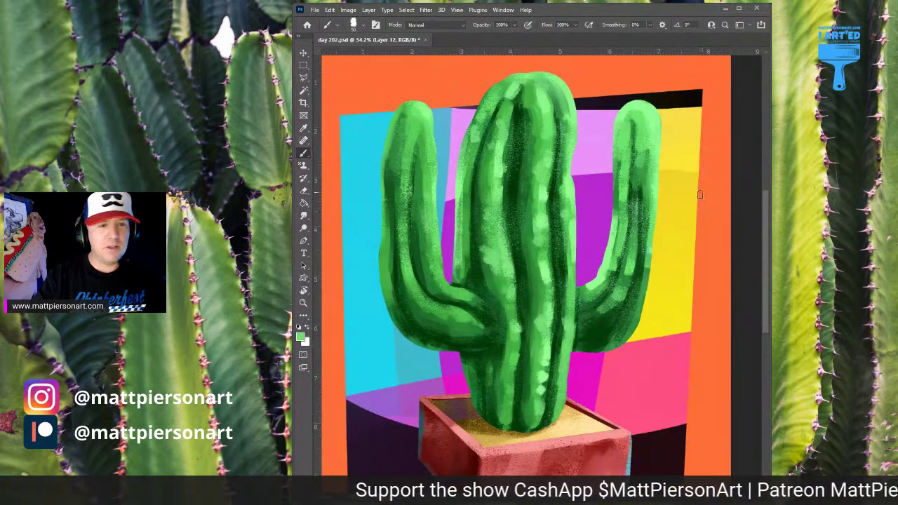
Step: Dab yellow reflected light, mixed with sampled greens, onto the right arm's tip and along its upper outer edge
{"action": "left_click", "coordinate": [655, 127], "text": "alt"}
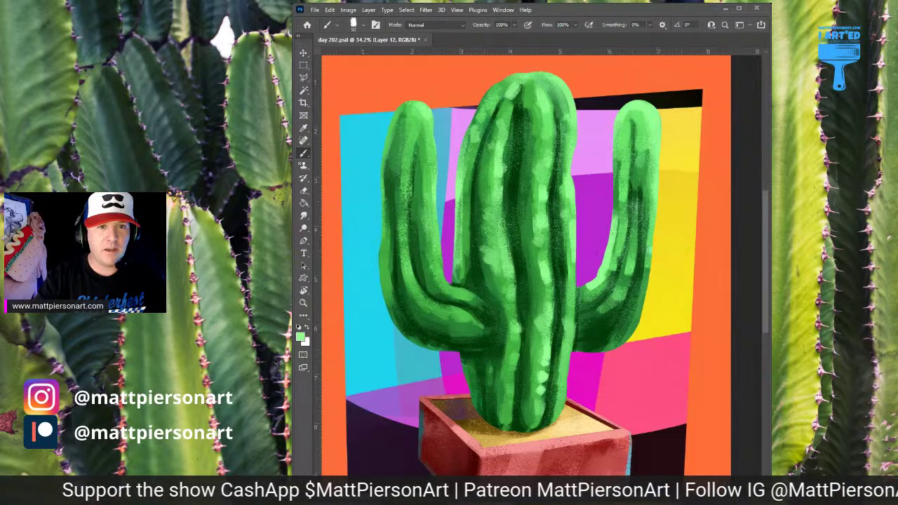
{"action": "left_click", "coordinate": [680, 134], "text": "alt"}
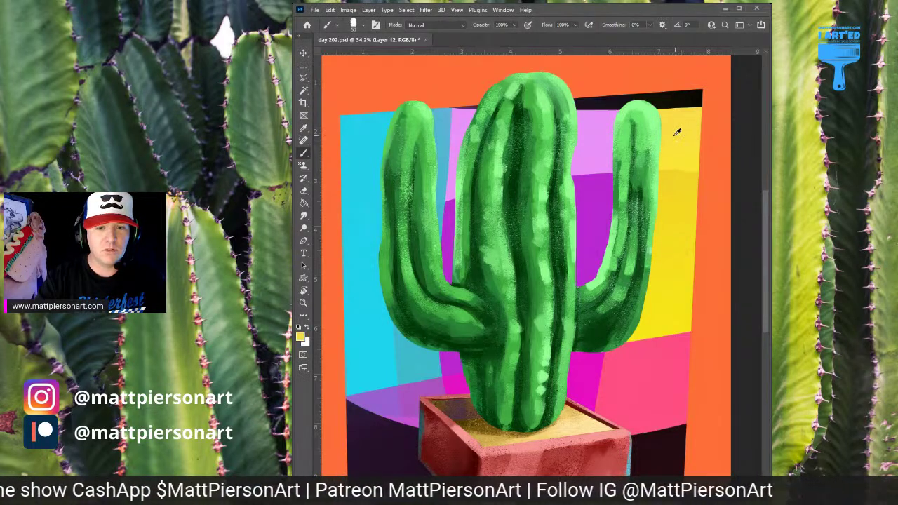
{"action": "left_click", "coordinate": [656, 121], "text": "alt"}
{"action": "left_click", "coordinate": [680, 115], "text": "alt"}
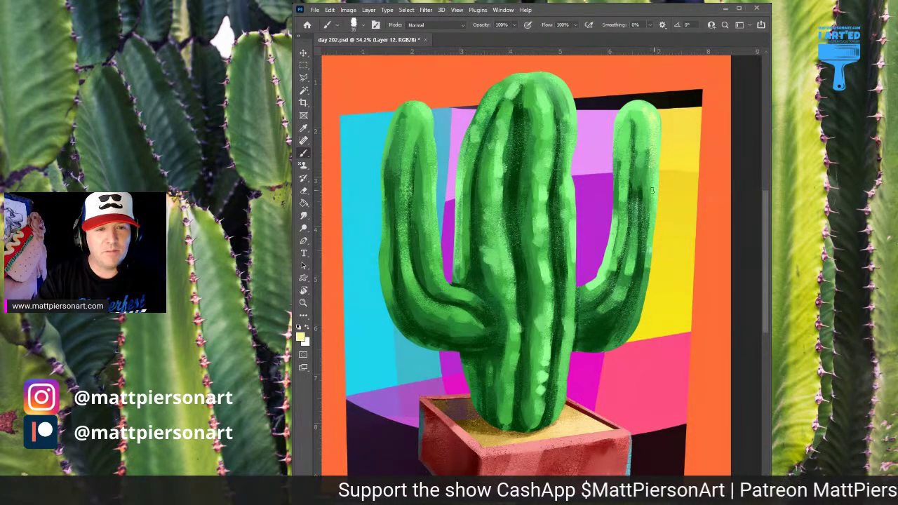
{"action": "left_click", "coordinate": [651, 208], "text": "alt"}
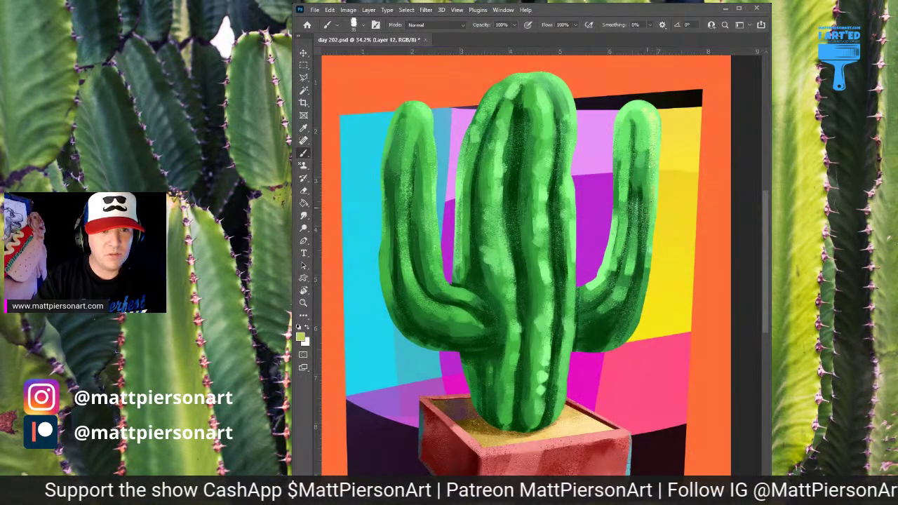
Step: Sample the pink and purple background bands and brush those tints down the upper inner side of the right arm
{"action": "left_click", "coordinate": [602, 138], "text": "alt"}
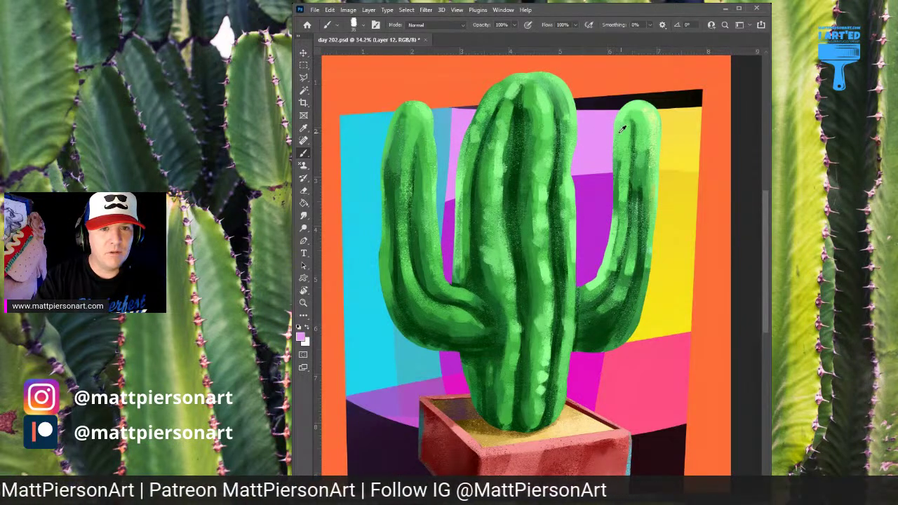
{"action": "left_click", "coordinate": [622, 129], "text": "alt"}
{"action": "left_click", "coordinate": [607, 138], "text": "alt"}
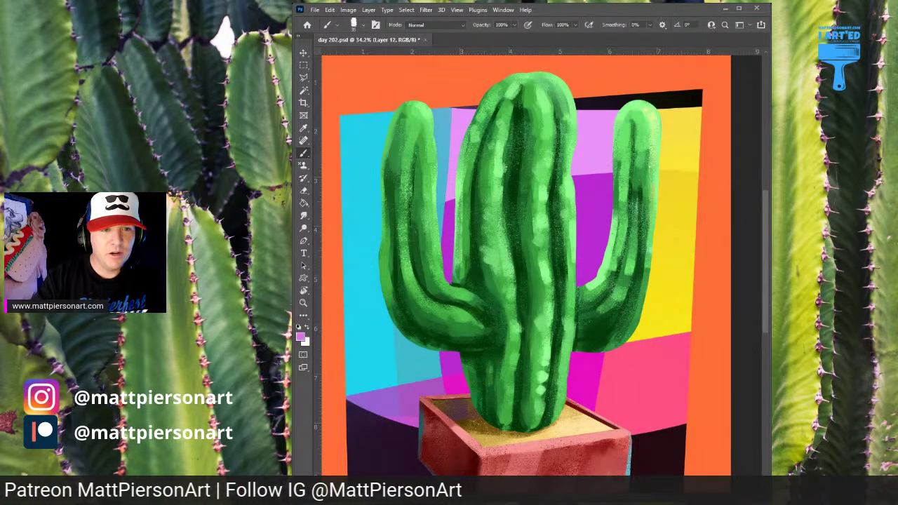
{"action": "left_click", "coordinate": [619, 156], "text": "alt"}
{"action": "left_click", "coordinate": [612, 180], "text": "alt"}
{"action": "left_click_drag", "start_coordinate": [617, 161], "coordinate": [621, 212]}
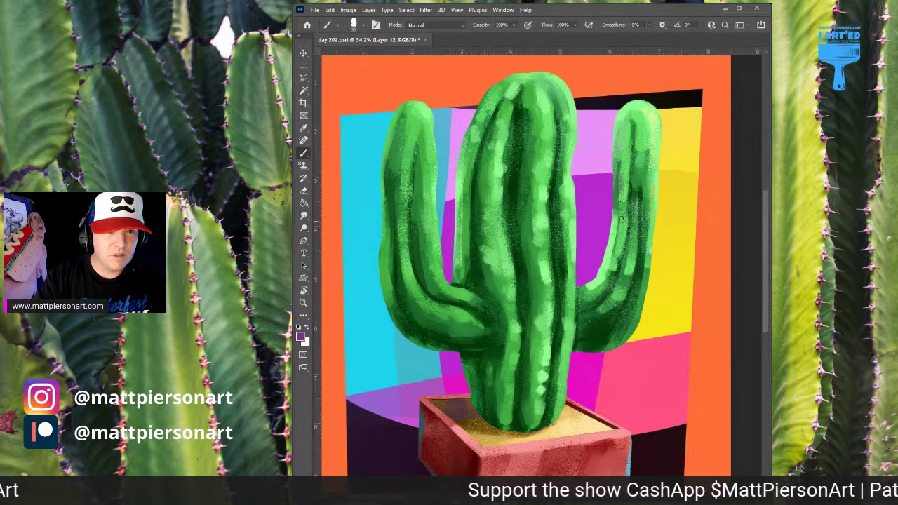
Step: Carry pink down the right arm's lower inner edge and paint dark purple into the shaded underside of its bend
{"action": "left_click", "coordinate": [615, 225], "text": "alt"}
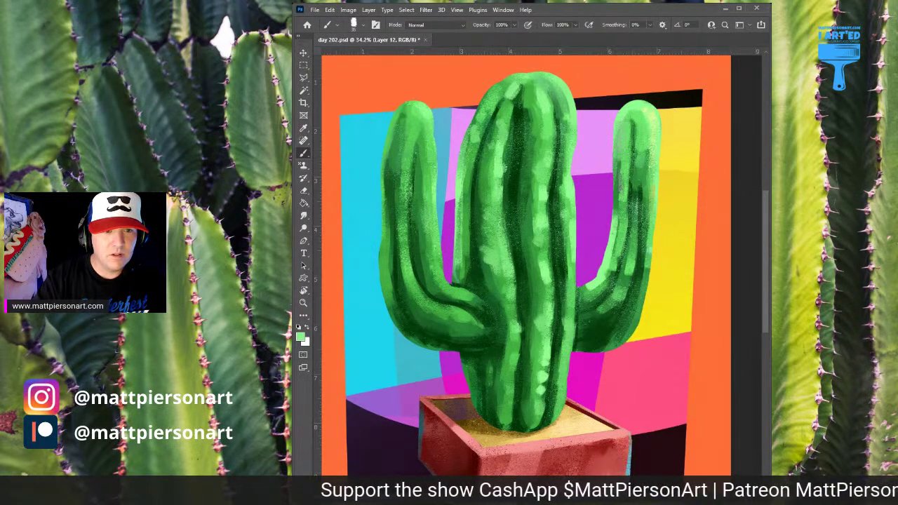
{"action": "left_click", "coordinate": [600, 195], "text": "alt"}
{"action": "left_click", "coordinate": [617, 225], "text": "alt"}
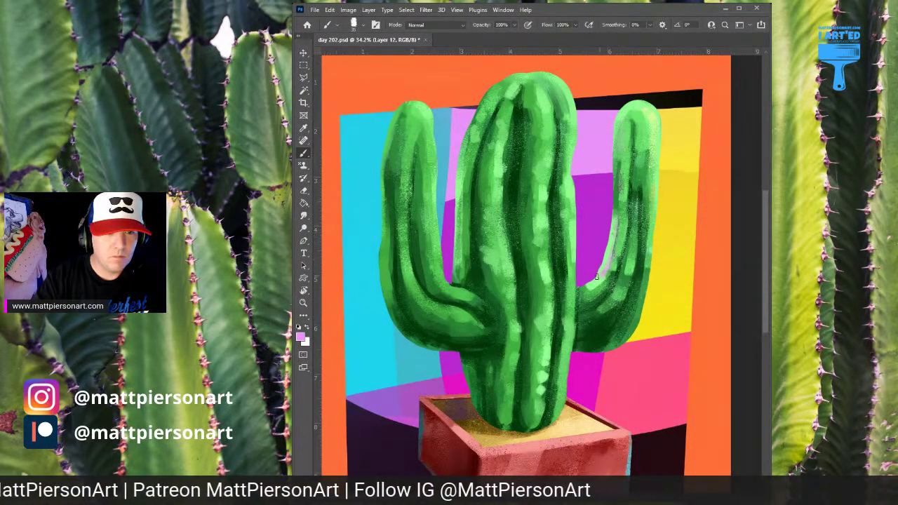
{"action": "left_click_drag", "start_coordinate": [592, 330], "coordinate": [616, 294]}
{"action": "left_click", "coordinate": [616, 326], "text": "alt"}
{"action": "left_click", "coordinate": [622, 295], "text": "alt"}
{"action": "left_click", "coordinate": [639, 286], "text": "alt"}
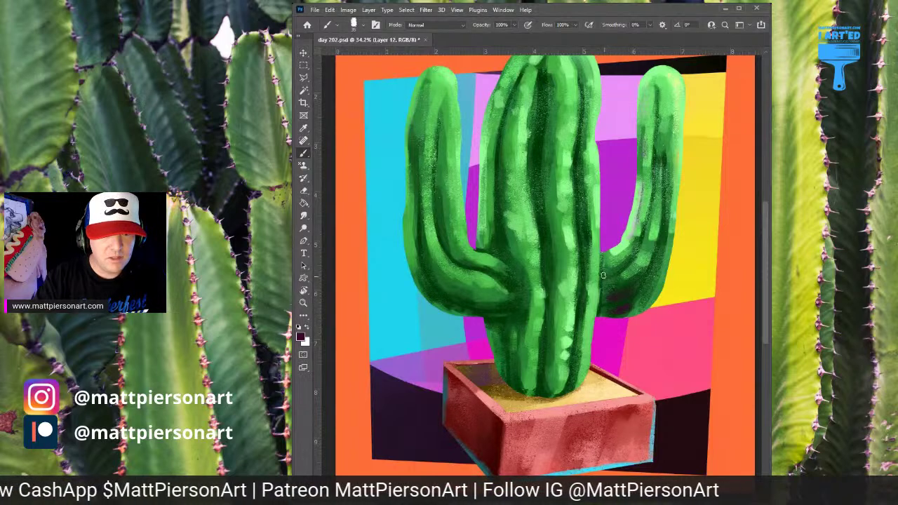
Step: Tint the groove on the trunk's right side with muted purple and dab light pink on the rib beside it
{"action": "left_click", "coordinate": [614, 169], "text": "alt"}
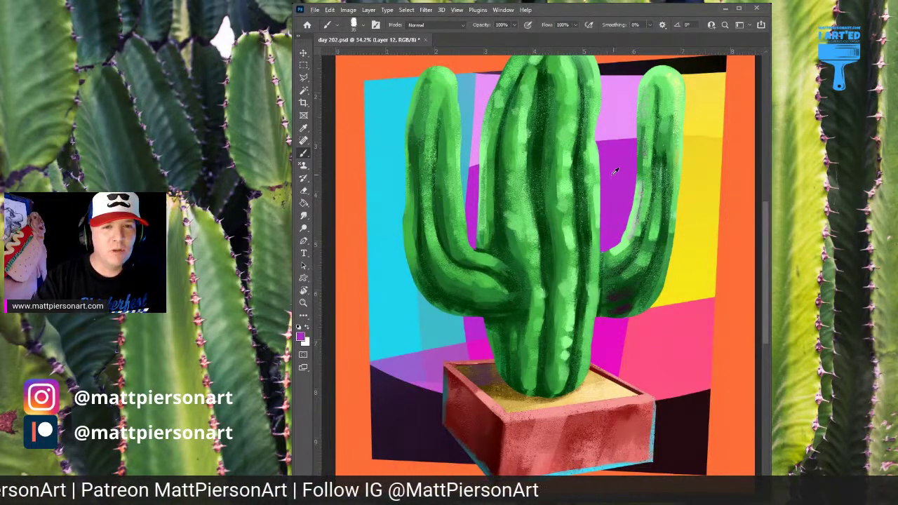
{"action": "left_click", "coordinate": [581, 182], "text": "alt"}
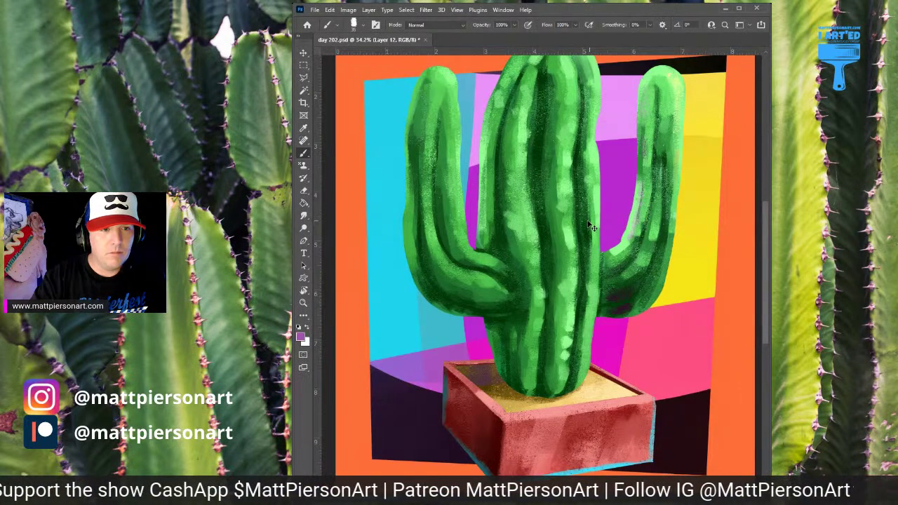
{"action": "left_click", "coordinate": [586, 185], "text": "alt"}
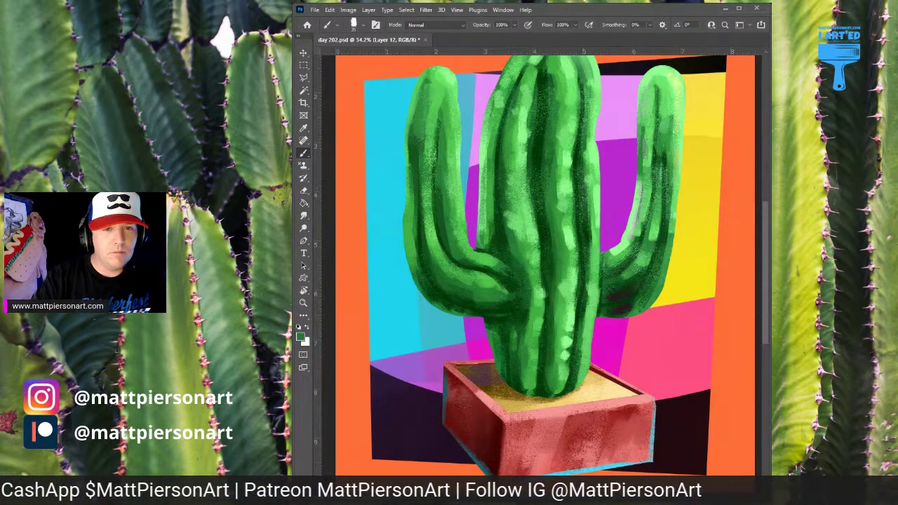
{"action": "left_click", "coordinate": [639, 106], "text": "alt"}
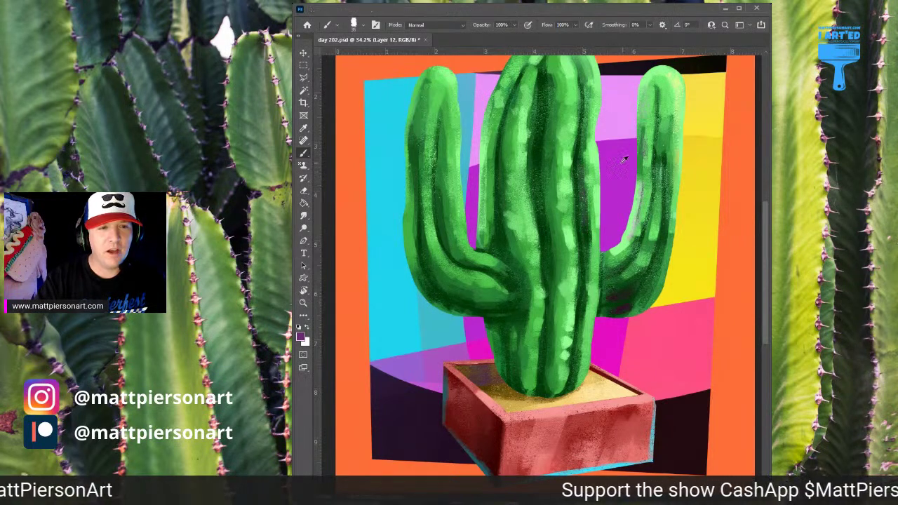
{"action": "left_click", "coordinate": [594, 155], "text": "alt"}
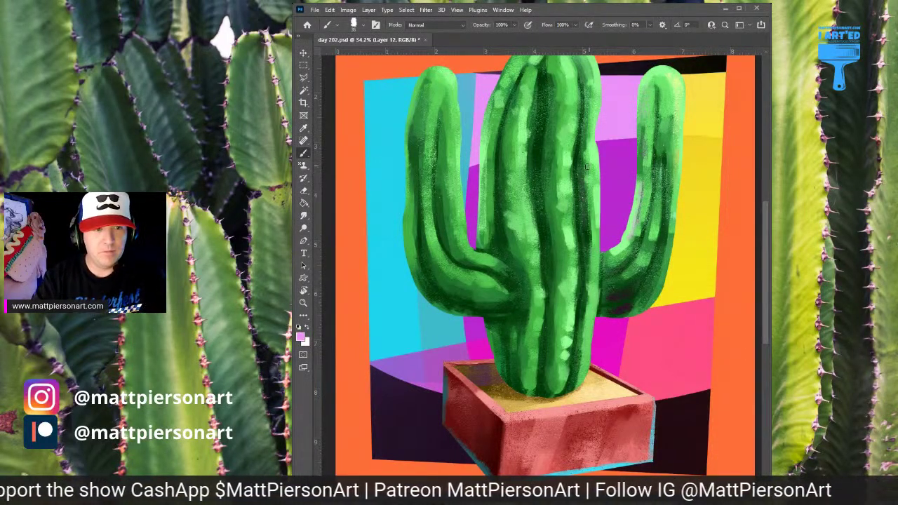
Step: Sample the orange background and dab soft orange reflections across the rounded top of the trunk
{"action": "left_click_drag", "start_coordinate": [618, 133], "coordinate": [624, 180]}
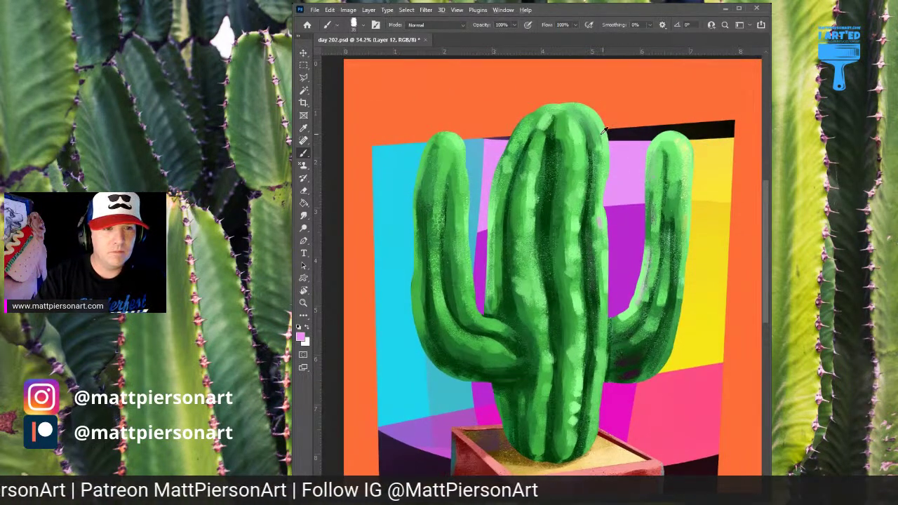
{"action": "left_click", "coordinate": [583, 108], "text": "alt"}
{"action": "left_click", "coordinate": [591, 94], "text": "alt"}
{"action": "left_click", "coordinate": [581, 109], "text": "alt"}
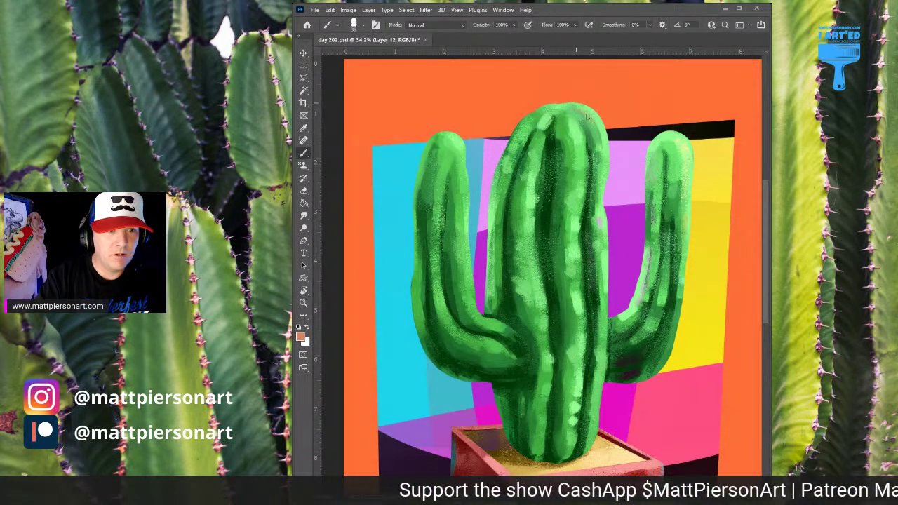
{"action": "left_click", "coordinate": [552, 113], "text": "alt"}
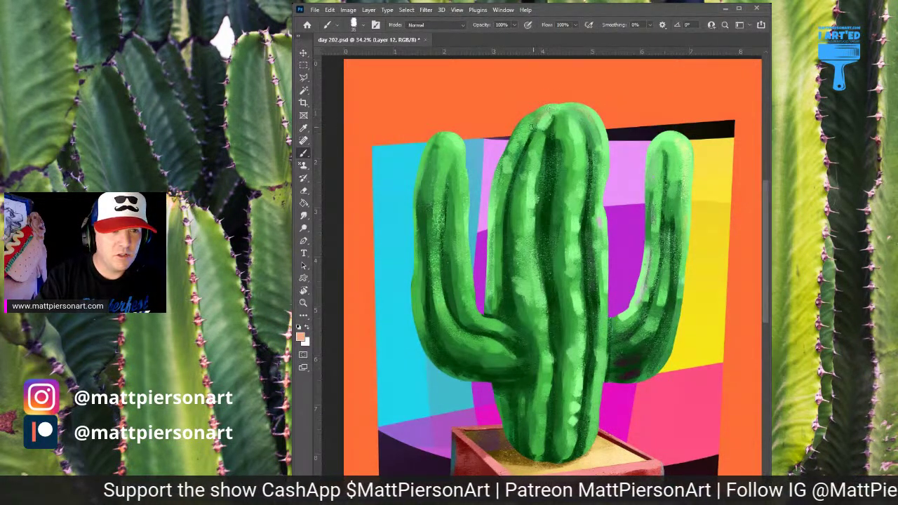
Step: Brush pink and purple reflections, sampled from the background bands, onto the trunk's upper left ribs
{"action": "left_click_drag", "start_coordinate": [532, 205], "coordinate": [595, 172]}
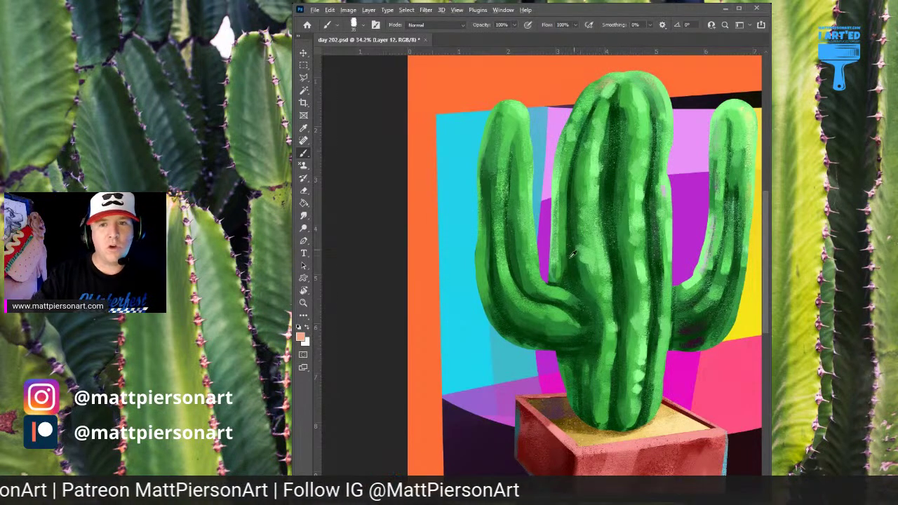
{"action": "left_click", "coordinate": [554, 120], "text": "alt"}
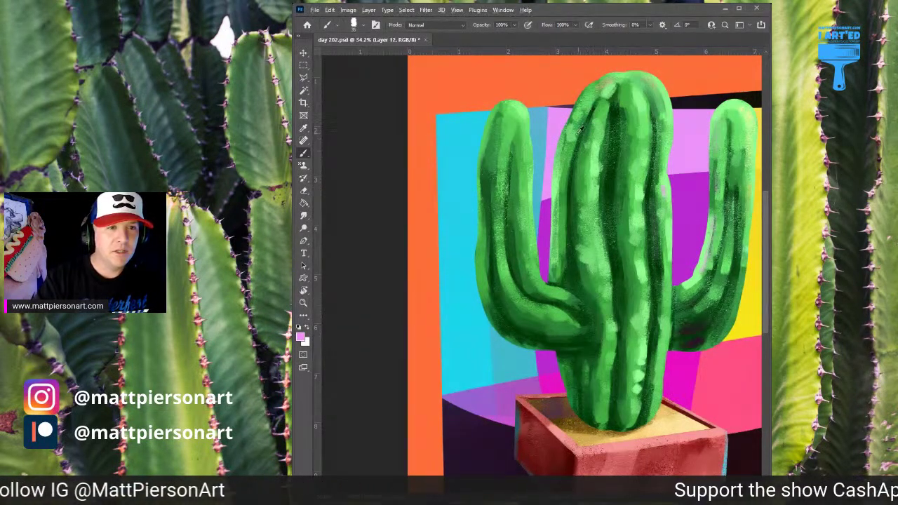
{"action": "left_click", "coordinate": [566, 144], "text": "alt"}
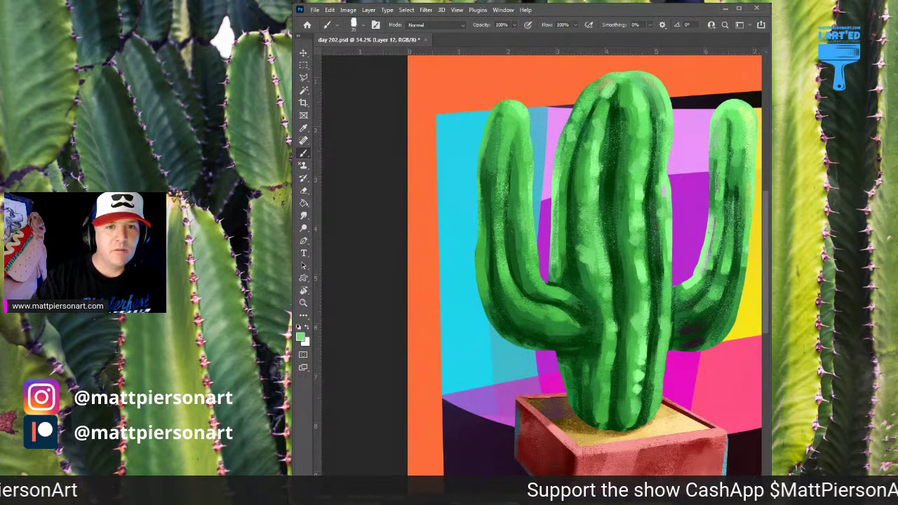
{"action": "left_click", "coordinate": [588, 165], "text": "alt"}
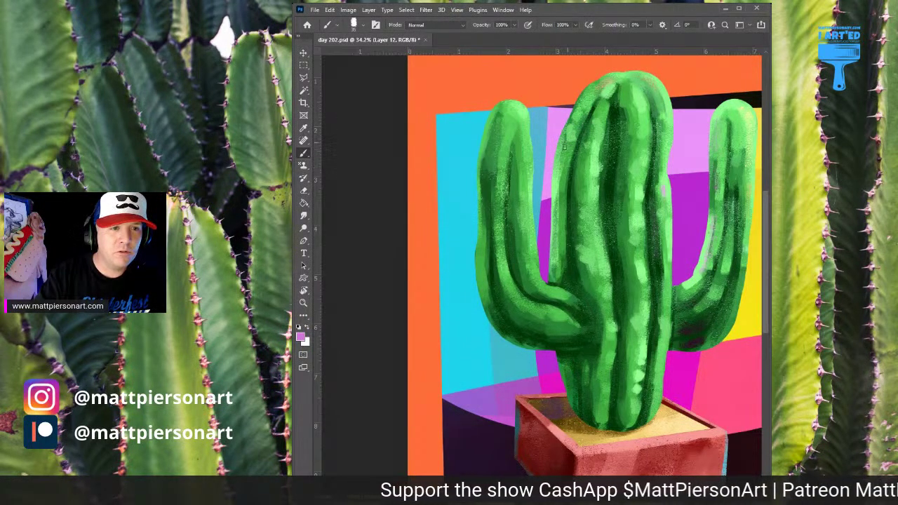
{"action": "left_click", "coordinate": [598, 158], "text": "alt"}
{"action": "left_click", "coordinate": [561, 173], "text": "alt"}
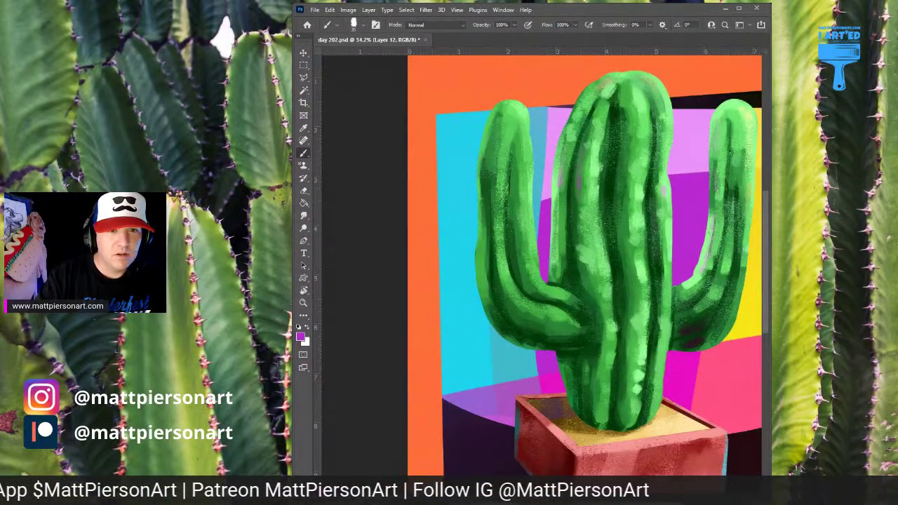
Step: Darken the trunk's left groove with deep purple down to the left arm's joint and onto the lower trunk
{"action": "key", "text": "x"}
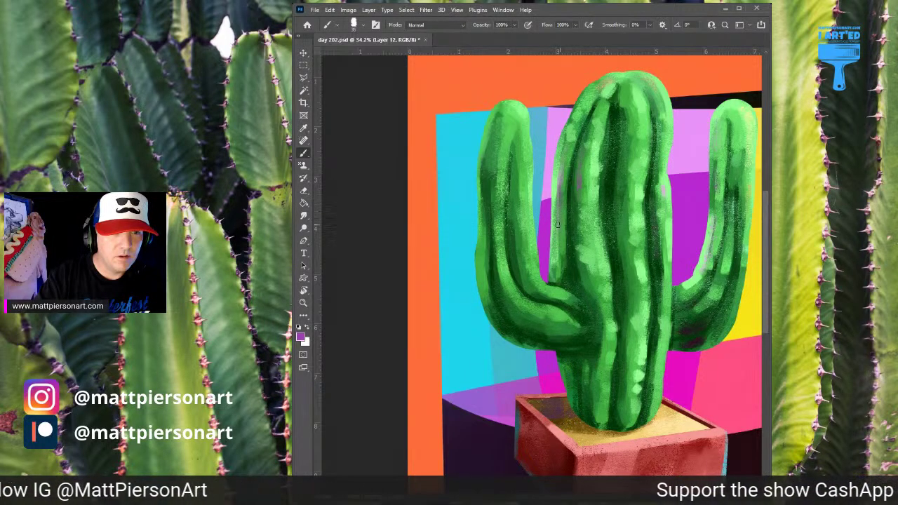
{"action": "key", "text": "x"}
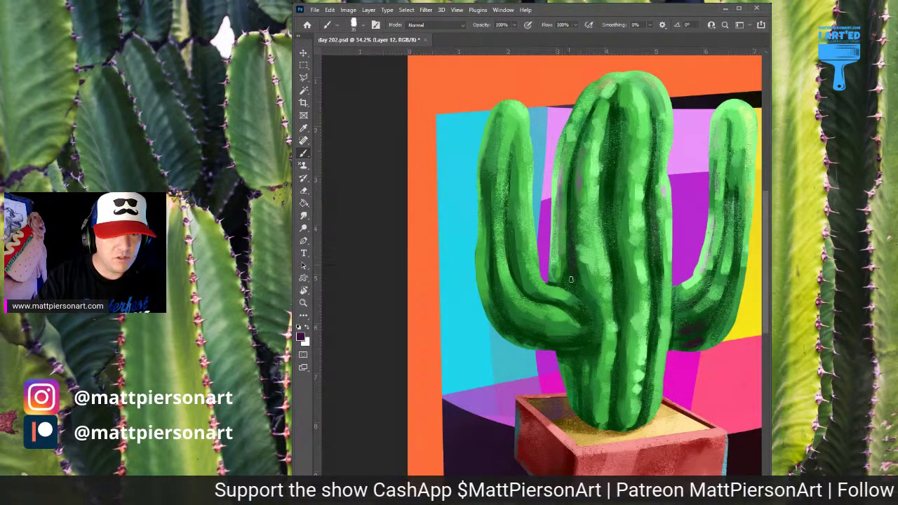
{"action": "left_click_drag", "start_coordinate": [595, 307], "coordinate": [588, 242]}
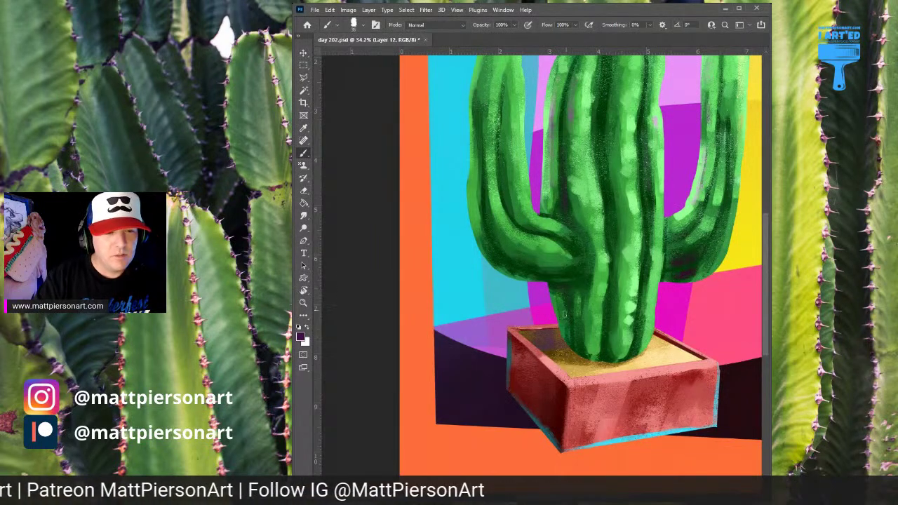
Step: Sample the cyan background and paint muted blue-teal reflections along the left arm's outer edge
{"action": "mouse_move", "coordinate": [525, 133]}
{"action": "left_mouse_down"}
{"action": "mouse_move", "coordinate": [533, 183]}
{"action": "mouse_move", "coordinate": [559, 219]}
{"action": "left_mouse_up"}
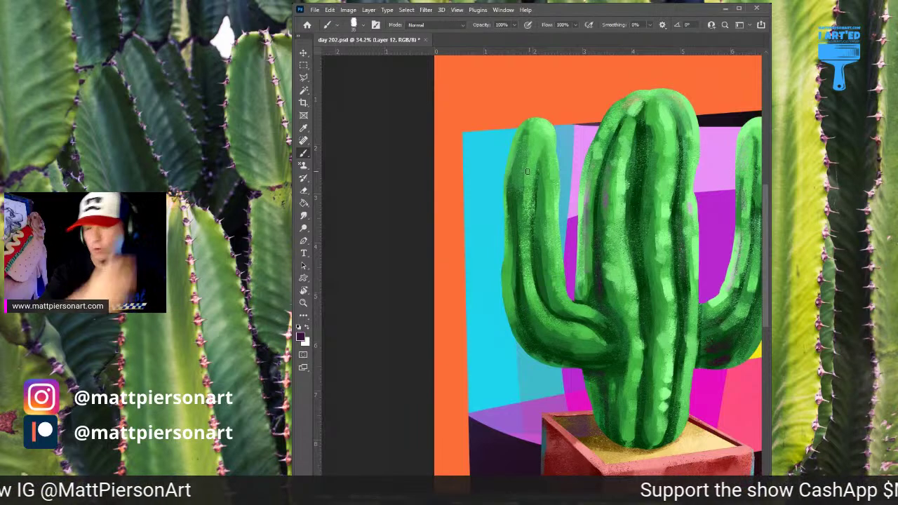
{"action": "left_click", "coordinate": [491, 181], "text": "alt"}
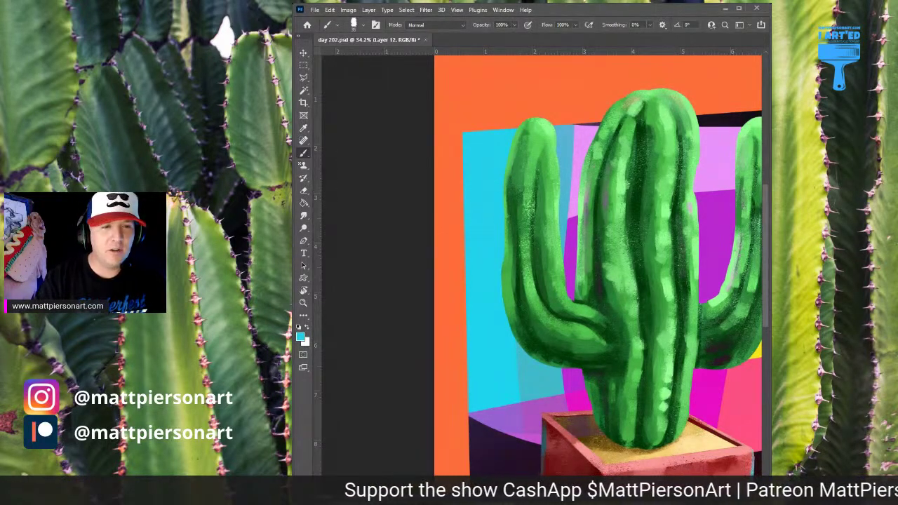
{"action": "left_click", "coordinate": [518, 176], "text": "alt"}
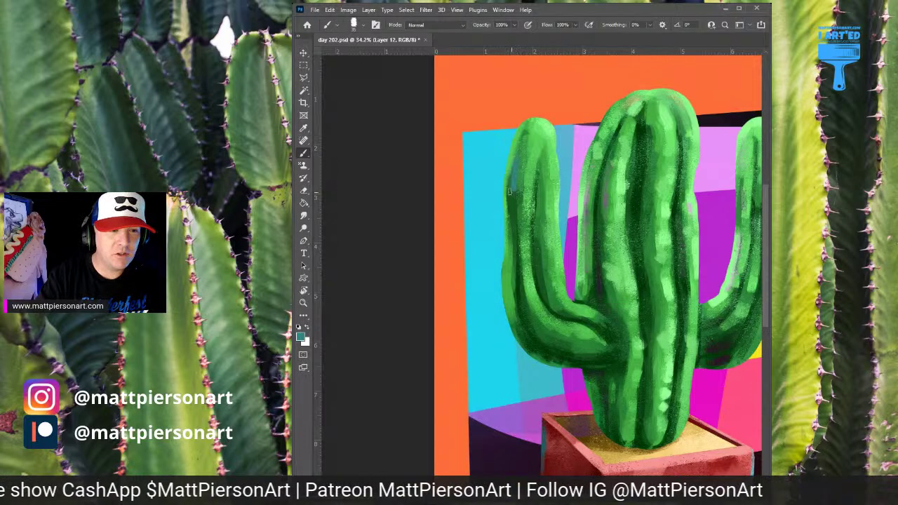
{"action": "left_click", "coordinate": [508, 263], "text": "alt"}
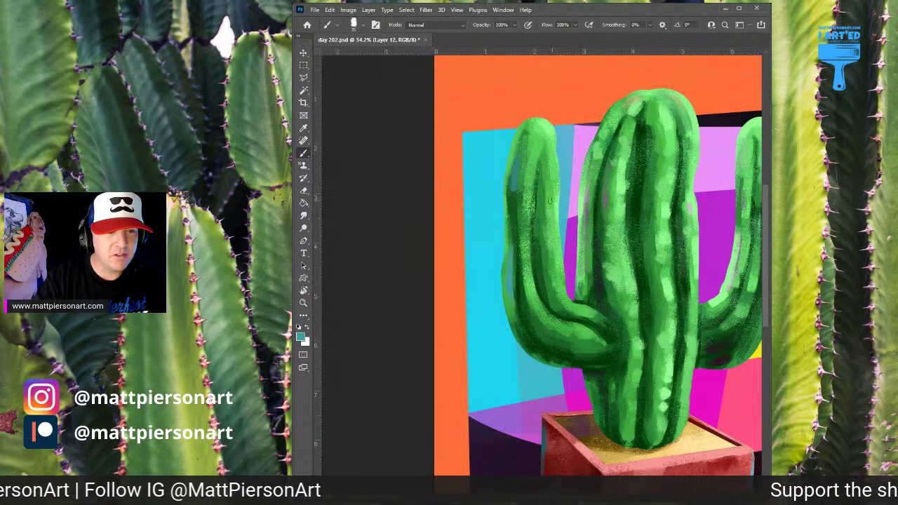
Step: Dab light cyan along the left arm's upper inner edge and pick dark teal for shading the underside of its bend
{"action": "left_click", "coordinate": [562, 140], "text": "alt"}
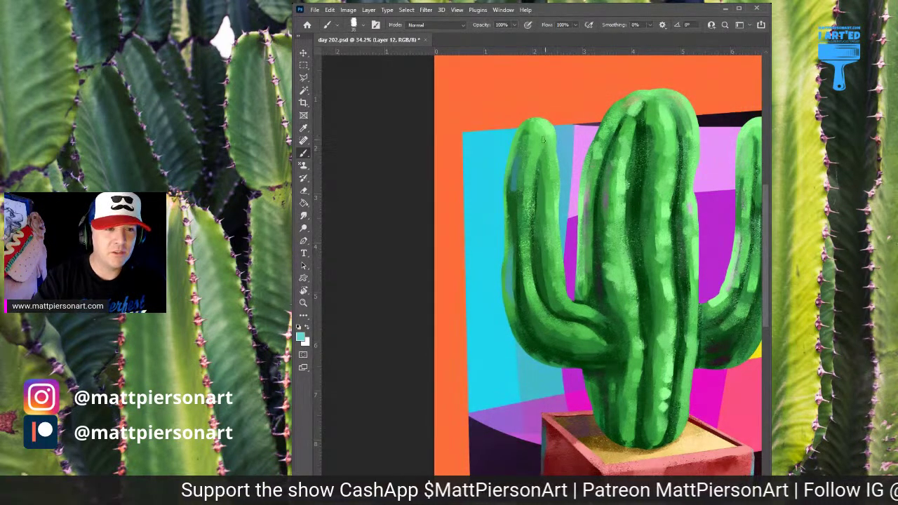
{"action": "left_click_drag", "start_coordinate": [550, 266], "coordinate": [545, 212]}
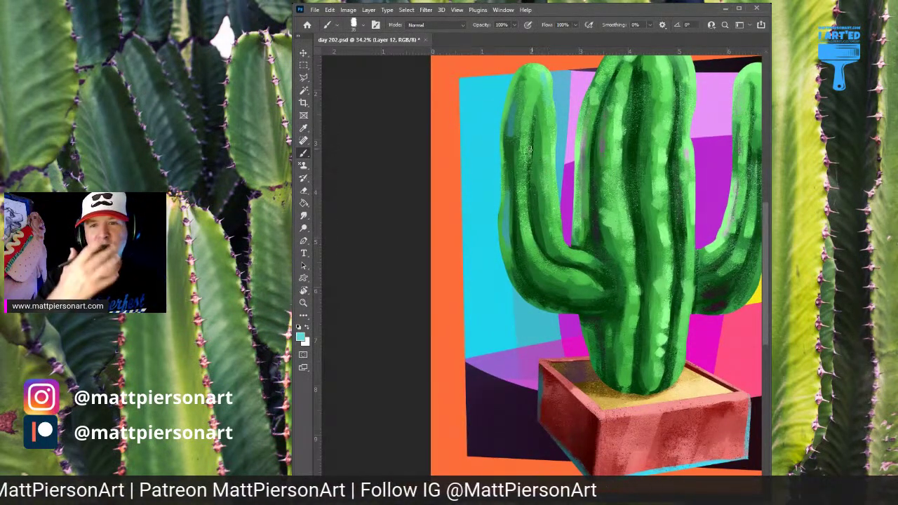
{"action": "left_click", "coordinate": [550, 141], "text": "alt"}
{"action": "left_click", "coordinate": [692, 102], "text": "alt"}
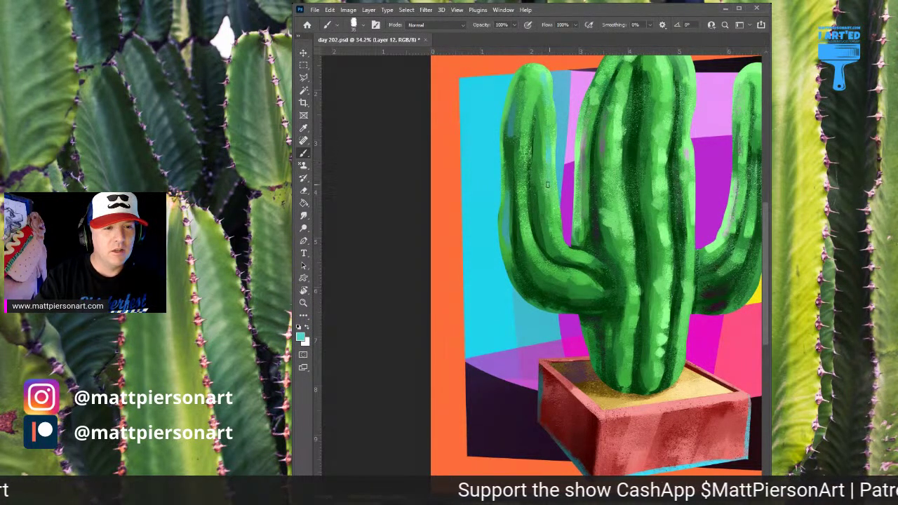
{"action": "left_click", "coordinate": [521, 282], "text": "alt"}
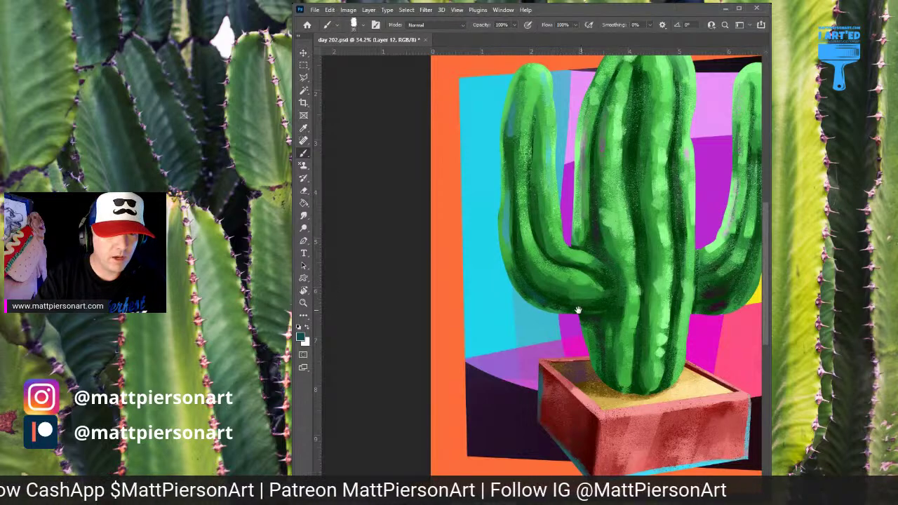
{"action": "left_click_drag", "start_coordinate": [578, 308], "coordinate": [545, 280]}
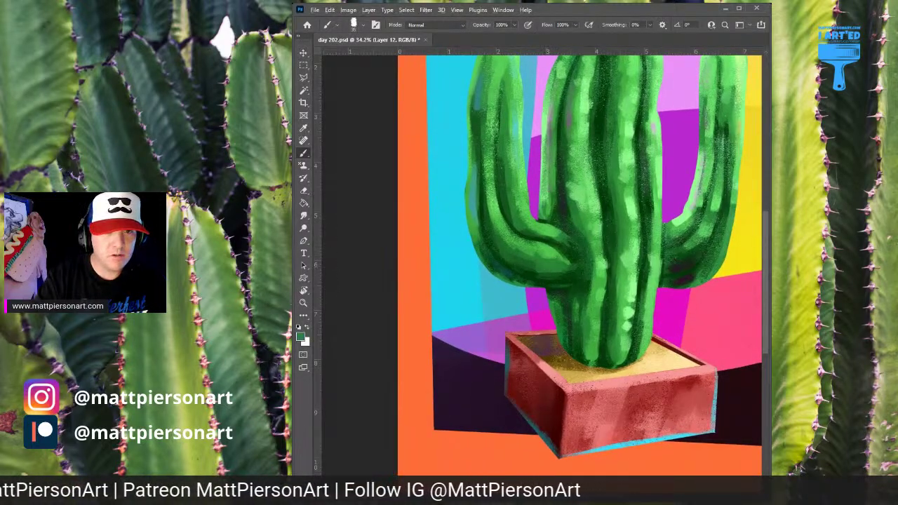
Step: Sample teal from the canvas and brush a reflection onto the underside of the left arm's bend near the trunk
{"action": "left_click", "coordinate": [526, 282], "text": "alt"}
{"action": "left_click_drag", "start_coordinate": [529, 271], "coordinate": [551, 273]}
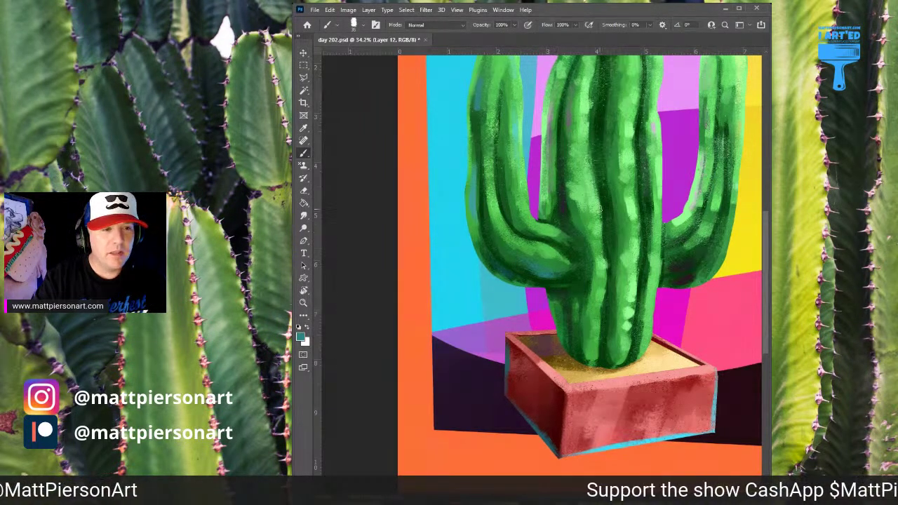
Step: Set up a small round brush on a new layer and sample a very dark green from the trunk's central groove
{"action": "mouse_move", "coordinate": [627, 206]}
{"action": "left_mouse_down"}
{"action": "mouse_move", "coordinate": [610, 215]}
{"action": "mouse_move", "coordinate": [684, 164]}
{"action": "left_mouse_up"}
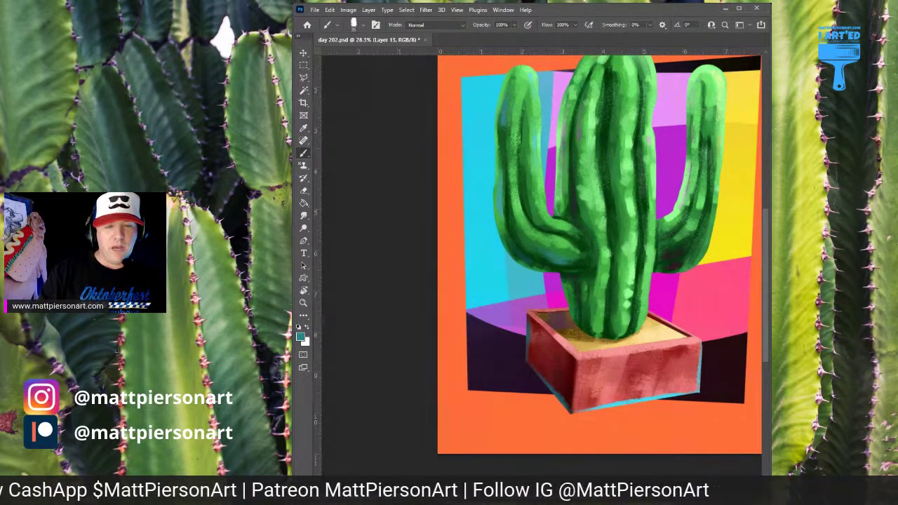
{"action": "key", "text": "period"}
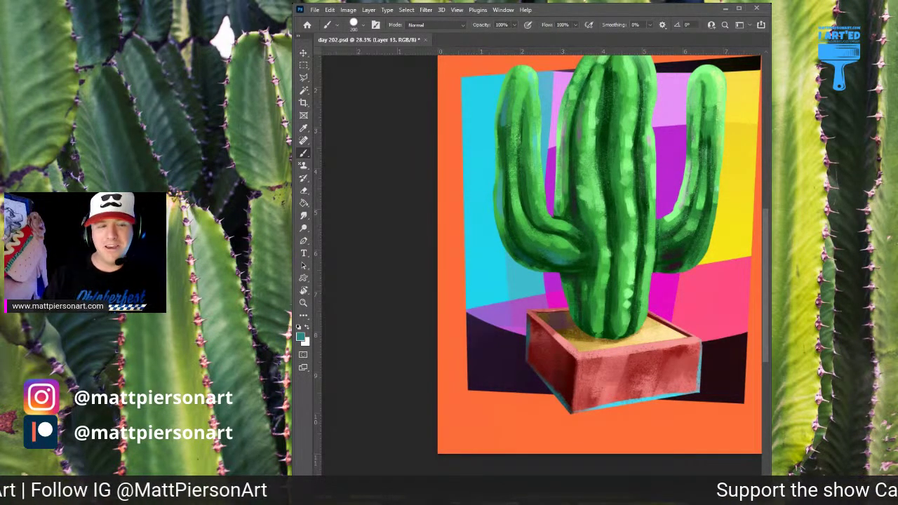
{"action": "left_click_drag", "start_coordinate": [653, 221], "coordinate": [571, 244]}
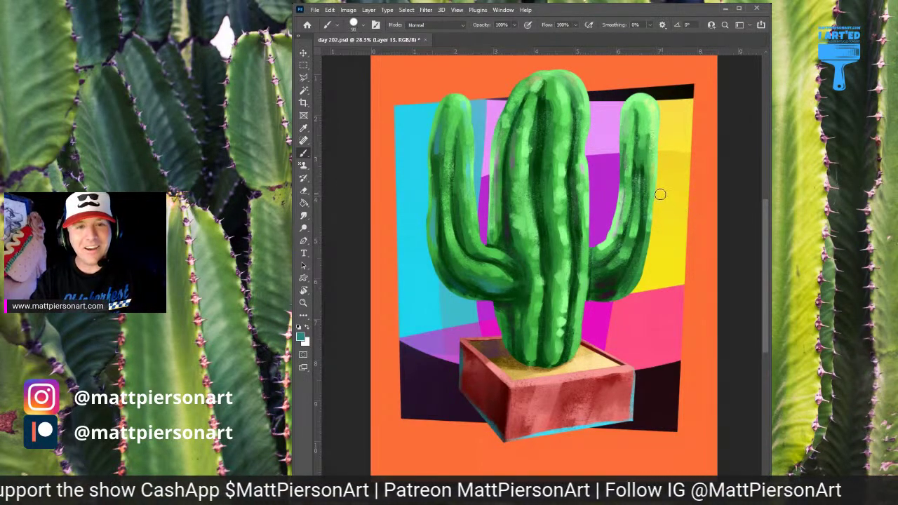
{"action": "key", "text": "bracketleft"}
{"action": "key", "text": "bracketleft"}
{"action": "key", "text": "bracketleft"}
{"action": "key", "text": "bracketleft"}
{"action": "key", "text": "bracketleft"}
{"action": "key", "text": "bracketleft"}
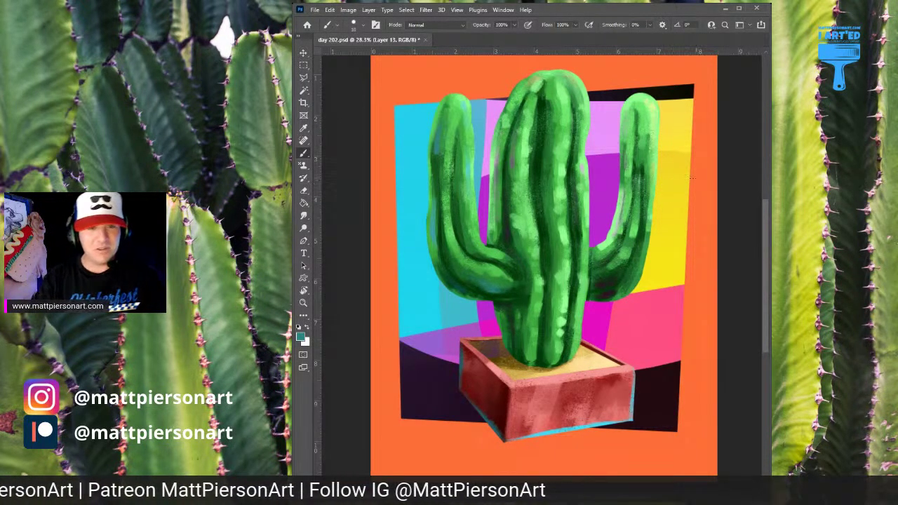
{"action": "key", "text": "d"}
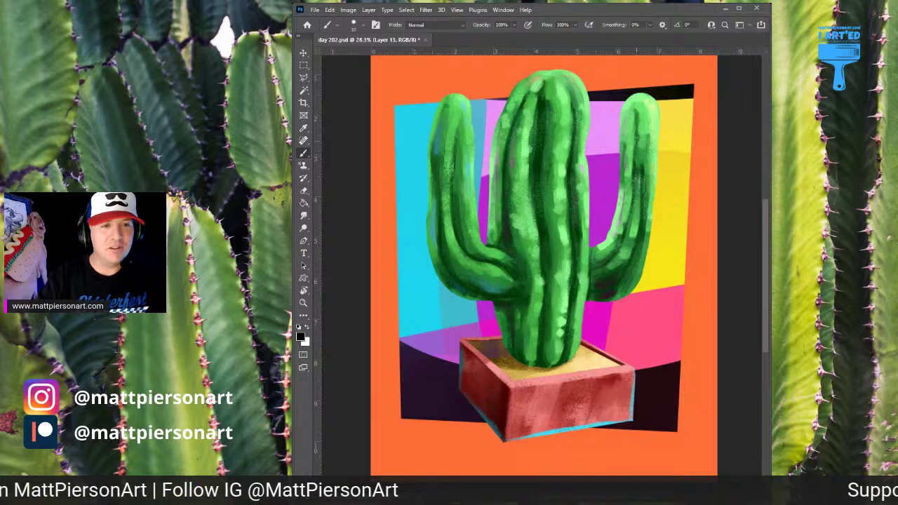
{"action": "left_click", "coordinate": [542, 147], "text": "alt"}
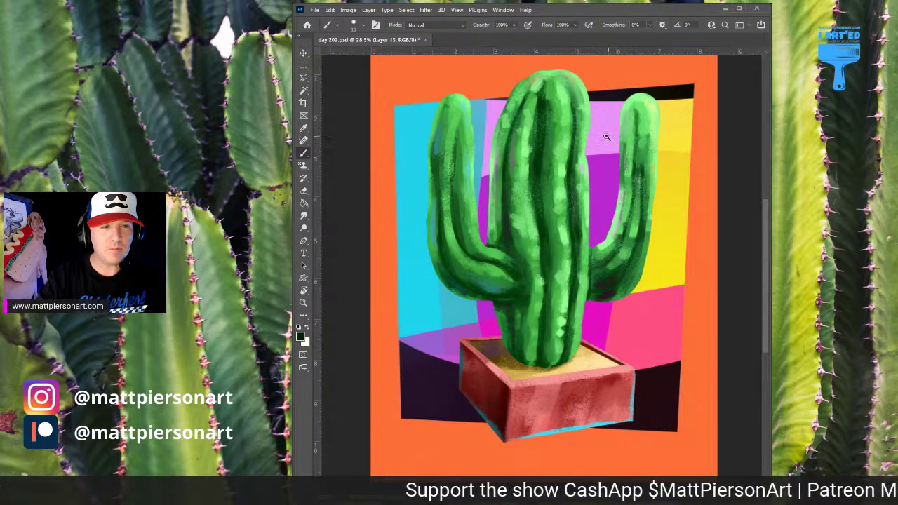
Step: Draw short dark green spines around the trunk's crown, pointing outward along its top edge and upper left side
{"action": "scroll", "coordinate": [608, 136], "scroll_direction": "up", "scroll_amount": 2}
{"action": "left_click_drag", "start_coordinate": [637, 132], "coordinate": [625, 153]}
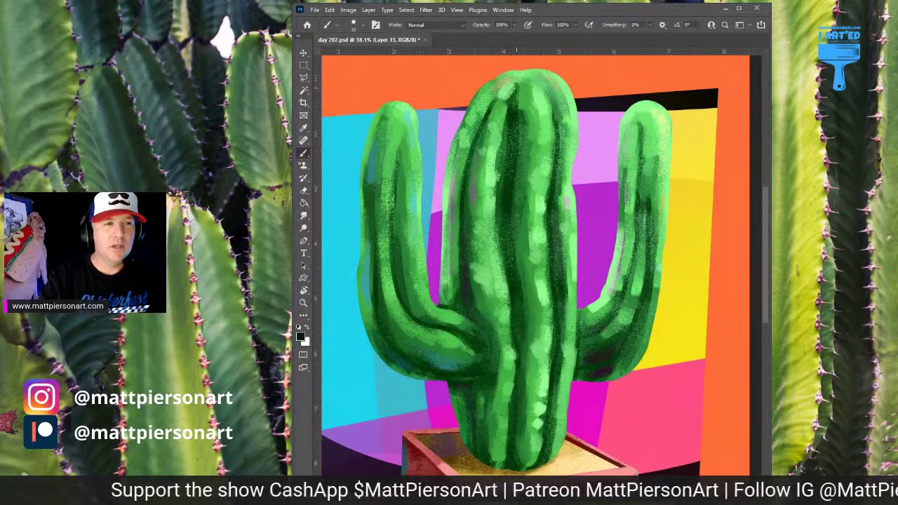
{"action": "mouse_move", "coordinate": [498, 66]}
{"action": "left_mouse_down"}
{"action": "mouse_move", "coordinate": [512, 92]}
{"action": "mouse_move", "coordinate": [499, 80]}
{"action": "mouse_move", "coordinate": [521, 76]}
{"action": "mouse_move", "coordinate": [529, 97]}
{"action": "left_mouse_up"}
{"action": "key", "text": "ctrl+z"}
{"action": "mouse_move", "coordinate": [547, 66]}
{"action": "left_mouse_down"}
{"action": "mouse_move", "coordinate": [543, 75]}
{"action": "mouse_move", "coordinate": [570, 99]}
{"action": "mouse_move", "coordinate": [542, 114]}
{"action": "left_mouse_up"}
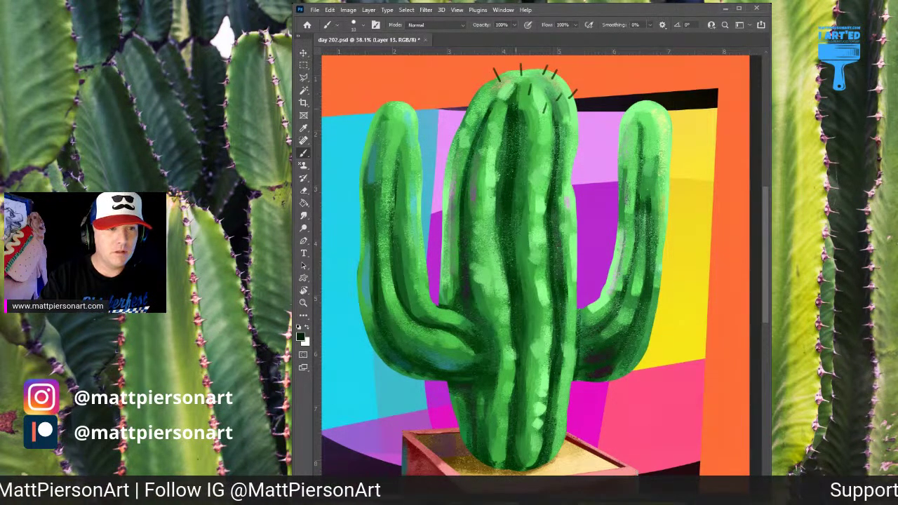
{"action": "mouse_move", "coordinate": [473, 83]}
{"action": "left_mouse_down"}
{"action": "mouse_move", "coordinate": [471, 105]}
{"action": "mouse_move", "coordinate": [493, 132]}
{"action": "left_mouse_up"}
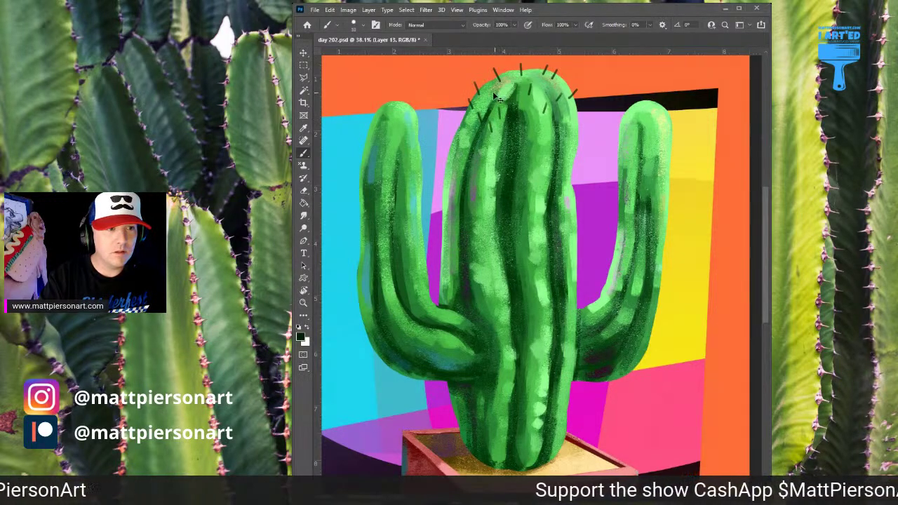
Step: Add staggered rows of short spines across the trunk's ribs and outer edges just below the crown
{"action": "mouse_move", "coordinate": [503, 108]}
{"action": "left_mouse_down"}
{"action": "mouse_move", "coordinate": [505, 120]}
{"action": "mouse_move", "coordinate": [465, 119]}
{"action": "mouse_move", "coordinate": [525, 145]}
{"action": "left_mouse_up"}
{"action": "key", "text": "ctrl+z"}
{"action": "key", "text": "ctrl+z"}
{"action": "mouse_move", "coordinate": [530, 103]}
{"action": "left_mouse_down"}
{"action": "mouse_move", "coordinate": [545, 134]}
{"action": "mouse_move", "coordinate": [575, 120]}
{"action": "mouse_move", "coordinate": [575, 136]}
{"action": "left_mouse_up"}
{"action": "left_click_drag", "start_coordinate": [461, 129], "coordinate": [452, 138]}
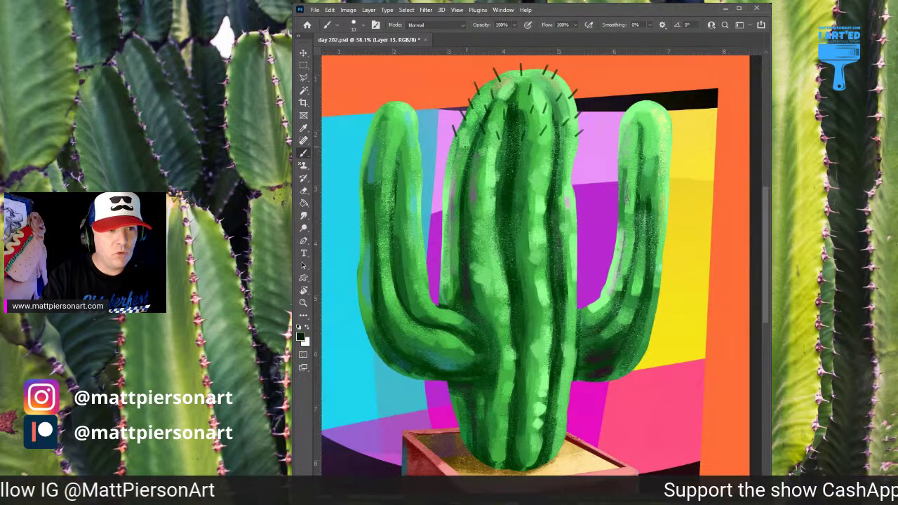
{"action": "left_click_drag", "start_coordinate": [461, 146], "coordinate": [481, 169]}
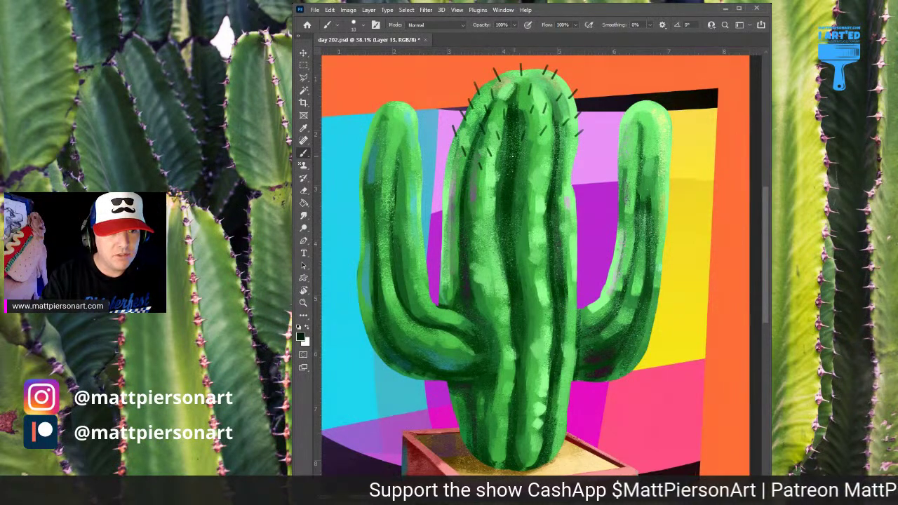
{"action": "left_click_drag", "start_coordinate": [537, 146], "coordinate": [556, 160]}
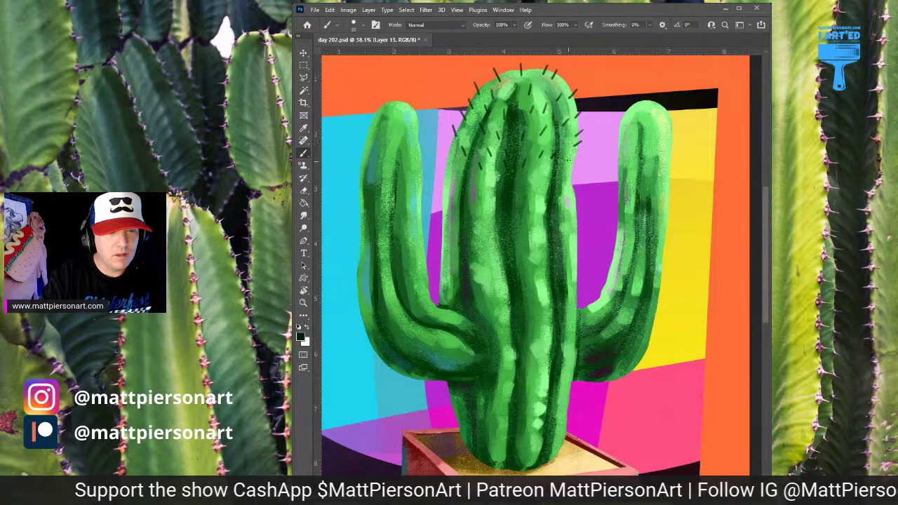
Step: Continue the spine rows down the upper trunk, covering the ribs and both outer edges beside the purple bands
{"action": "scroll", "coordinate": [556, 186], "scroll_direction": "down", "scroll_amount": 3}
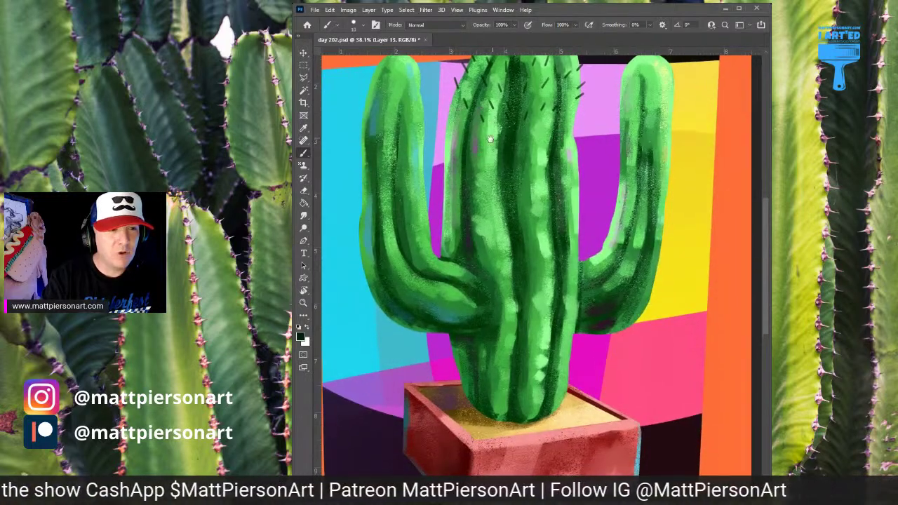
{"action": "scroll", "coordinate": [492, 127], "scroll_direction": "up", "scroll_amount": 2}
{"action": "mouse_move", "coordinate": [448, 148]}
{"action": "left_mouse_down"}
{"action": "mouse_move", "coordinate": [446, 140]}
{"action": "mouse_move", "coordinate": [443, 156]}
{"action": "mouse_move", "coordinate": [475, 180]}
{"action": "mouse_move", "coordinate": [525, 179]}
{"action": "left_mouse_up"}
{"action": "key", "text": "ctrl+z"}
{"action": "key", "text": "ctrl+z"}
{"action": "mouse_move", "coordinate": [572, 158]}
{"action": "left_mouse_down"}
{"action": "mouse_move", "coordinate": [579, 152]}
{"action": "mouse_move", "coordinate": [563, 150]}
{"action": "left_mouse_up"}
{"action": "mouse_move", "coordinate": [577, 187]}
{"action": "left_mouse_down"}
{"action": "mouse_move", "coordinate": [574, 179]}
{"action": "mouse_move", "coordinate": [534, 194]}
{"action": "left_mouse_up"}
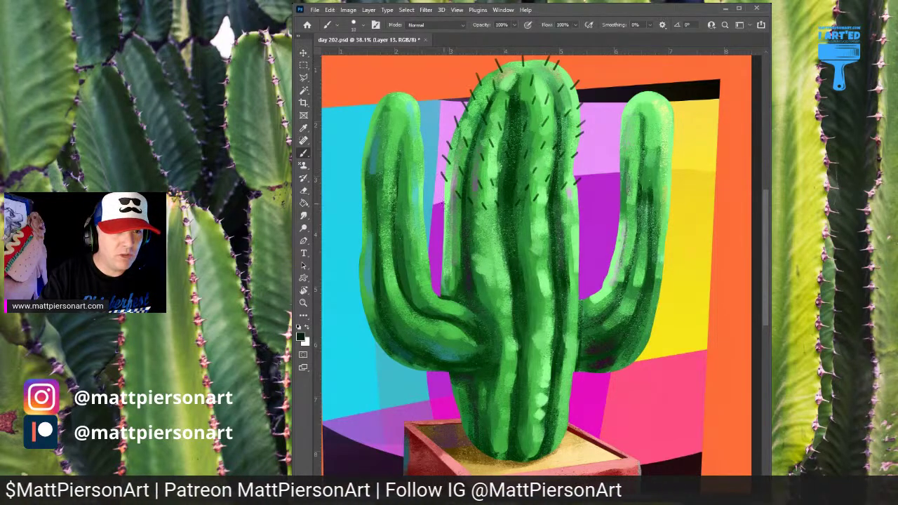
Step: Fill the middle of the trunk with short dark spines along the ribs and both edges, down past the arm joints
{"action": "mouse_move", "coordinate": [478, 226]}
{"action": "left_mouse_down"}
{"action": "mouse_move", "coordinate": [497, 240]}
{"action": "mouse_move", "coordinate": [526, 232]}
{"action": "left_mouse_up"}
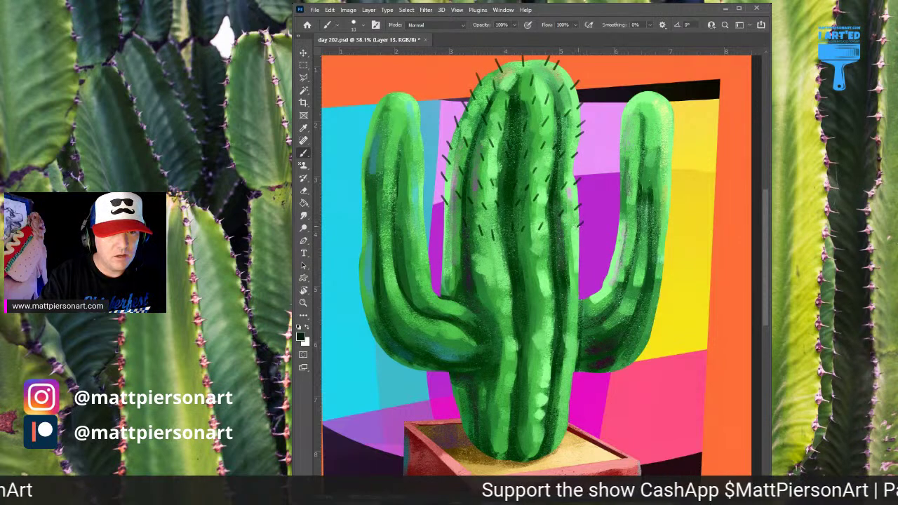
{"action": "left_click_drag", "start_coordinate": [441, 226], "coordinate": [447, 234]}
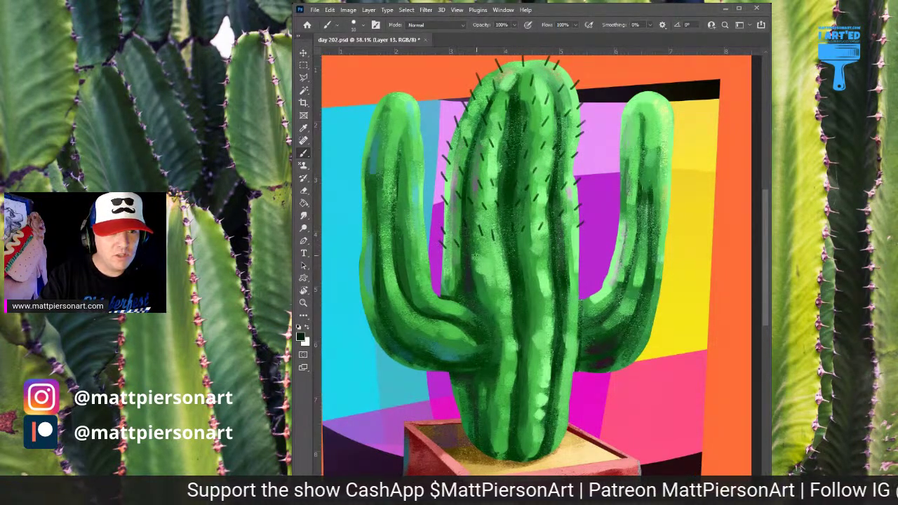
{"action": "left_click_drag", "start_coordinate": [493, 256], "coordinate": [576, 245]}
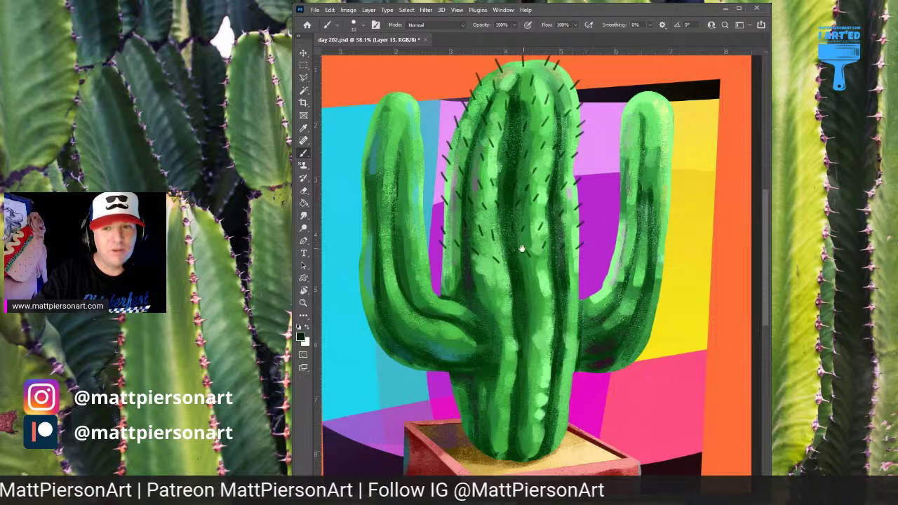
{"action": "mouse_move", "coordinate": [439, 260]}
{"action": "left_mouse_down"}
{"action": "mouse_move", "coordinate": [459, 278]}
{"action": "mouse_move", "coordinate": [494, 279]}
{"action": "left_mouse_up"}
{"action": "left_click_drag", "start_coordinate": [499, 285], "coordinate": [555, 292]}
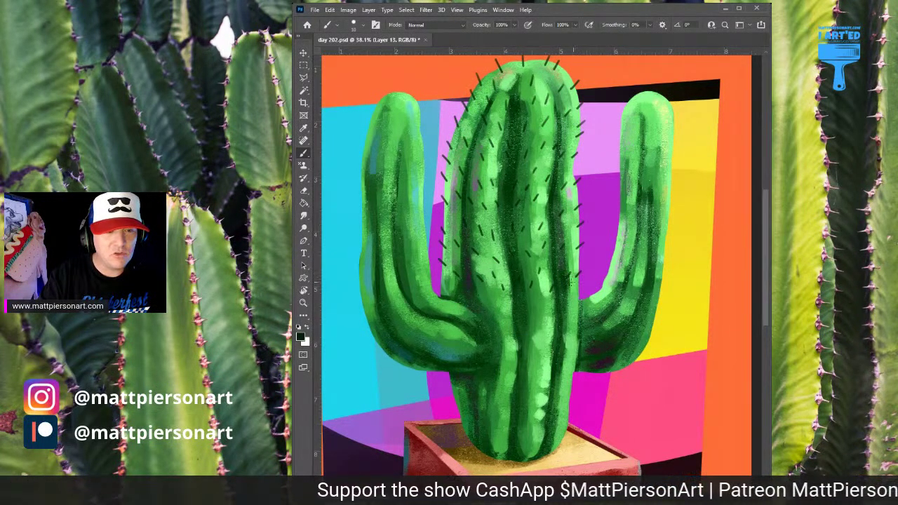
{"action": "left_click_drag", "start_coordinate": [436, 279], "coordinate": [442, 284]}
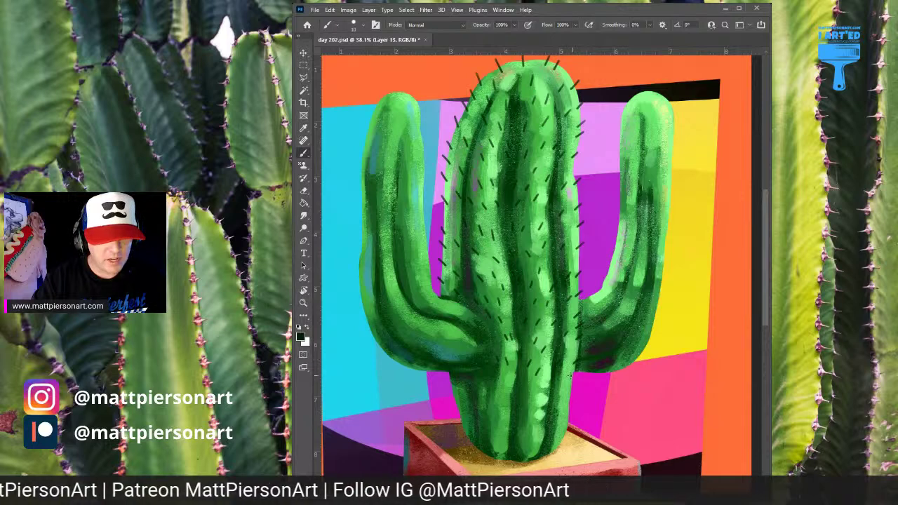
Step: Draw dark spines over the lower trunk's ribs and edges, from below the arms down to the sand
{"action": "left_click_drag", "start_coordinate": [539, 389], "coordinate": [543, 381]}
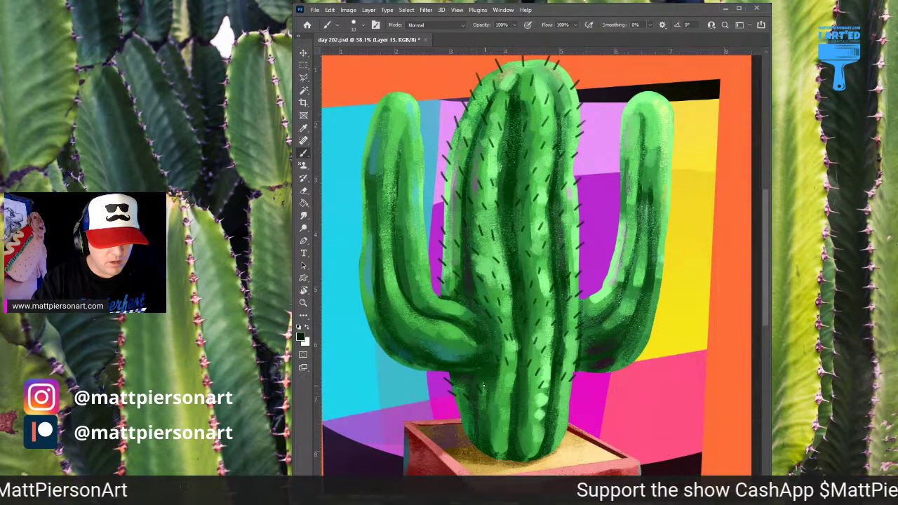
{"action": "mouse_move", "coordinate": [488, 400]}
{"action": "left_mouse_down"}
{"action": "mouse_move", "coordinate": [501, 403]}
{"action": "mouse_move", "coordinate": [467, 415]}
{"action": "mouse_move", "coordinate": [460, 406]}
{"action": "mouse_move", "coordinate": [462, 416]}
{"action": "mouse_move", "coordinate": [502, 428]}
{"action": "mouse_move", "coordinate": [506, 421]}
{"action": "left_mouse_up"}
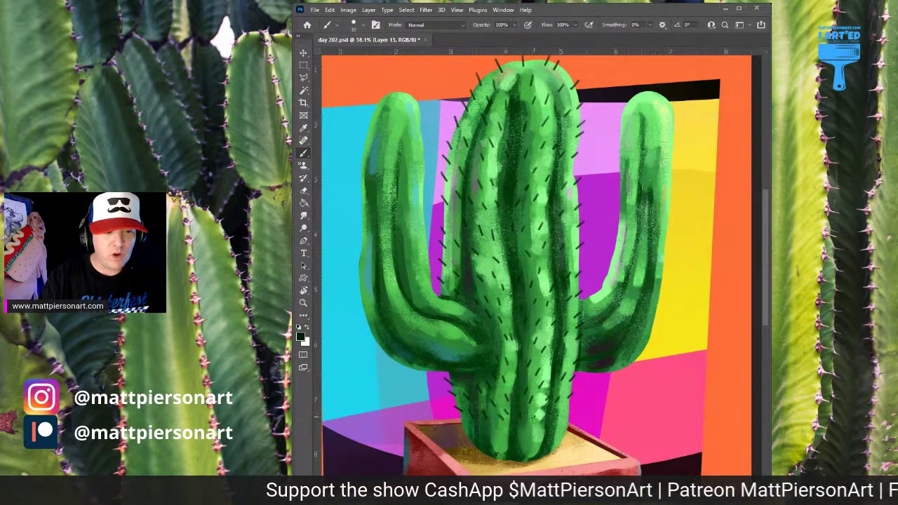
{"action": "left_click_drag", "start_coordinate": [564, 420], "coordinate": [571, 410]}
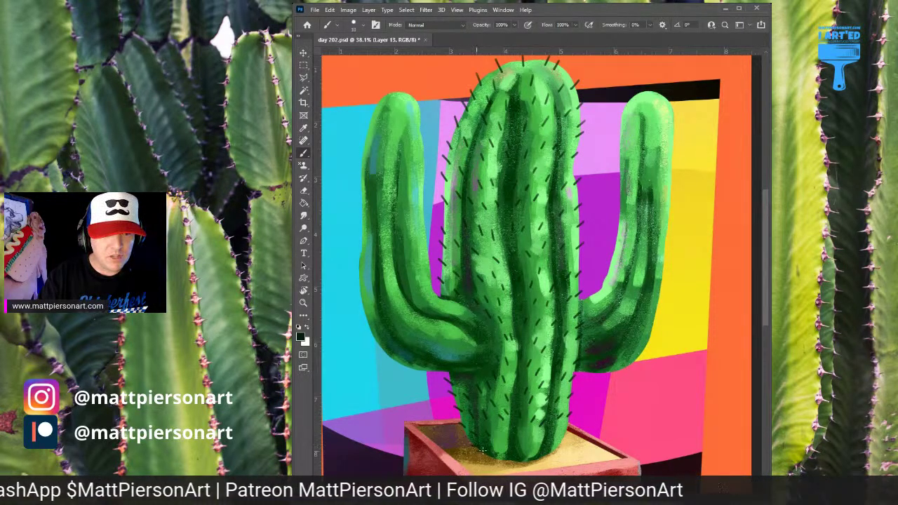
{"action": "left_click_drag", "start_coordinate": [498, 448], "coordinate": [493, 442]}
{"action": "left_click_drag", "start_coordinate": [500, 436], "coordinate": [496, 430]}
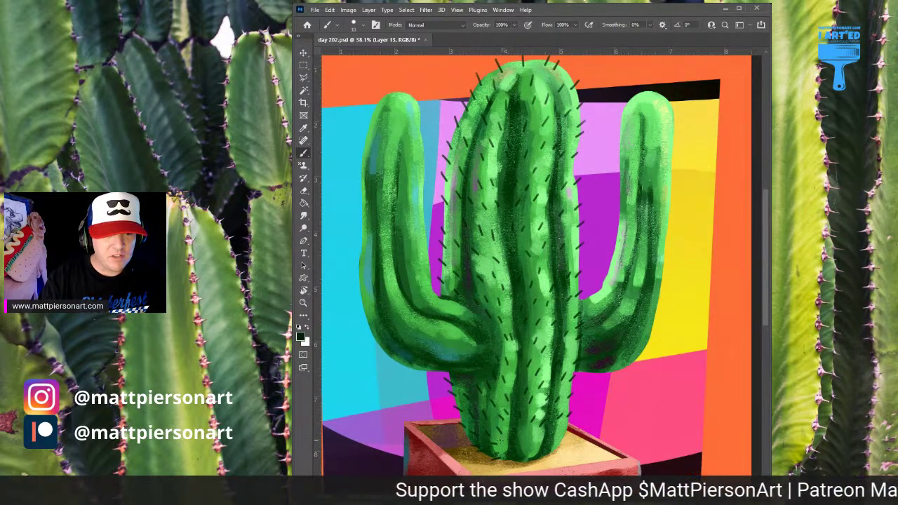
{"action": "left_click_drag", "start_coordinate": [501, 438], "coordinate": [505, 444]}
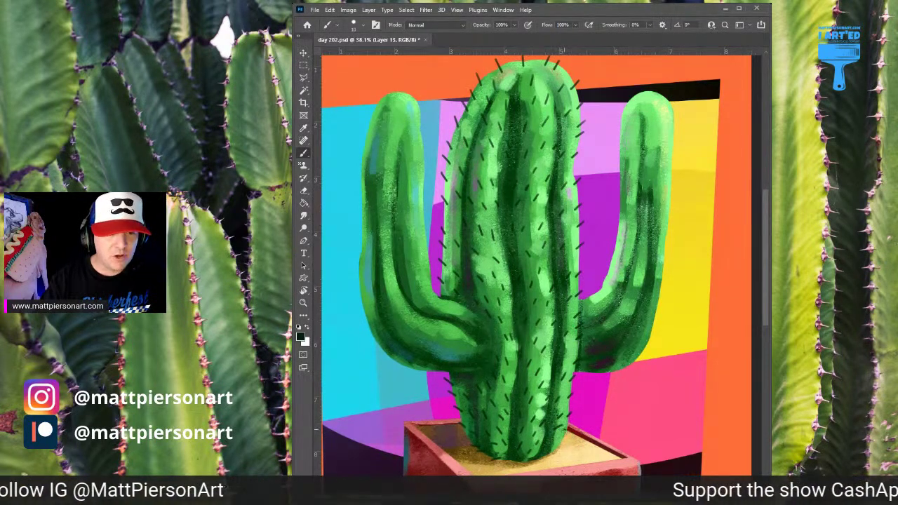
Step: Draw short dark spines around the right arm's tip and in staggered rows down its upper section
{"action": "left_click_drag", "start_coordinate": [618, 319], "coordinate": [576, 376]}
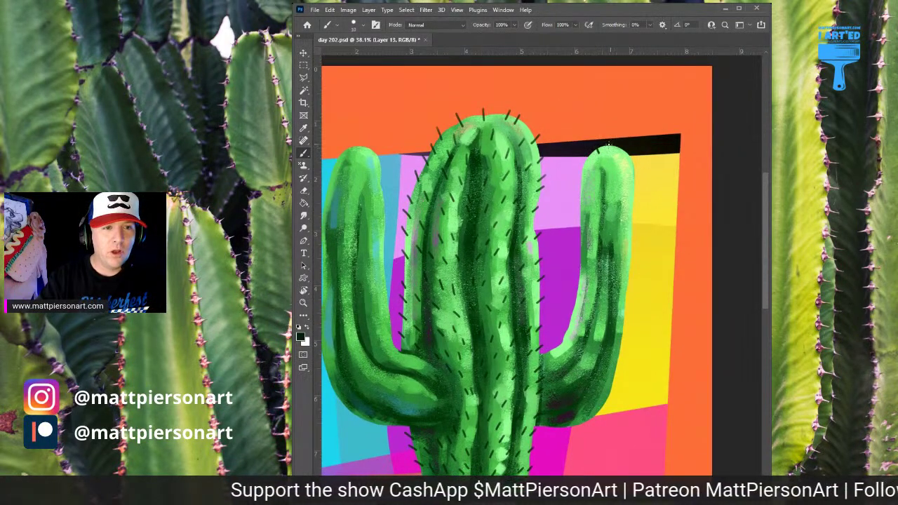
{"action": "mouse_move", "coordinate": [629, 162]}
{"action": "left_mouse_down"}
{"action": "mouse_move", "coordinate": [581, 158]}
{"action": "mouse_move", "coordinate": [608, 162]}
{"action": "mouse_move", "coordinate": [622, 177]}
{"action": "mouse_move", "coordinate": [636, 172]}
{"action": "mouse_move", "coordinate": [584, 180]}
{"action": "left_mouse_up"}
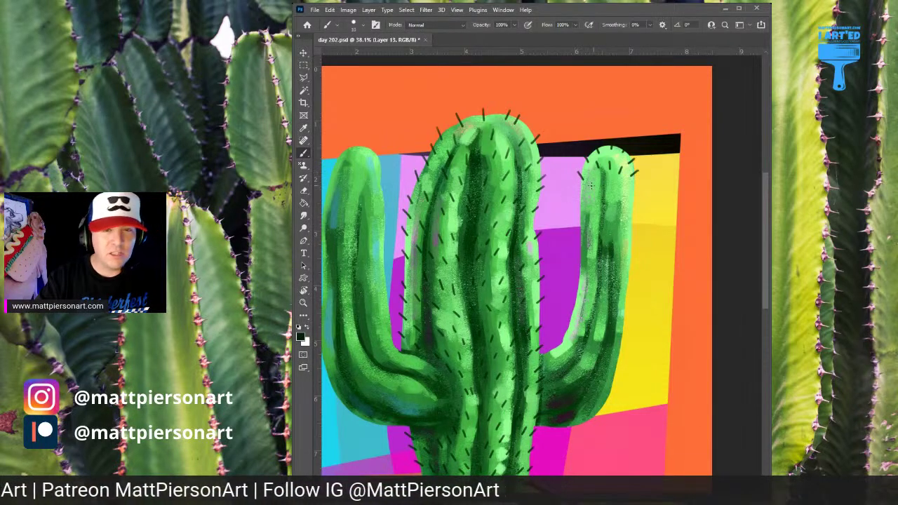
{"action": "left_click_drag", "start_coordinate": [606, 182], "coordinate": [631, 190]}
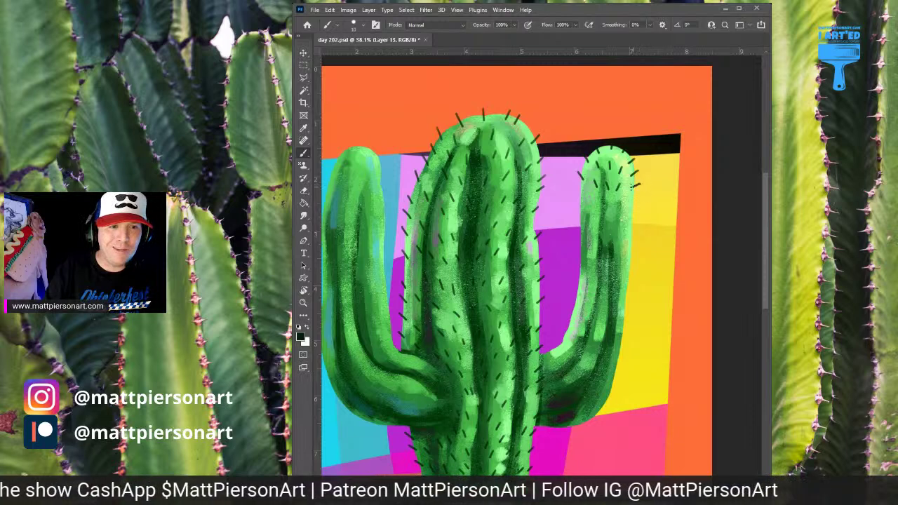
{"action": "left_click_drag", "start_coordinate": [628, 194], "coordinate": [644, 178]}
{"action": "left_click_drag", "start_coordinate": [576, 191], "coordinate": [583, 200]}
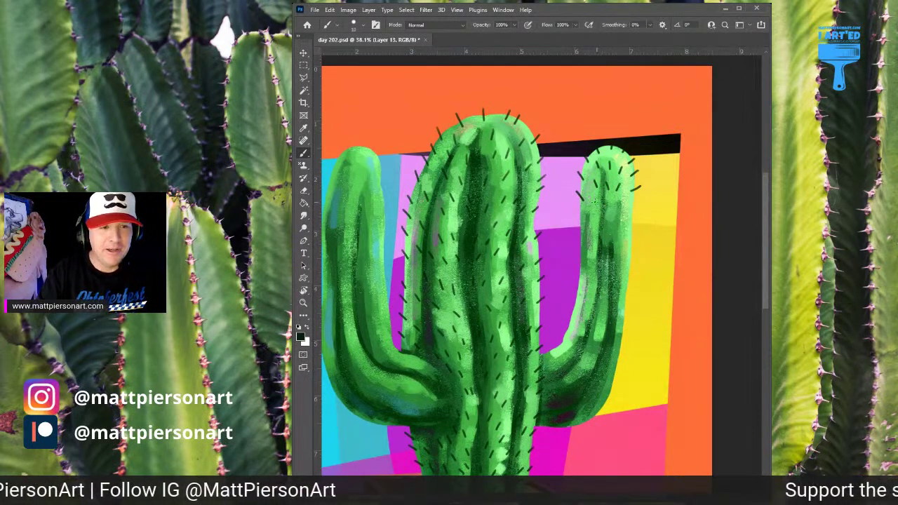
{"action": "mouse_move", "coordinate": [609, 209]}
{"action": "left_mouse_down"}
{"action": "mouse_move", "coordinate": [616, 221]}
{"action": "mouse_move", "coordinate": [633, 204]}
{"action": "left_mouse_up"}
{"action": "left_click_drag", "start_coordinate": [579, 209], "coordinate": [594, 224]}
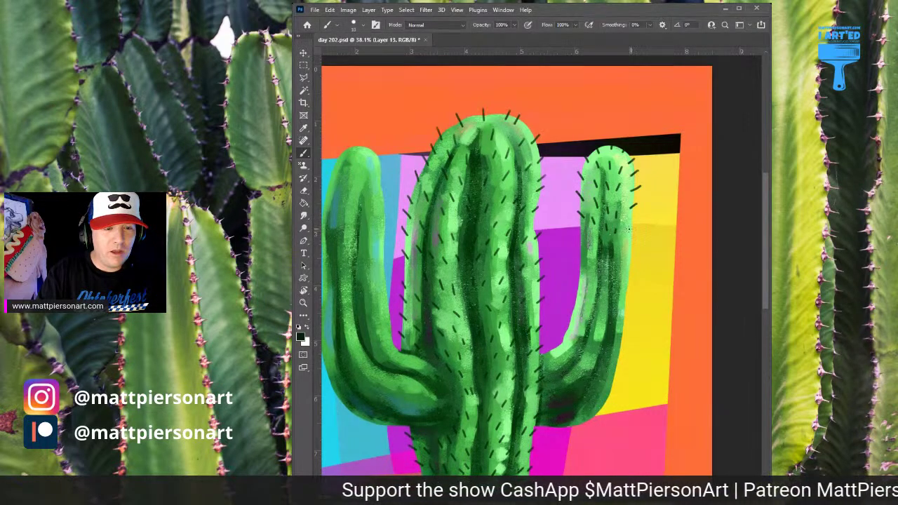
{"action": "left_click_drag", "start_coordinate": [579, 231], "coordinate": [594, 249]}
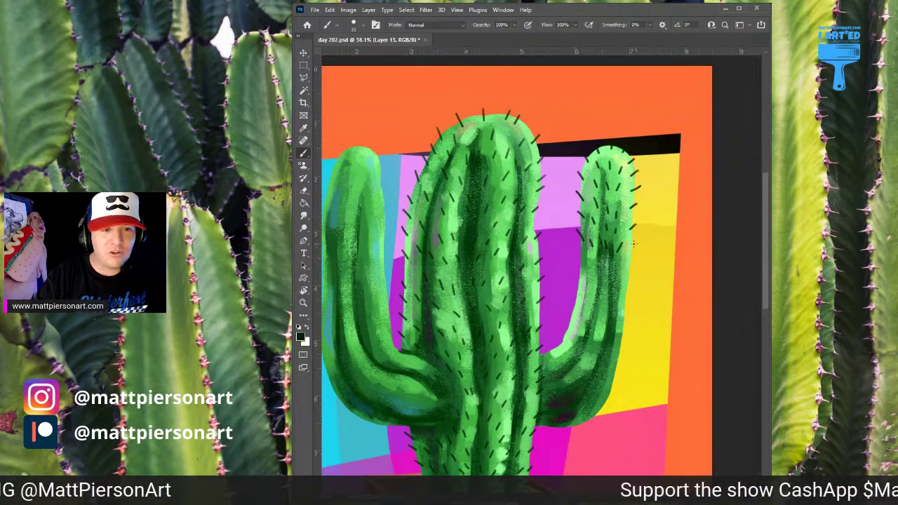
Step: Draw short dark spines down the right arm's lower ribs and both edges, around its bend to the trunk
{"action": "left_click_drag", "start_coordinate": [612, 272], "coordinate": [619, 230]}
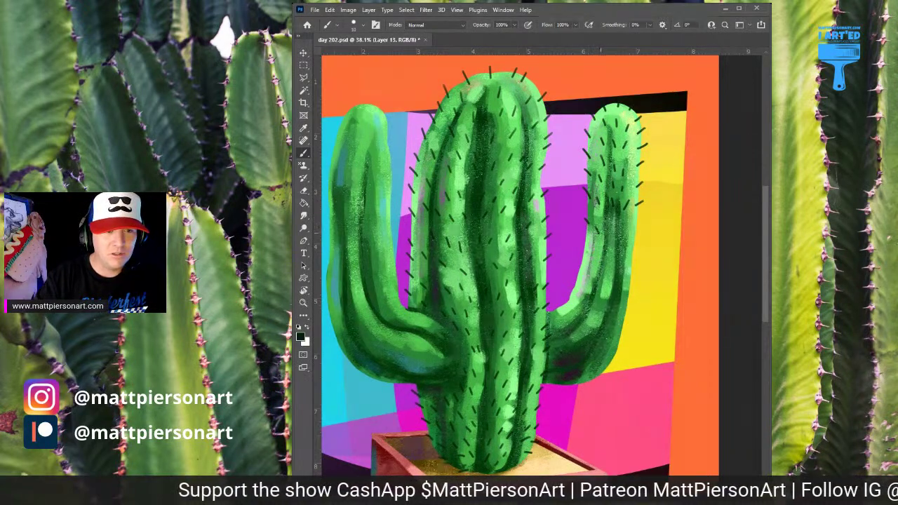
{"action": "left_click_drag", "start_coordinate": [640, 219], "coordinate": [592, 247]}
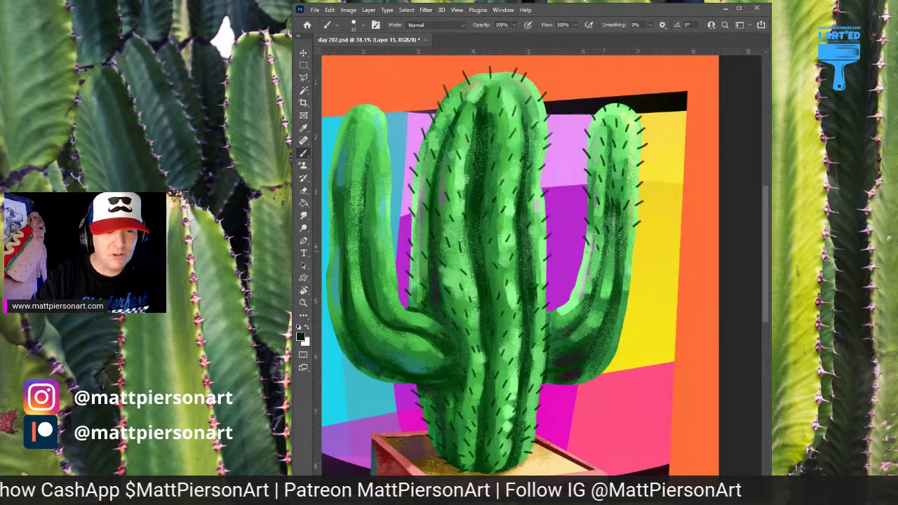
{"action": "left_click_drag", "start_coordinate": [638, 238], "coordinate": [629, 245]}
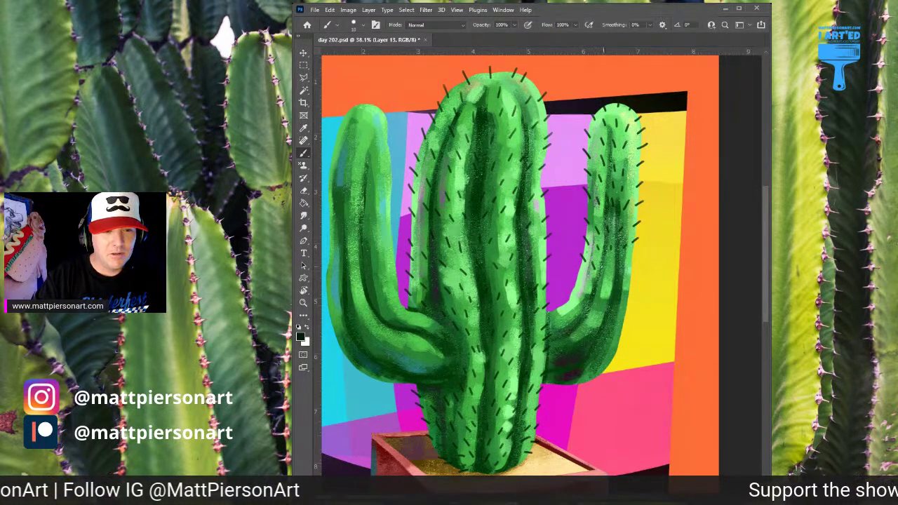
{"action": "left_click_drag", "start_coordinate": [635, 261], "coordinate": [628, 268]}
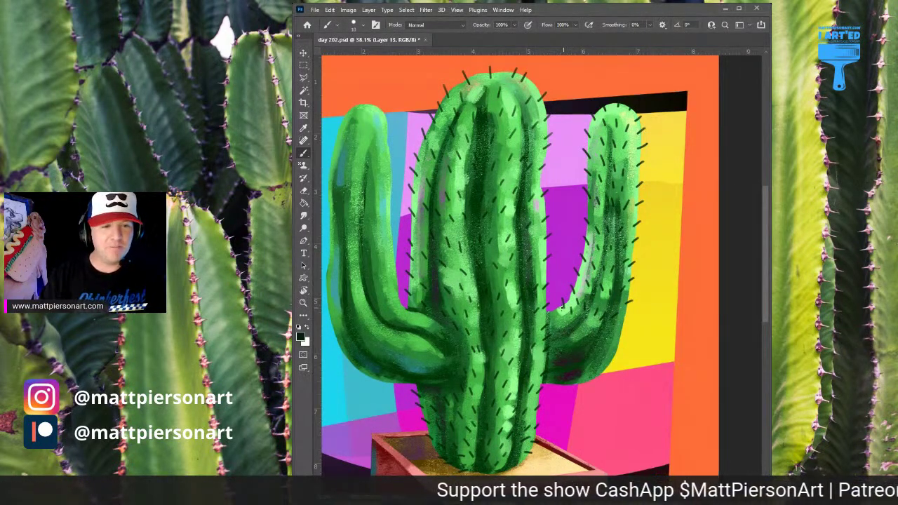
{"action": "mouse_move", "coordinate": [581, 318]}
{"action": "left_mouse_down"}
{"action": "mouse_move", "coordinate": [577, 328]}
{"action": "mouse_move", "coordinate": [604, 344]}
{"action": "left_mouse_up"}
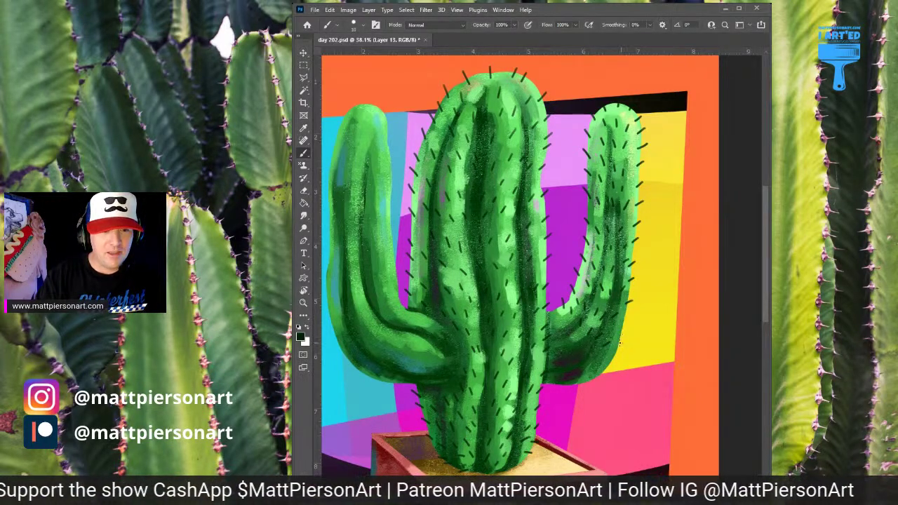
{"action": "left_click_drag", "start_coordinate": [617, 343], "coordinate": [622, 326]}
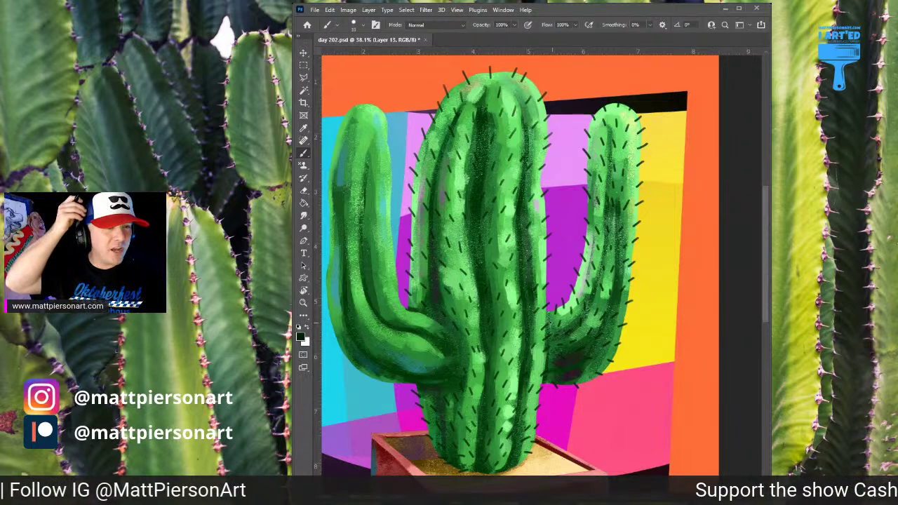
Step: Draw short dark spines around the left arm's tip and in staggered rows over its upper section
{"action": "mouse_move", "coordinate": [519, 288]}
{"action": "left_mouse_down"}
{"action": "mouse_move", "coordinate": [548, 296]}
{"action": "mouse_move", "coordinate": [604, 288]}
{"action": "left_mouse_up"}
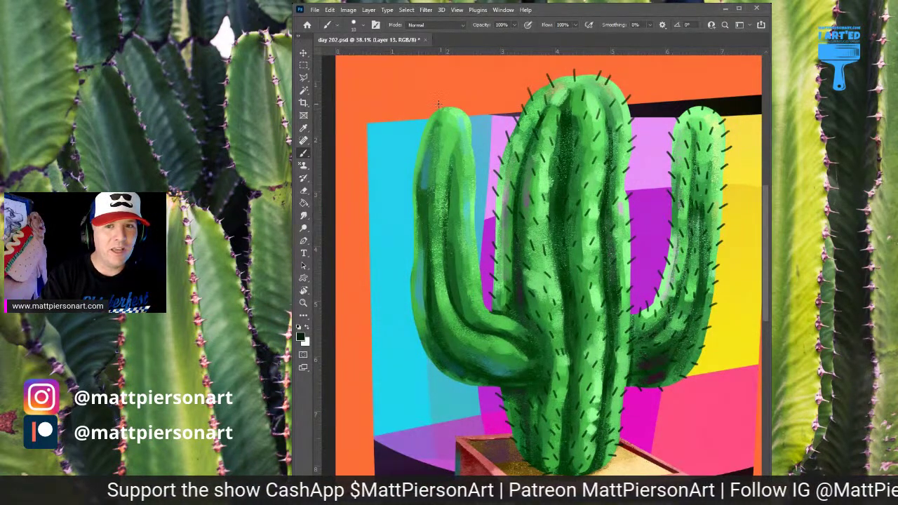
{"action": "mouse_move", "coordinate": [440, 104]}
{"action": "left_mouse_down"}
{"action": "mouse_move", "coordinate": [466, 110]}
{"action": "mouse_move", "coordinate": [452, 121]}
{"action": "mouse_move", "coordinate": [430, 111]}
{"action": "mouse_move", "coordinate": [455, 133]}
{"action": "mouse_move", "coordinate": [471, 121]}
{"action": "mouse_move", "coordinate": [471, 133]}
{"action": "mouse_move", "coordinate": [449, 146]}
{"action": "mouse_move", "coordinate": [474, 133]}
{"action": "left_mouse_up"}
{"action": "key", "text": "ctrl+z"}
{"action": "left_click_drag", "start_coordinate": [421, 123], "coordinate": [440, 142]}
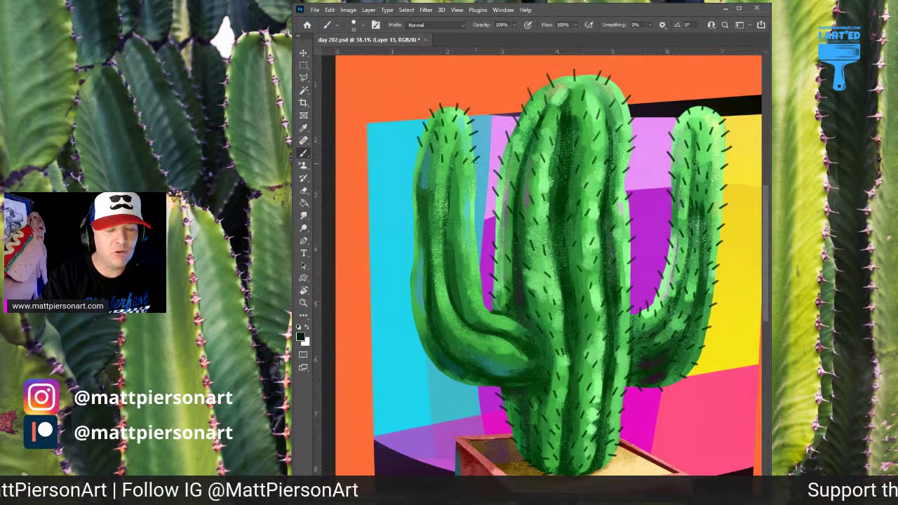
{"action": "left_click_drag", "start_coordinate": [447, 203], "coordinate": [466, 170]}
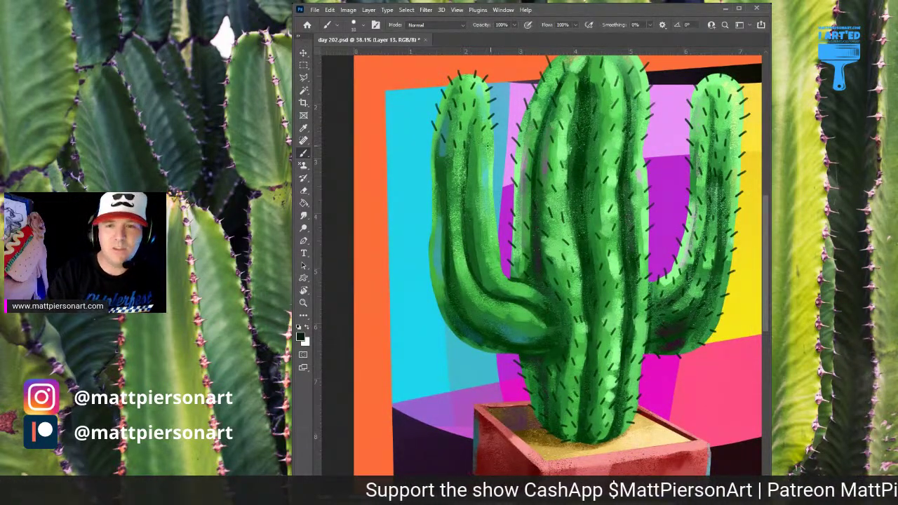
{"action": "left_click_drag", "start_coordinate": [477, 146], "coordinate": [496, 135]}
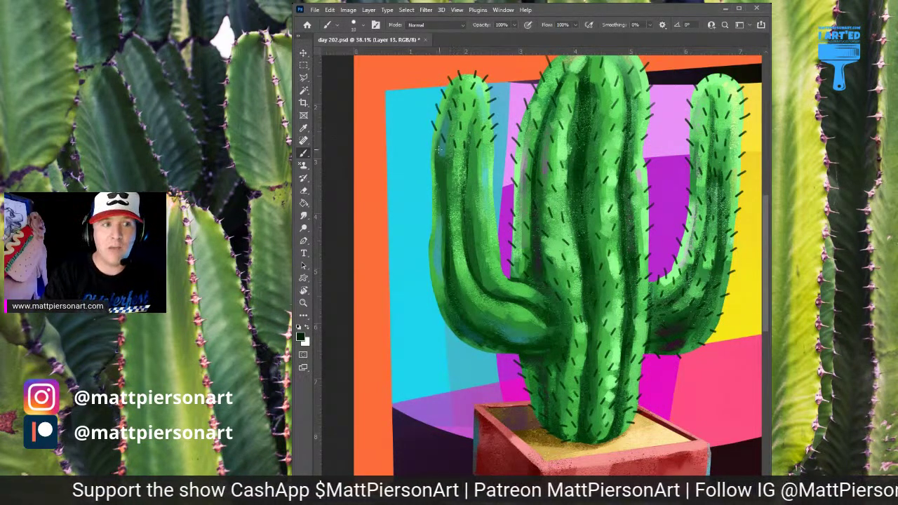
Step: Continue the dark spines down the left arm's ribs and both edges, around its bend to the trunk joint
{"action": "mouse_move", "coordinate": [428, 140]}
{"action": "left_mouse_down"}
{"action": "mouse_move", "coordinate": [434, 166]}
{"action": "mouse_move", "coordinate": [456, 178]}
{"action": "mouse_move", "coordinate": [491, 162]}
{"action": "mouse_move", "coordinate": [490, 182]}
{"action": "left_mouse_up"}
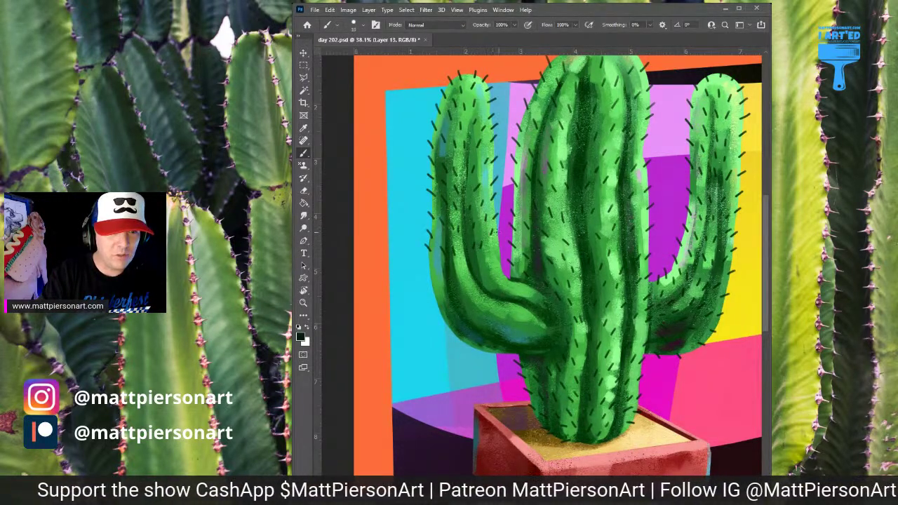
{"action": "left_click_drag", "start_coordinate": [498, 283], "coordinate": [487, 231]}
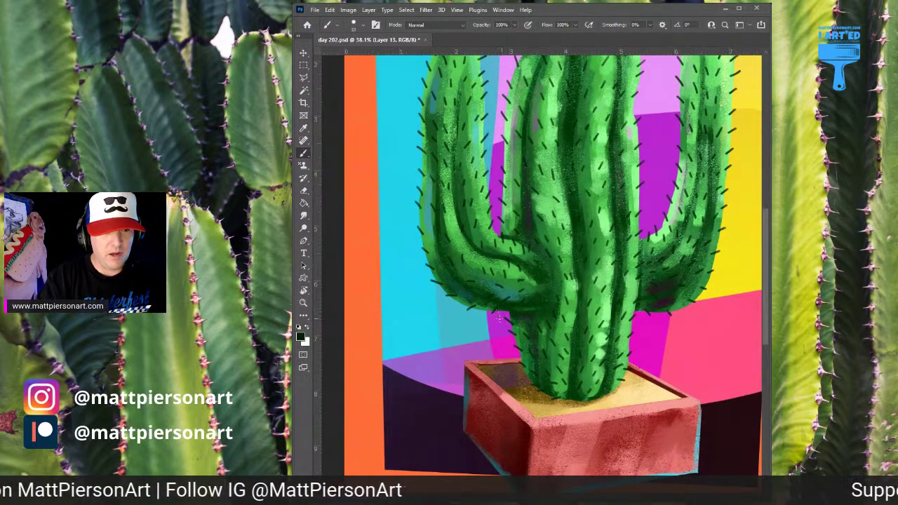
{"action": "left_click_drag", "start_coordinate": [626, 213], "coordinate": [609, 226]}
{"action": "scroll", "coordinate": [608, 226], "scroll_direction": "down", "scroll_amount": 2}
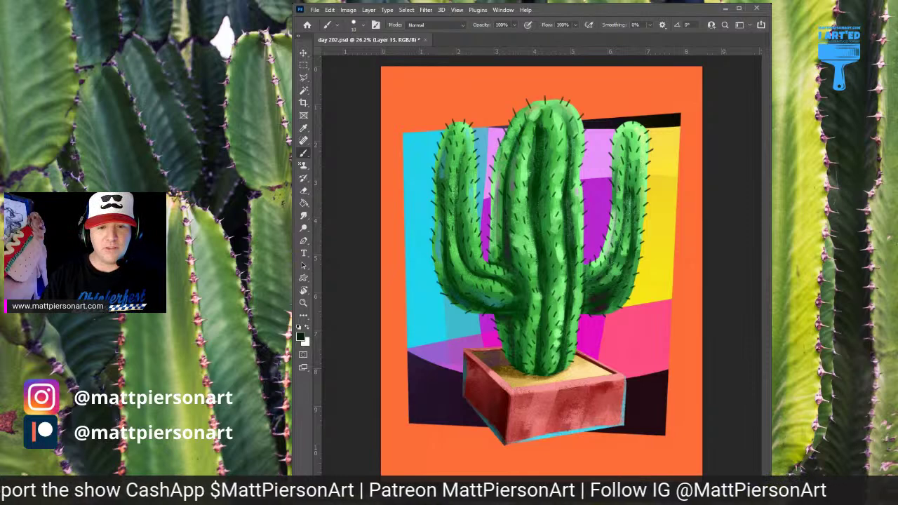
Step: Hand-letter "P21" in black on the signature layer, in the orange border below the dark purple background shape
{"action": "key", "text": "alt+]"}
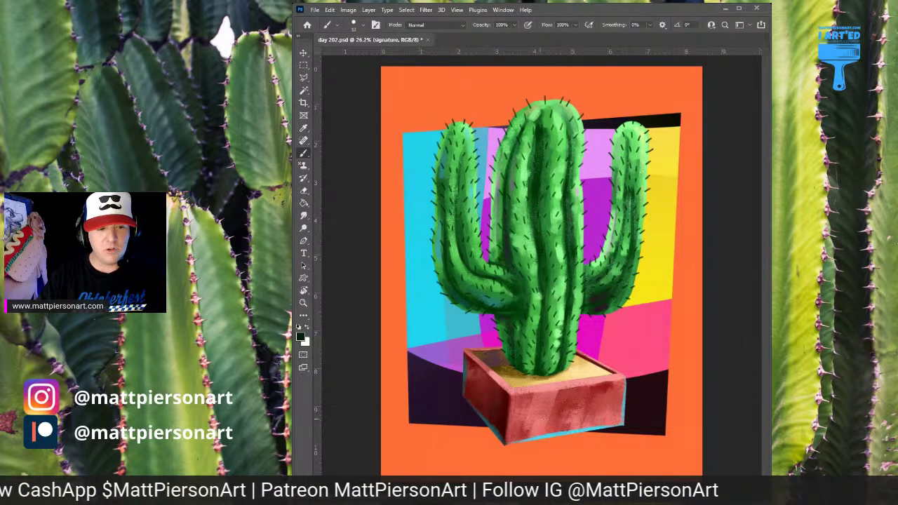
{"action": "left_click", "coordinate": [426, 443], "text": "alt"}
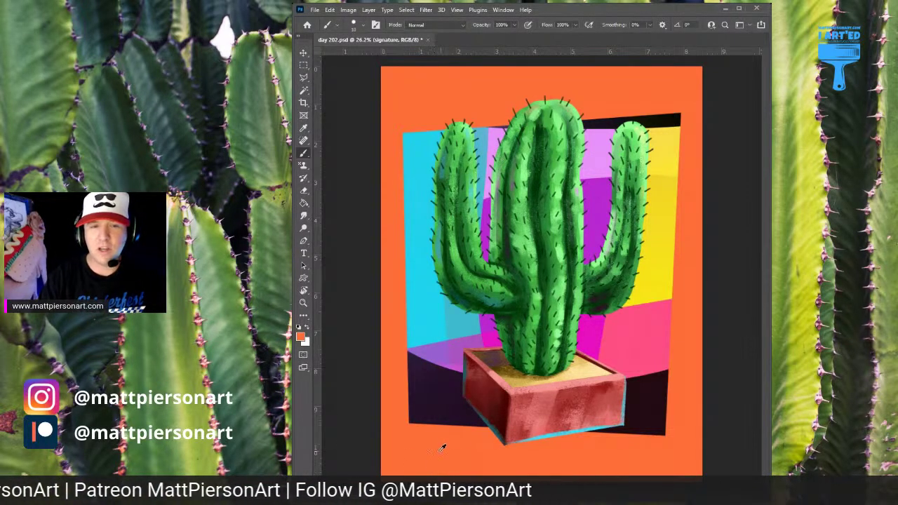
{"action": "key", "text": "d"}
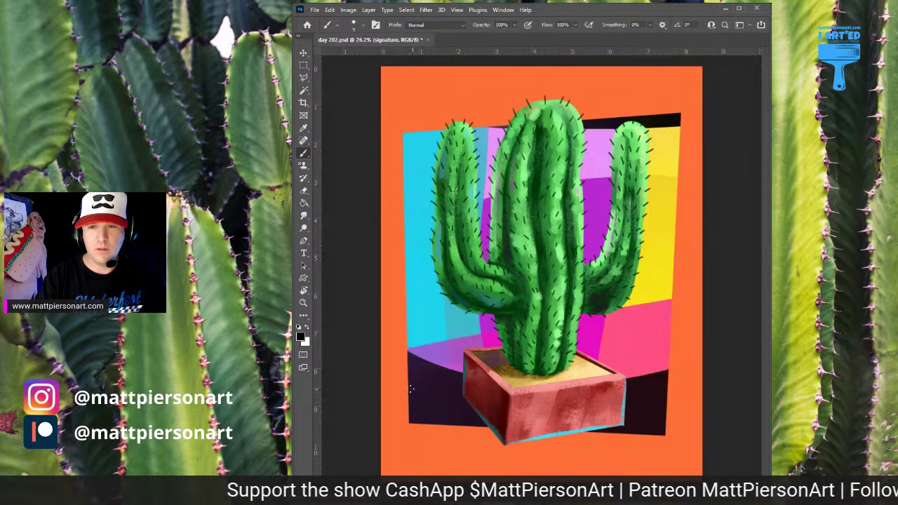
{"action": "left_click_drag", "start_coordinate": [407, 445], "coordinate": [489, 325]}
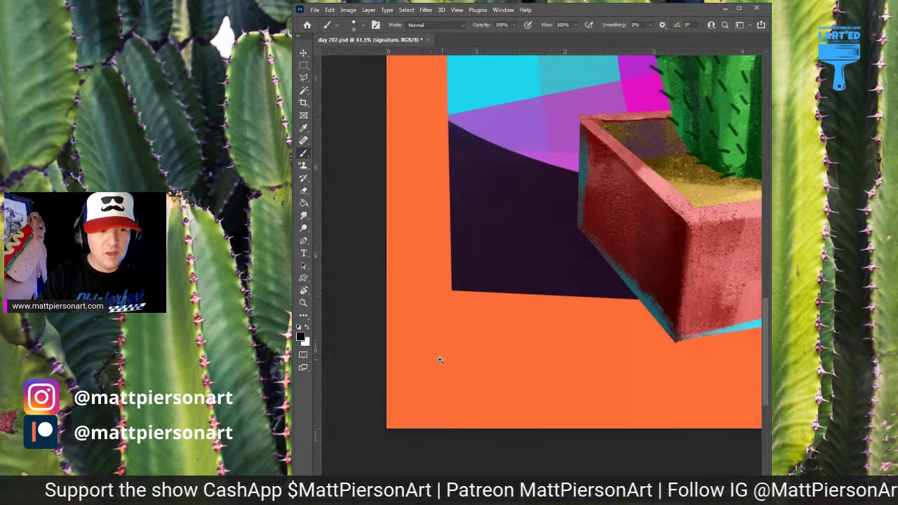
{"action": "scroll", "coordinate": [440, 360], "scroll_direction": "up", "scroll_amount": 2}
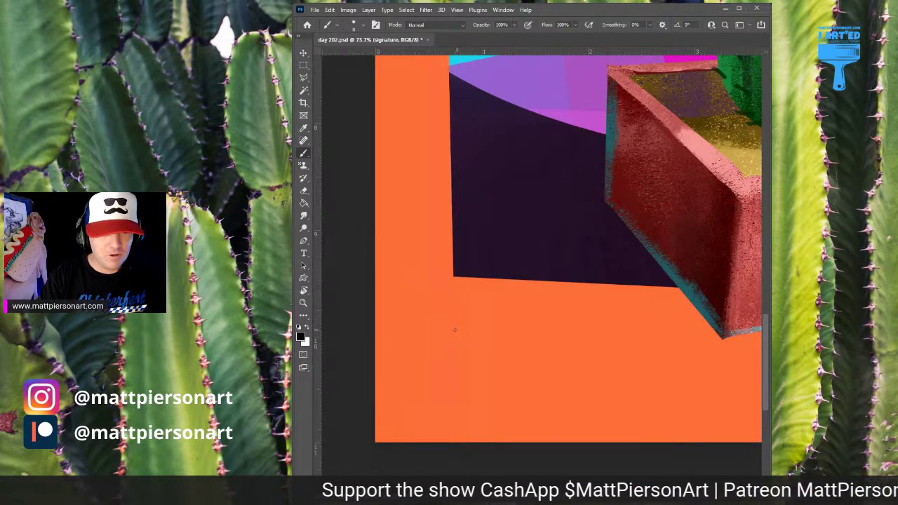
{"action": "mouse_move", "coordinate": [453, 324]}
{"action": "left_mouse_down"}
{"action": "mouse_move", "coordinate": [453, 349]}
{"action": "mouse_move", "coordinate": [461, 333]}
{"action": "mouse_move", "coordinate": [457, 352]}
{"action": "mouse_move", "coordinate": [459, 341]}
{"action": "left_mouse_up"}
{"action": "key", "text": "ctrl+z"}
{"action": "key", "text": "ctrl+z"}
{"action": "key", "text": "ctrl+z"}
{"action": "key", "text": "ctrl+z"}
{"action": "key", "text": "ctrl+z"}
{"action": "key", "text": "ctrl+z"}
{"action": "mouse_move", "coordinate": [458, 324]}
{"action": "left_mouse_down"}
{"action": "mouse_move", "coordinate": [458, 354]}
{"action": "mouse_move", "coordinate": [463, 329]}
{"action": "mouse_move", "coordinate": [459, 342]}
{"action": "mouse_move", "coordinate": [483, 340]}
{"action": "mouse_move", "coordinate": [479, 354]}
{"action": "mouse_move", "coordinate": [485, 338]}
{"action": "mouse_move", "coordinate": [476, 354]}
{"action": "mouse_move", "coordinate": [501, 357]}
{"action": "left_mouse_up"}
{"action": "key", "text": "ctrl+z"}
{"action": "key", "text": "ctrl+z"}
{"action": "key", "text": "ctrl+z"}
{"action": "key", "text": "ctrl+z"}
{"action": "key", "text": "ctrl+z"}
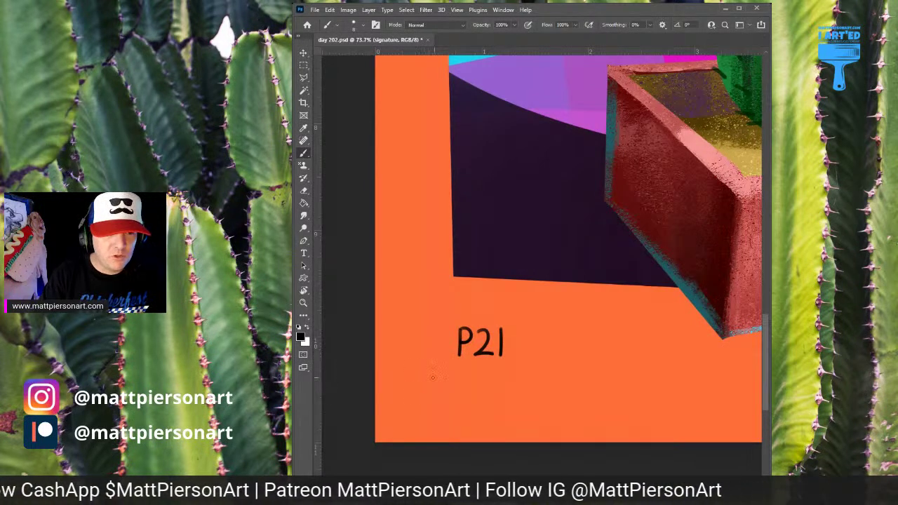
Step: Hand-letter "202/300" in black directly beneath the P21 signature
{"action": "mouse_move", "coordinate": [421, 374]}
{"action": "left_mouse_down"}
{"action": "mouse_move", "coordinate": [434, 395]}
{"action": "mouse_move", "coordinate": [450, 375]}
{"action": "mouse_move", "coordinate": [445, 388]}
{"action": "mouse_move", "coordinate": [453, 383]}
{"action": "mouse_move", "coordinate": [446, 373]}
{"action": "mouse_move", "coordinate": [452, 390]}
{"action": "mouse_move", "coordinate": [443, 392]}
{"action": "mouse_move", "coordinate": [476, 396]}
{"action": "left_mouse_up"}
{"action": "key", "text": "ctrl+z"}
{"action": "key", "text": "ctrl+z"}
{"action": "key", "text": "ctrl+z"}
{"action": "key", "text": "ctrl+z"}
{"action": "key", "text": "ctrl+z"}
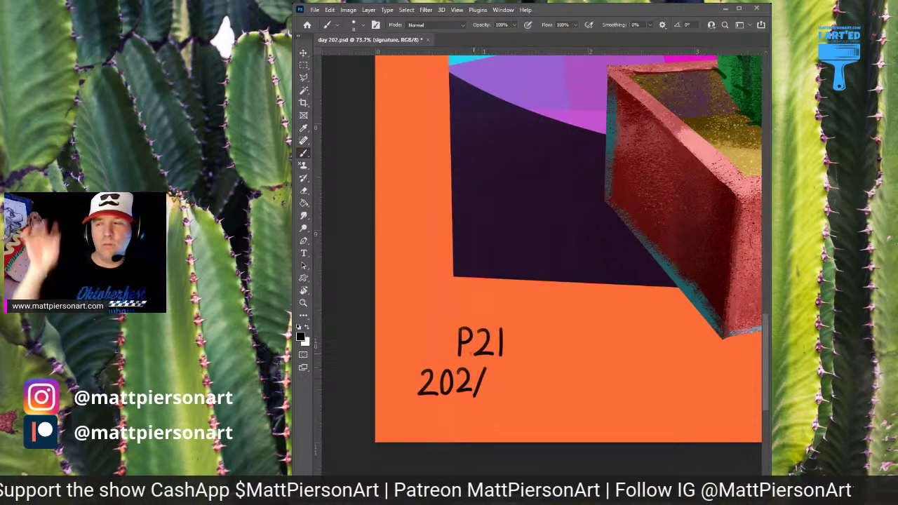
{"action": "mouse_move", "coordinate": [489, 370]}
{"action": "left_mouse_down"}
{"action": "mouse_move", "coordinate": [500, 374]}
{"action": "mouse_move", "coordinate": [491, 396]}
{"action": "mouse_move", "coordinate": [494, 381]}
{"action": "mouse_move", "coordinate": [490, 396]}
{"action": "mouse_move", "coordinate": [504, 376]}
{"action": "mouse_move", "coordinate": [491, 395]}
{"action": "mouse_move", "coordinate": [511, 384]}
{"action": "mouse_move", "coordinate": [515, 370]}
{"action": "mouse_move", "coordinate": [523, 382]}
{"action": "mouse_move", "coordinate": [530, 370]}
{"action": "left_mouse_up"}
{"action": "key", "text": "ctrl+z"}
{"action": "key", "text": "ctrl+z"}
{"action": "key", "text": "ctrl+z"}
{"action": "scroll", "coordinate": [581, 338], "scroll_direction": "down", "scroll_amount": 5}
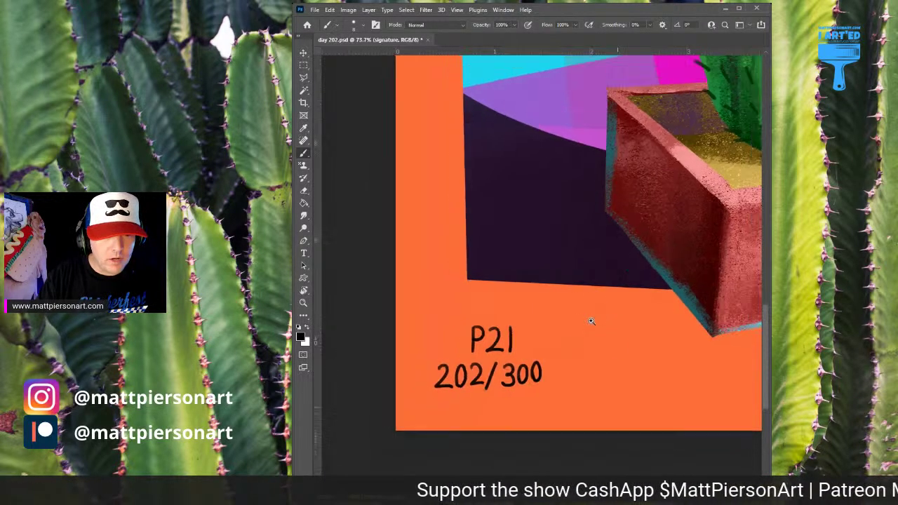
{"action": "scroll", "coordinate": [567, 340], "scroll_direction": "down", "scroll_amount": 4}
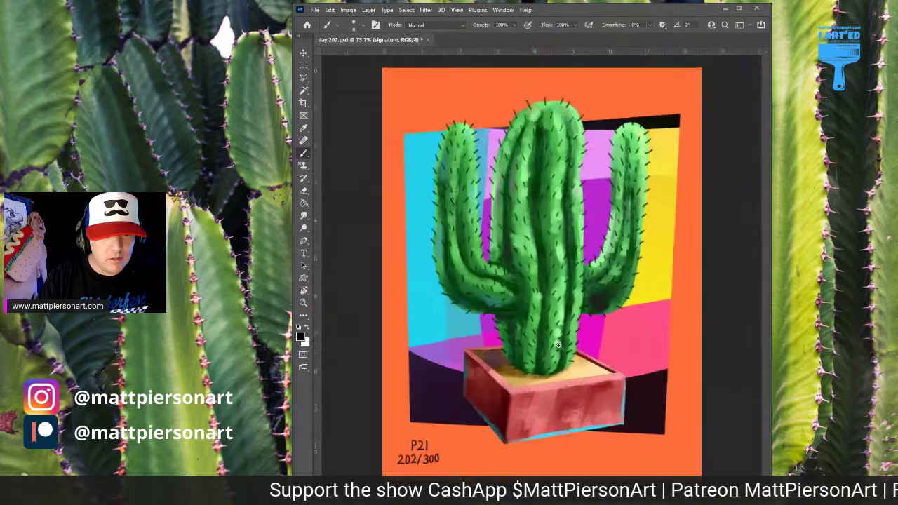